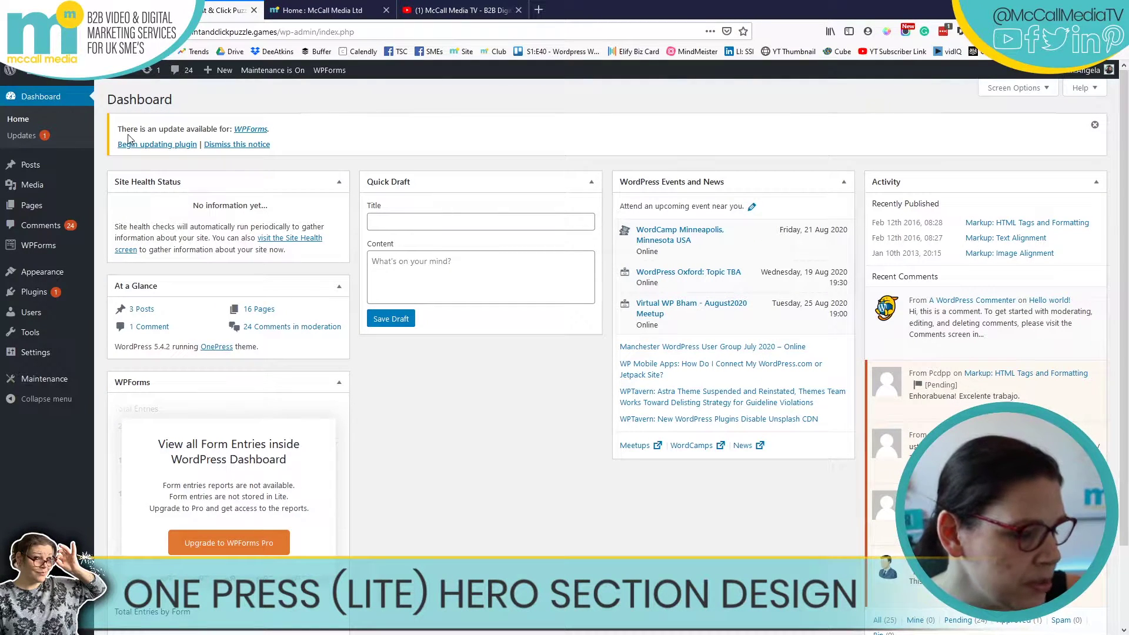
Open the theme customiser for the site's OnePress theme
{"action": "mouse_move", "coordinate": [61, 279]}
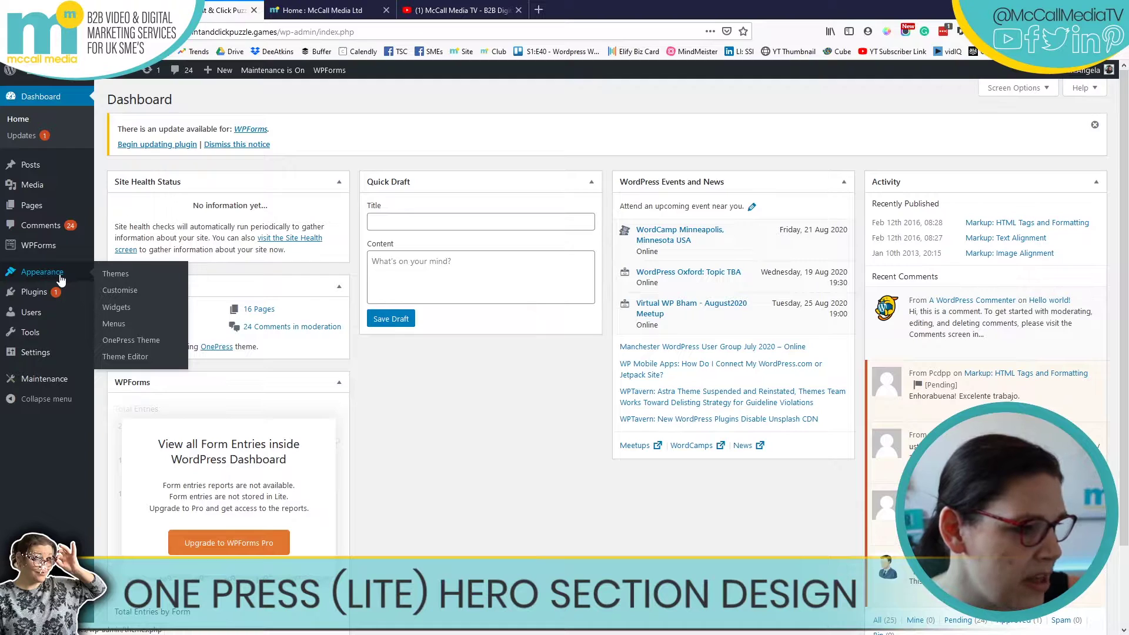
{"action": "left_click", "coordinate": [124, 342]}
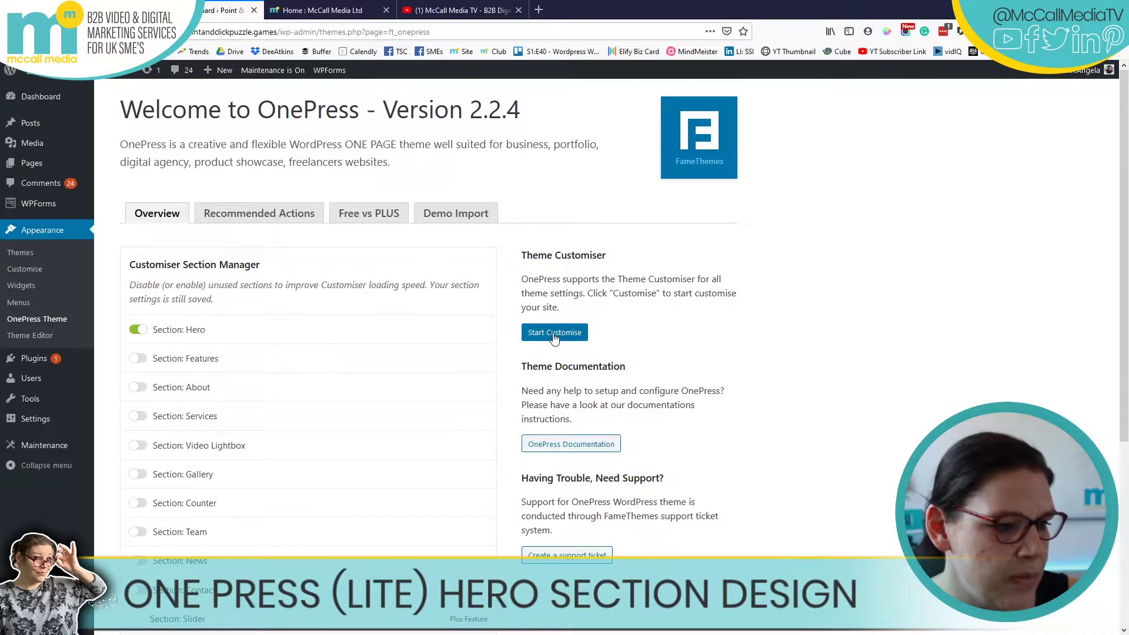
{"action": "left_click", "coordinate": [555, 334]}
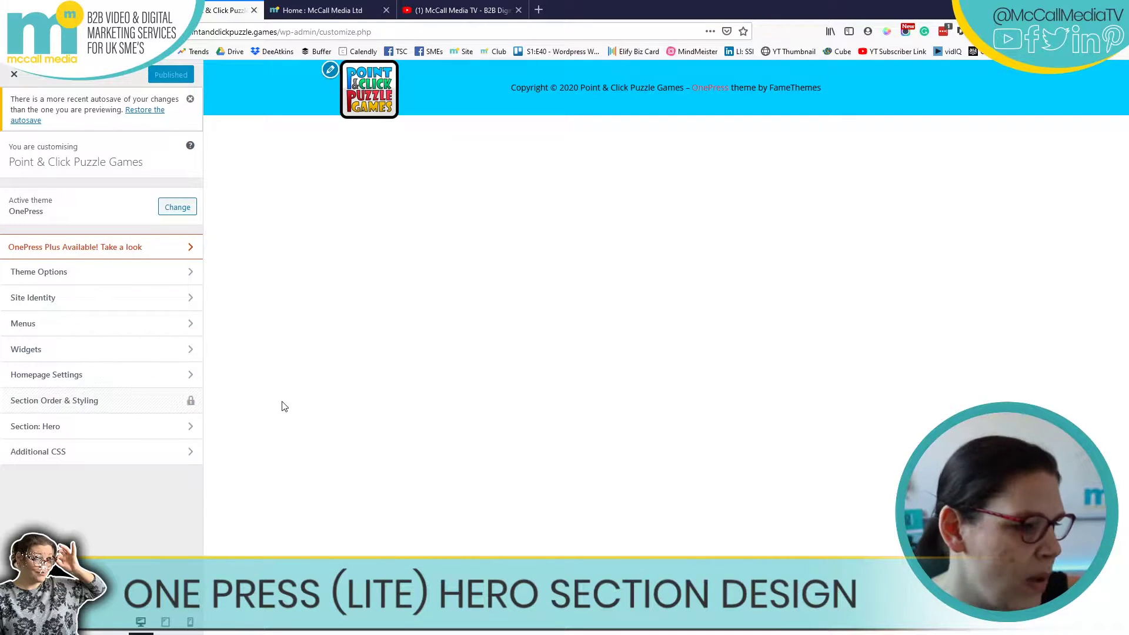
Unhide the Hero section in its Hero Settings
{"action": "left_click", "coordinate": [14, 426]}
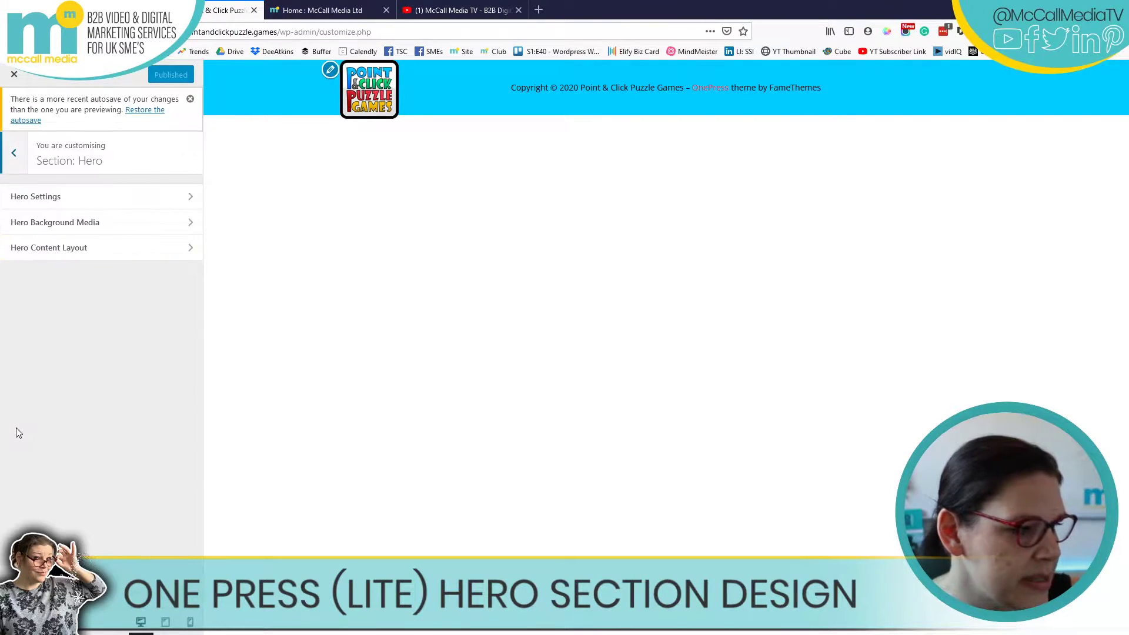
{"action": "left_click", "coordinate": [50, 195]}
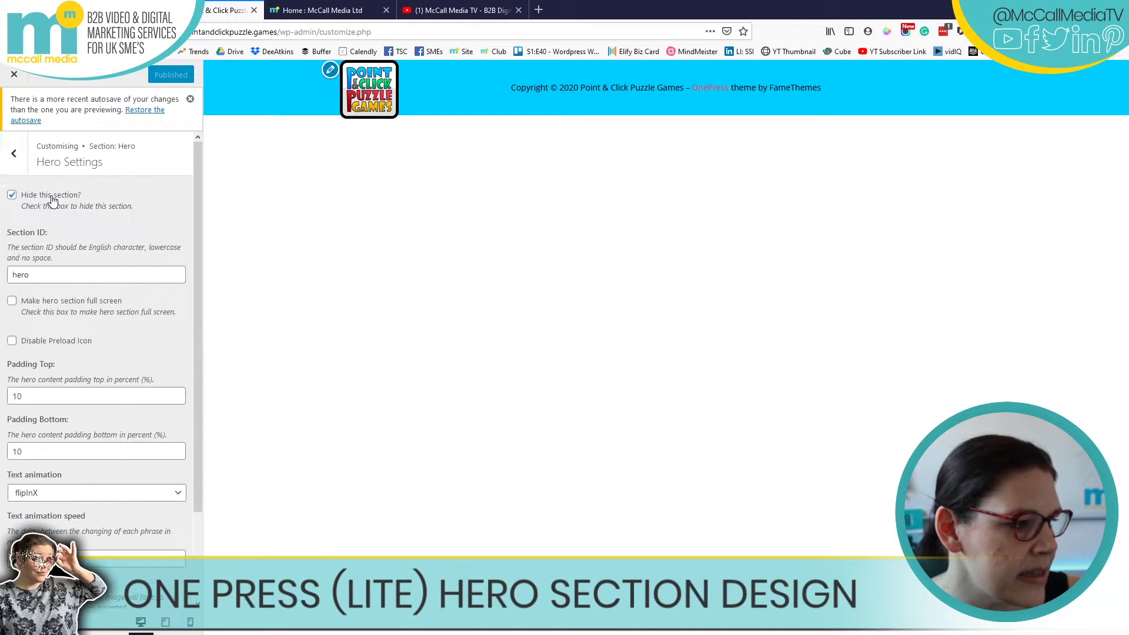
{"action": "left_click", "coordinate": [11, 196]}
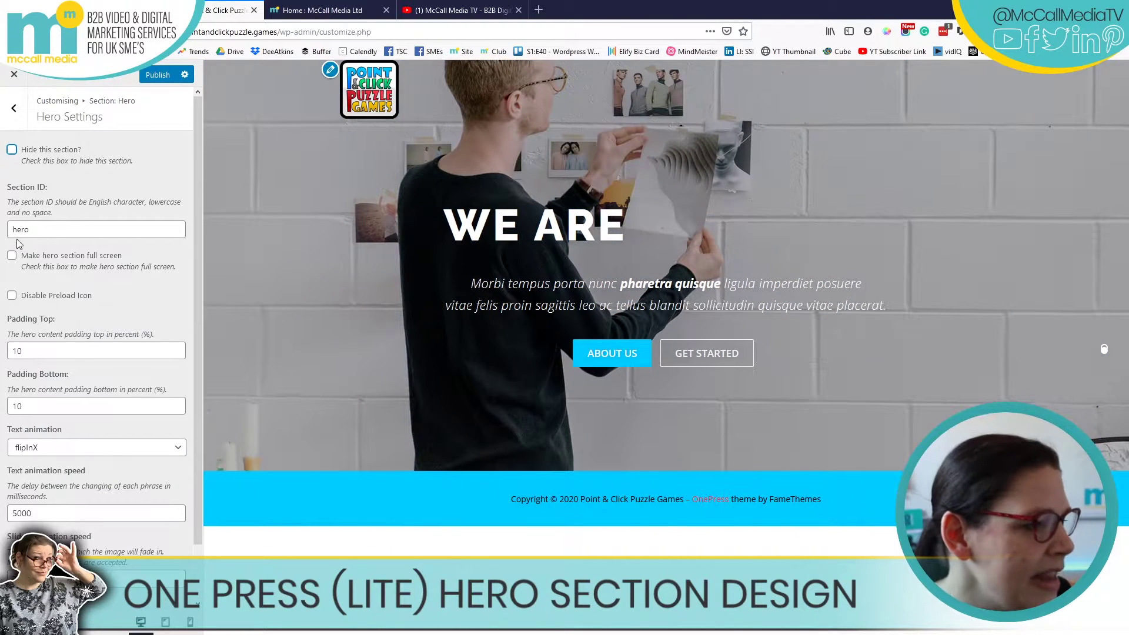
Examine the Hero section ID and compare its preview navigation dot with the section navigation on the McCall Media homepage
{"action": "key", "text": "Tab"}
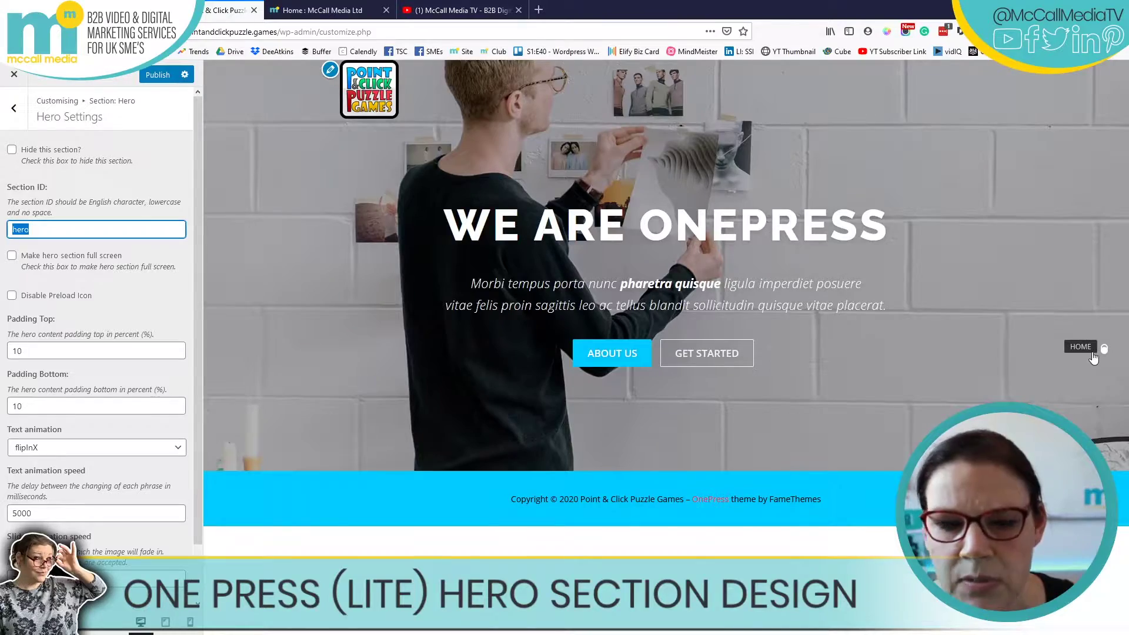
{"action": "key", "text": "ctrl+Tab"}
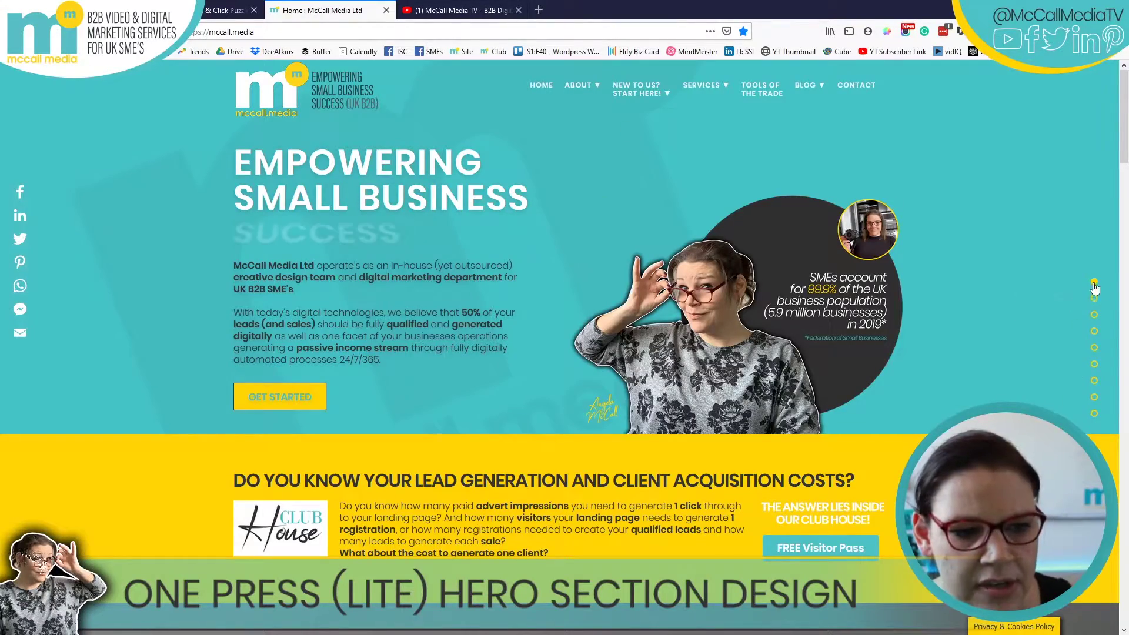
{"action": "left_click", "coordinate": [1088, 379]}
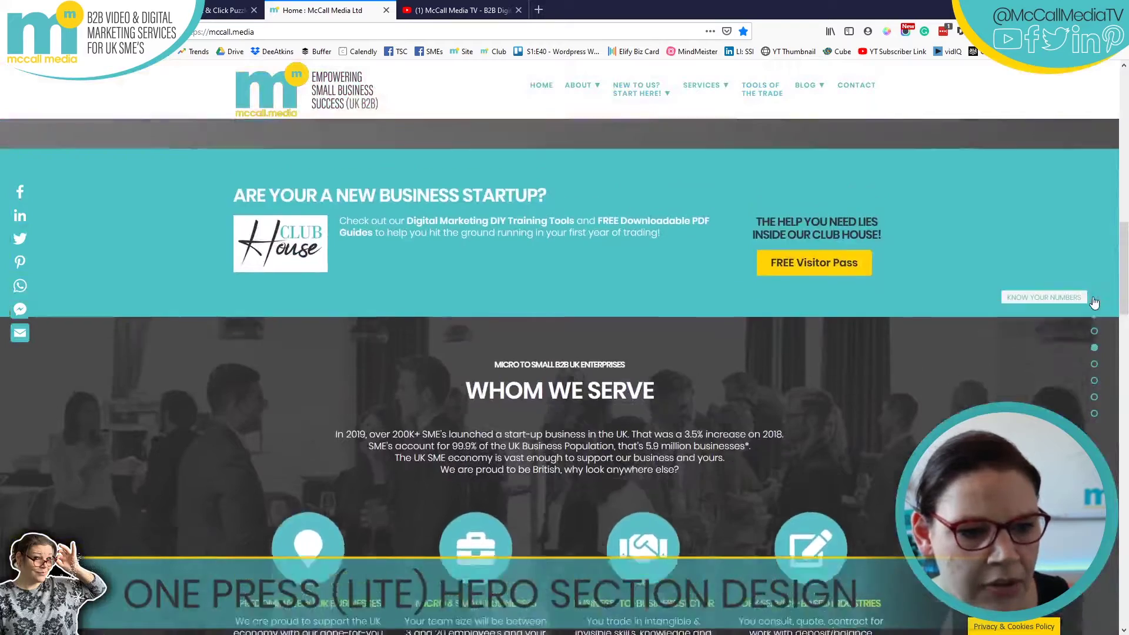
{"action": "key", "text": "ctrl+shift+Tab"}
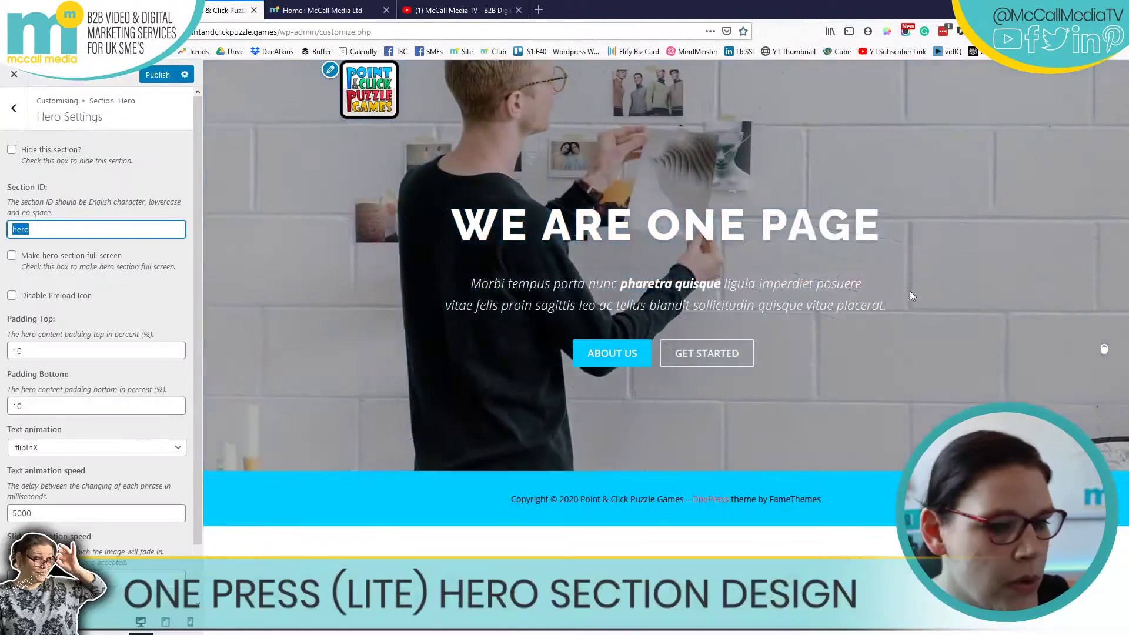
{"action": "left_click", "coordinate": [1104, 350]}
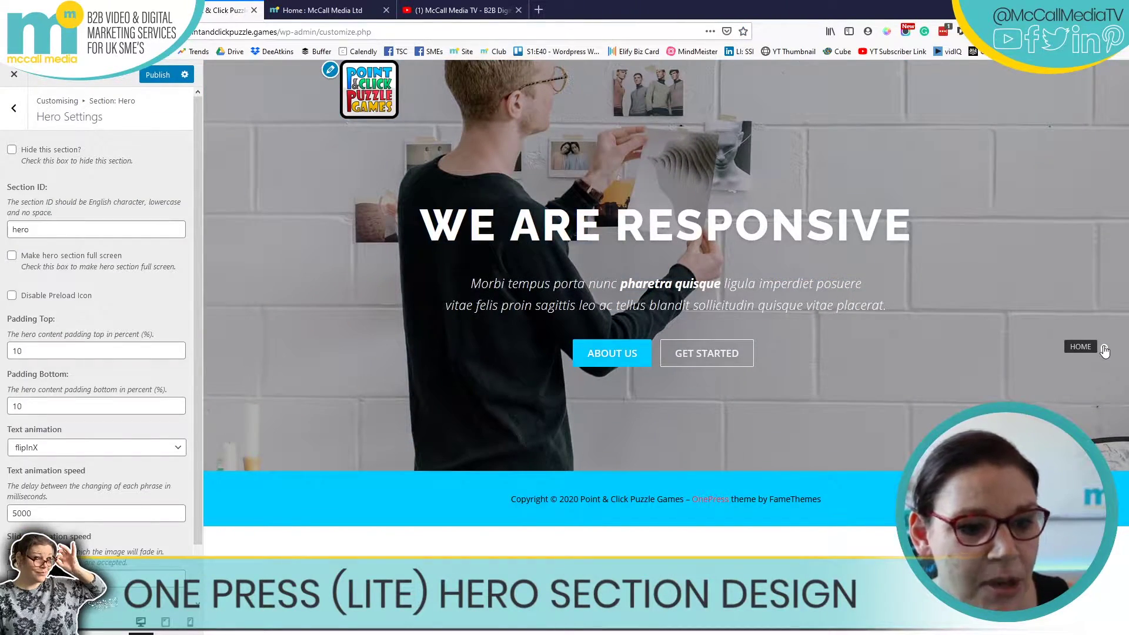
{"action": "left_click_drag", "start_coordinate": [30, 230], "coordinate": [2, 229]}
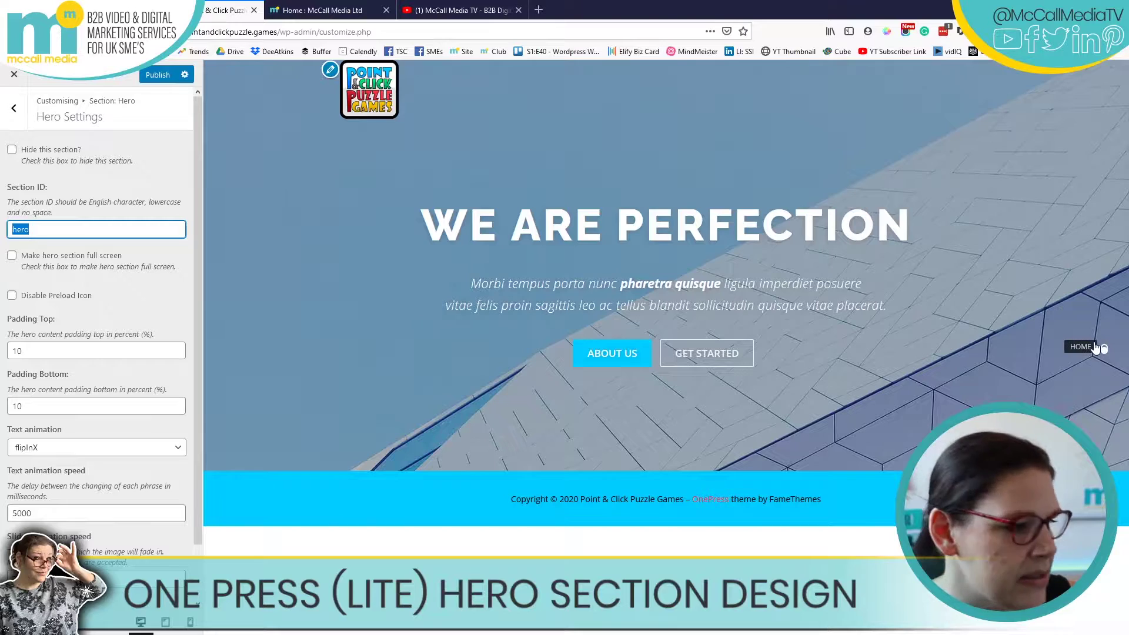
Try making the hero section full screen, and turn the option back off
{"action": "left_click", "coordinate": [11, 255]}
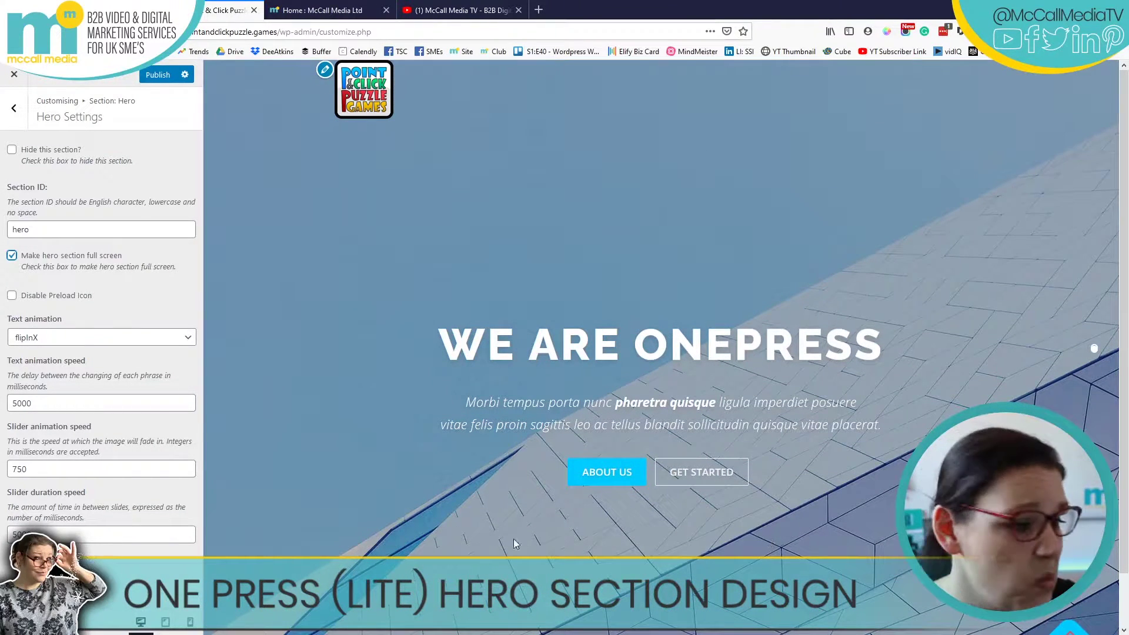
{"action": "key", "text": "space"}
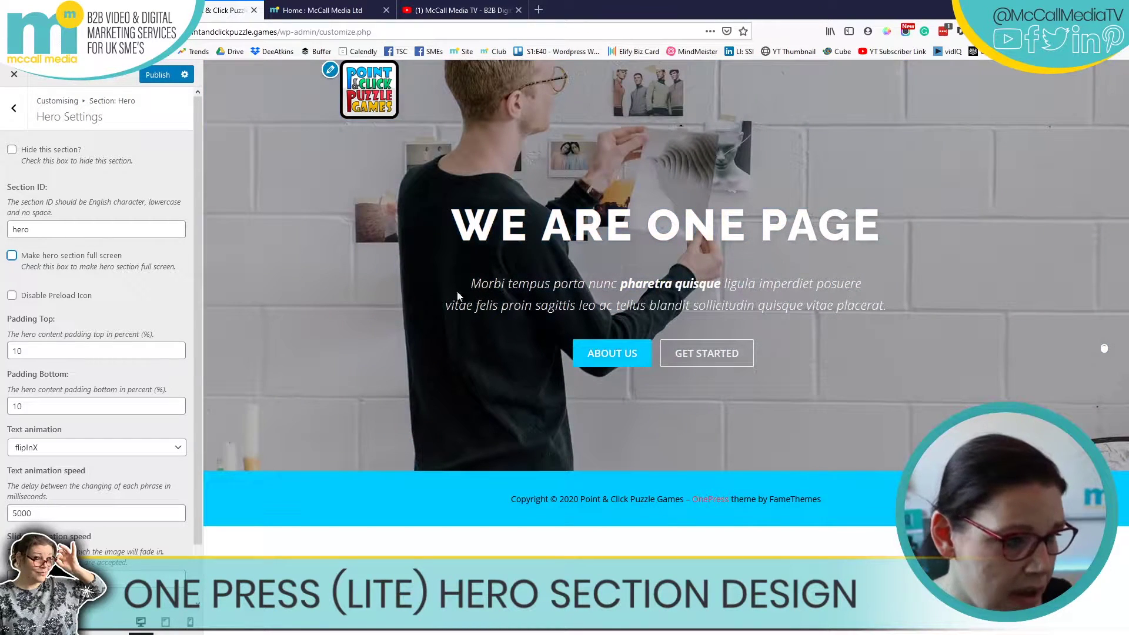
Examine the hero's padding and text animation speed settings, using the McCall Media homepage for comparison
{"action": "left_click", "coordinate": [17, 350]}
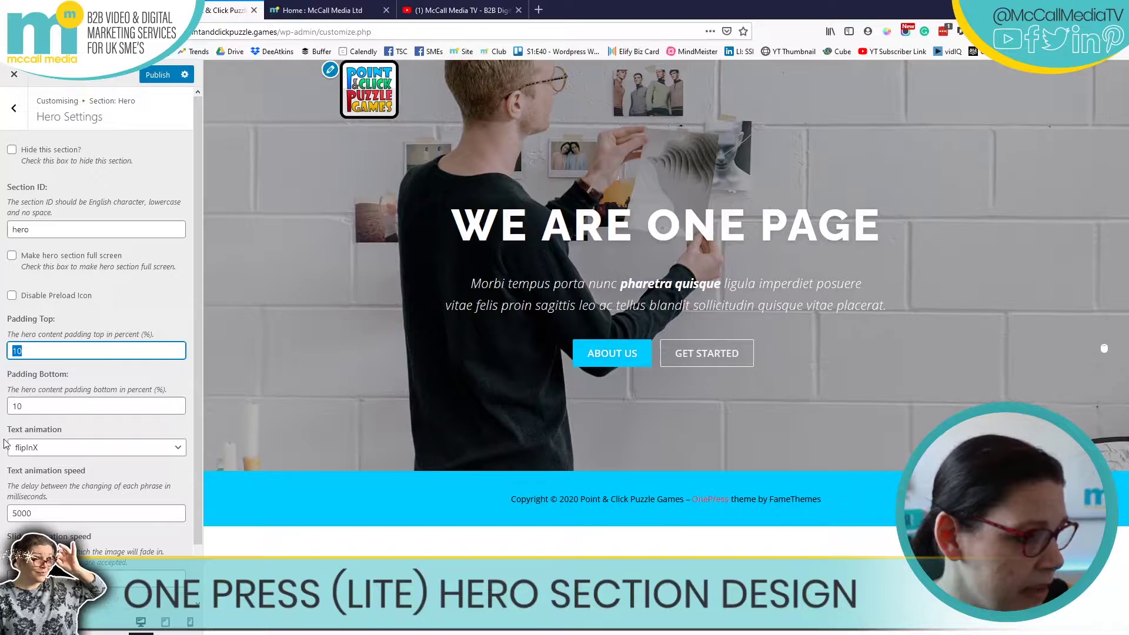
{"action": "left_click_drag", "start_coordinate": [152, 334], "coordinate": [12, 147]}
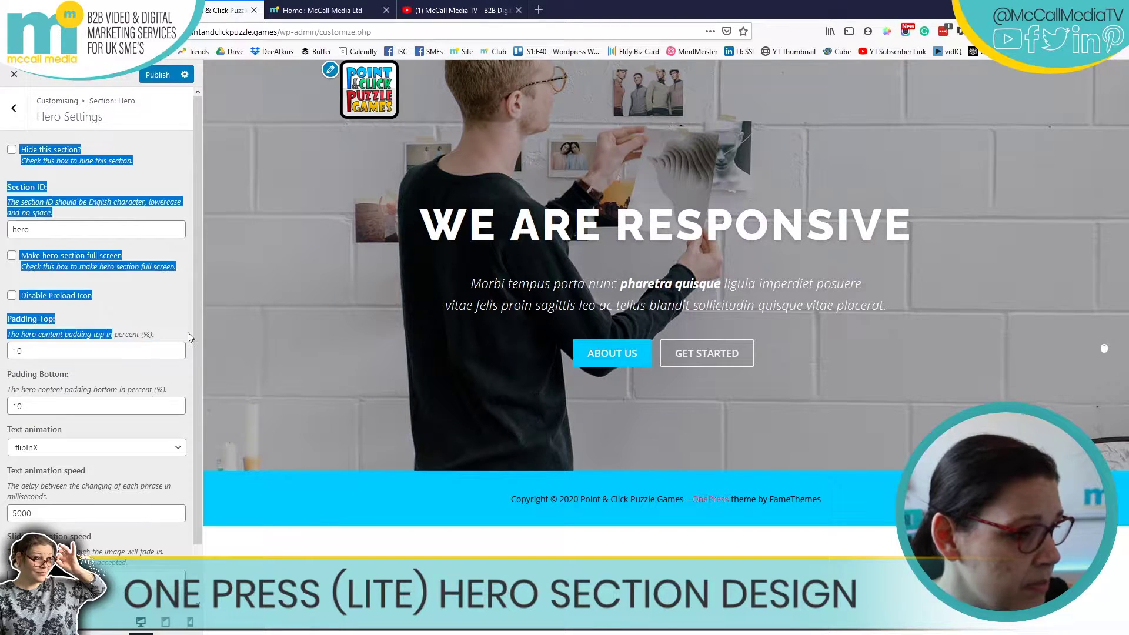
{"action": "left_click", "coordinate": [78, 379]}
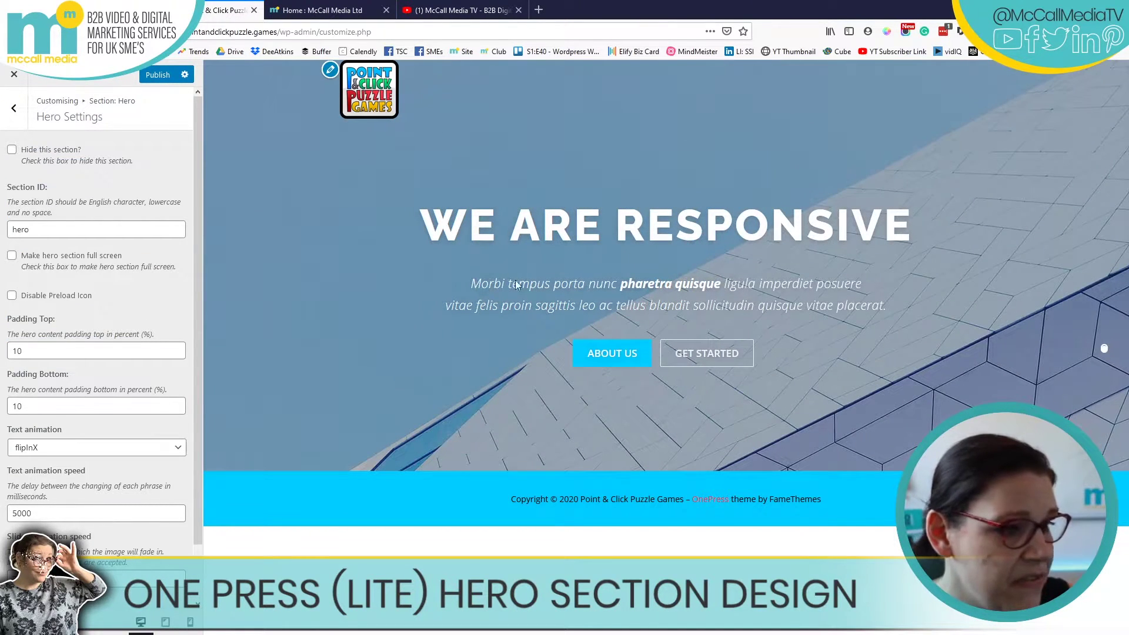
{"action": "left_click", "coordinate": [322, 10]}
{"action": "scroll", "coordinate": [698, 505], "scroll_direction": "up", "scroll_amount": 5}
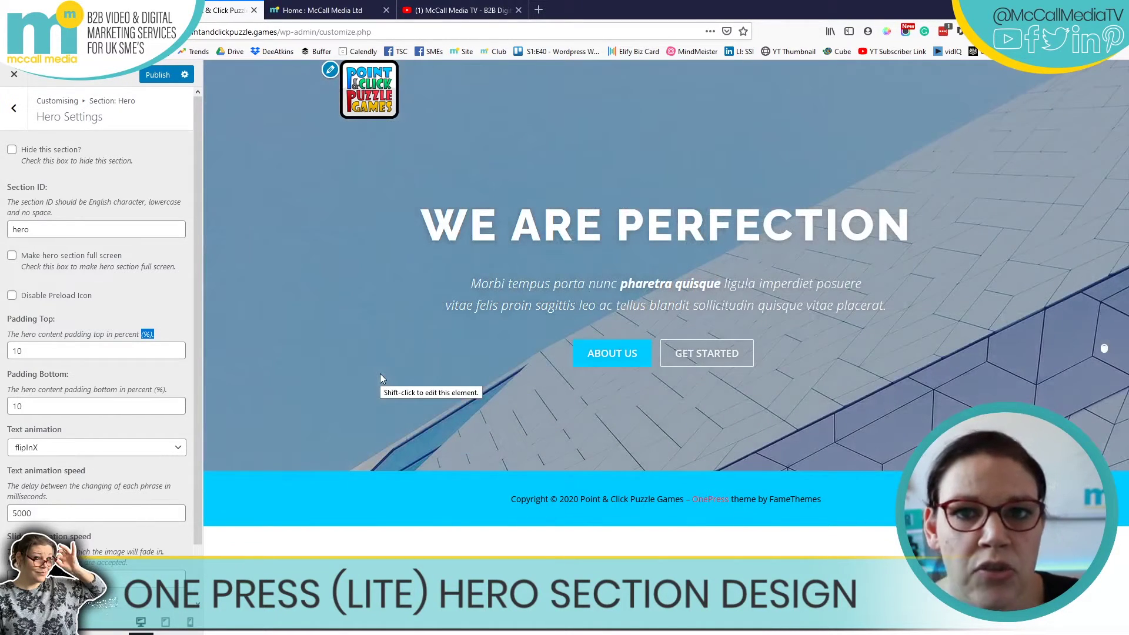
{"action": "left_click", "coordinate": [322, 10]}
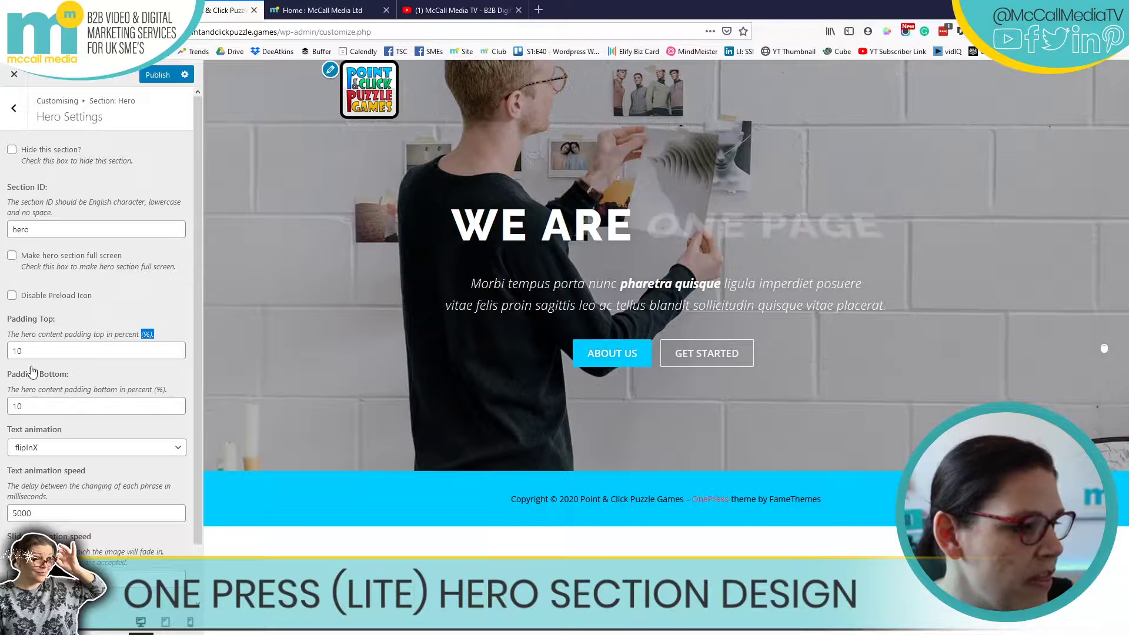
{"action": "scroll", "coordinate": [94, 316], "scroll_direction": "down", "scroll_amount": 2}
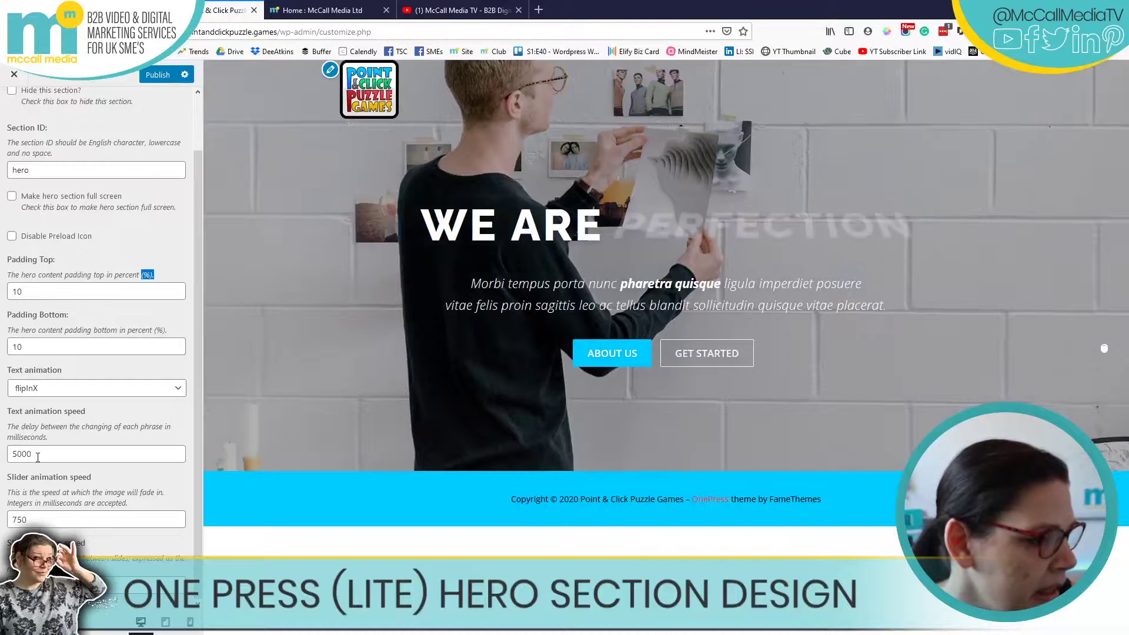
{"action": "left_click_drag", "start_coordinate": [38, 457], "coordinate": [2, 466]}
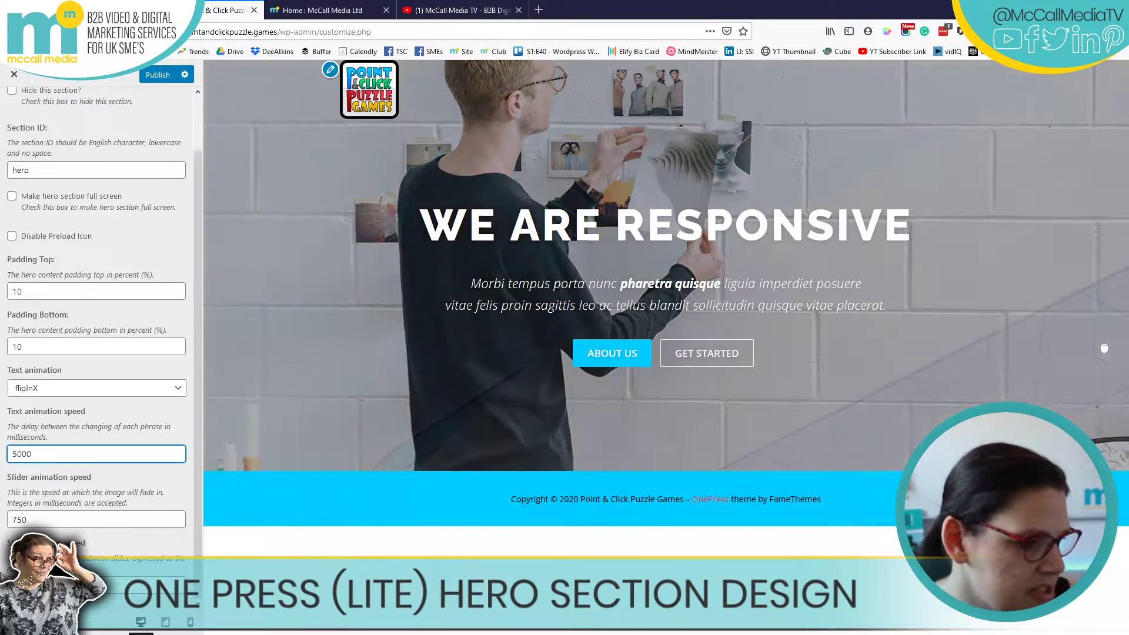
Publish the Hero Settings changes and return to the Hero section overview
{"action": "scroll", "coordinate": [113, 259], "scroll_direction": "up", "scroll_amount": 2}
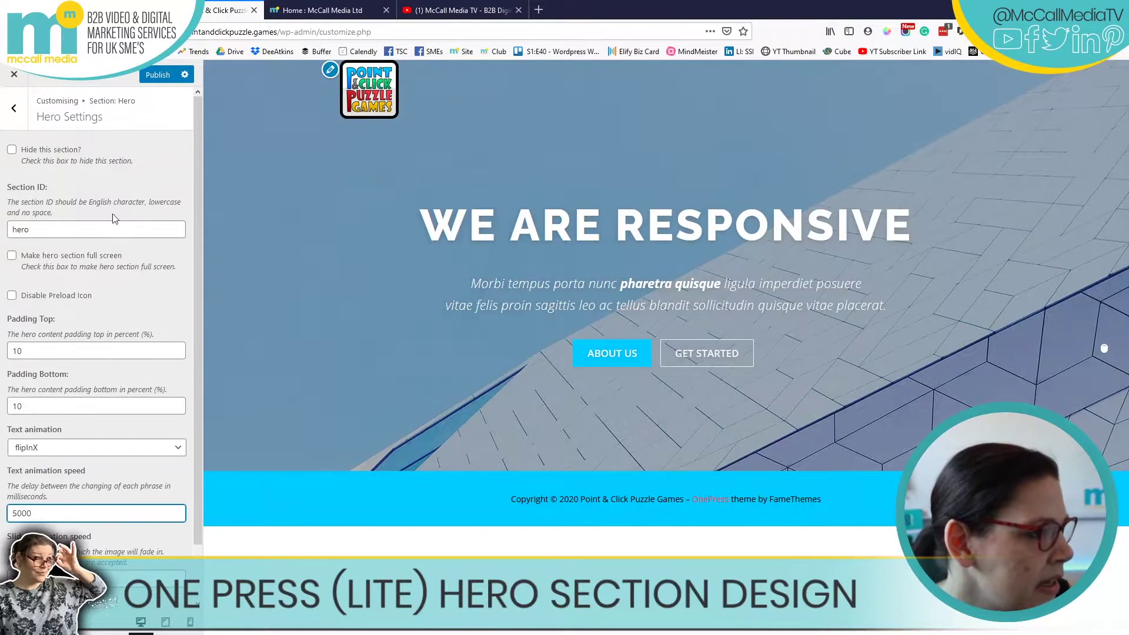
{"action": "left_click", "coordinate": [152, 75]}
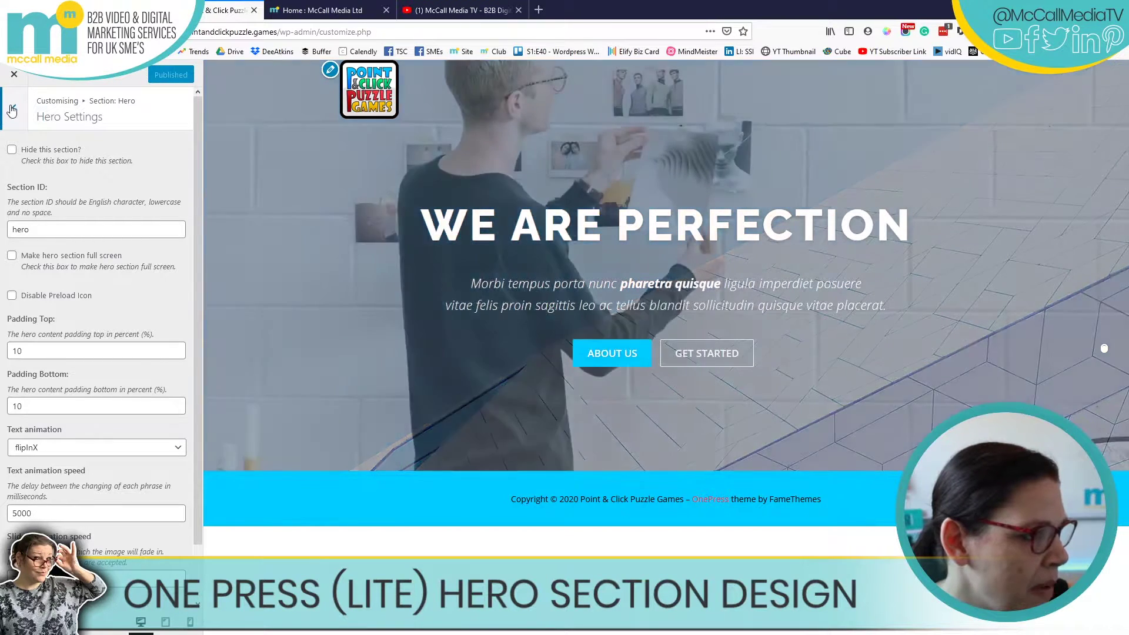
{"action": "left_click", "coordinate": [9, 111]}
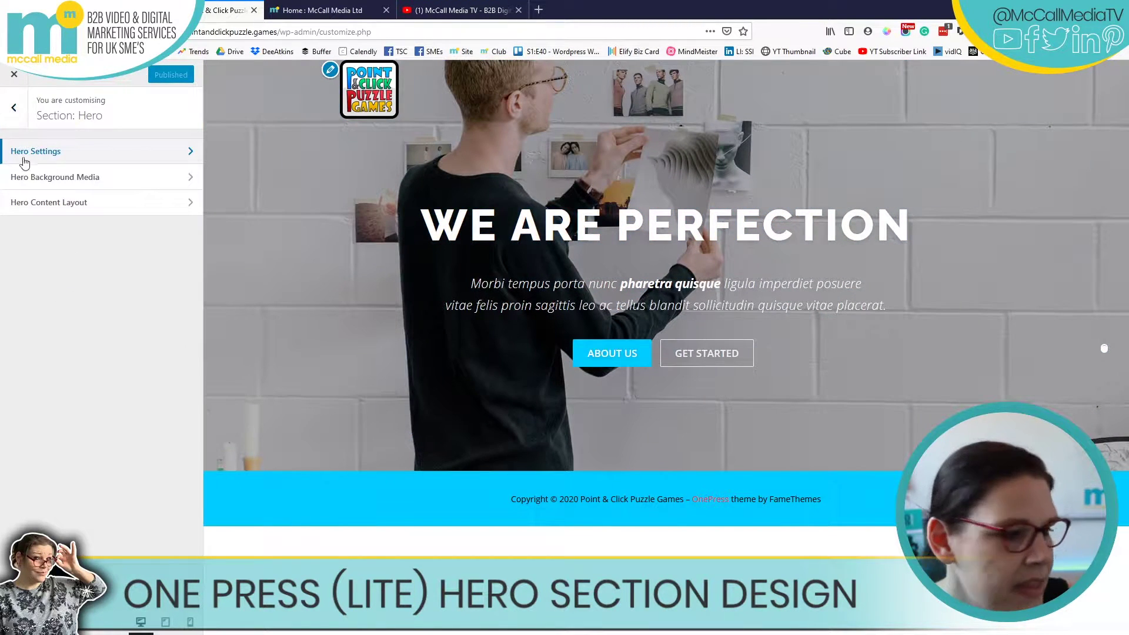
Remove the second background image item, the man at the white wall, from Hero Background Media
{"action": "left_click", "coordinate": [97, 177]}
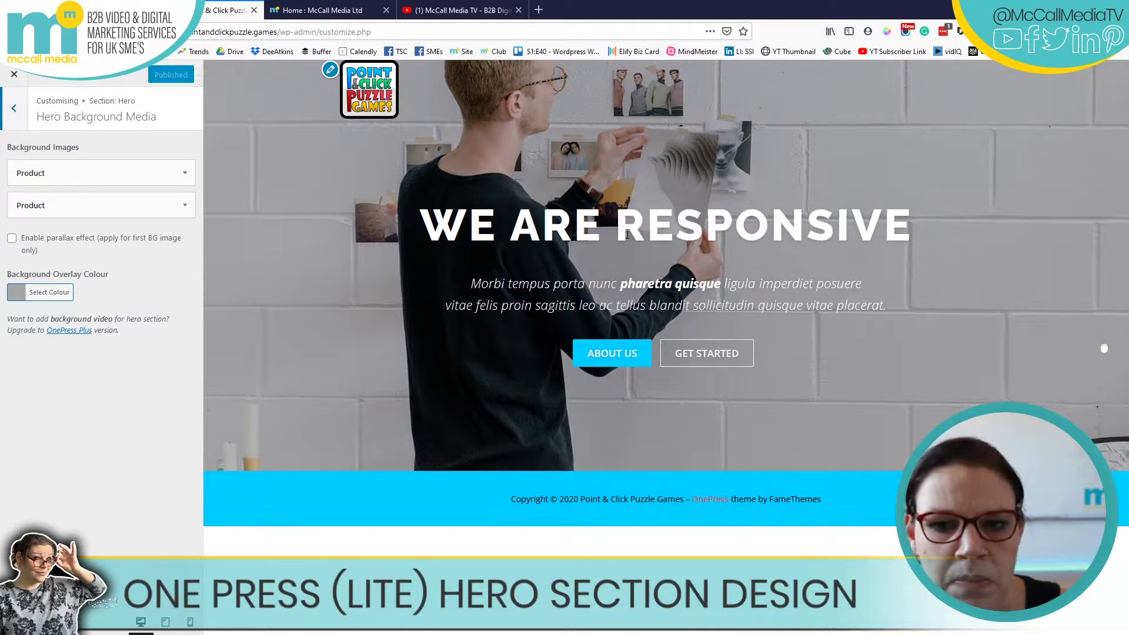
{"action": "left_click", "coordinate": [59, 173]}
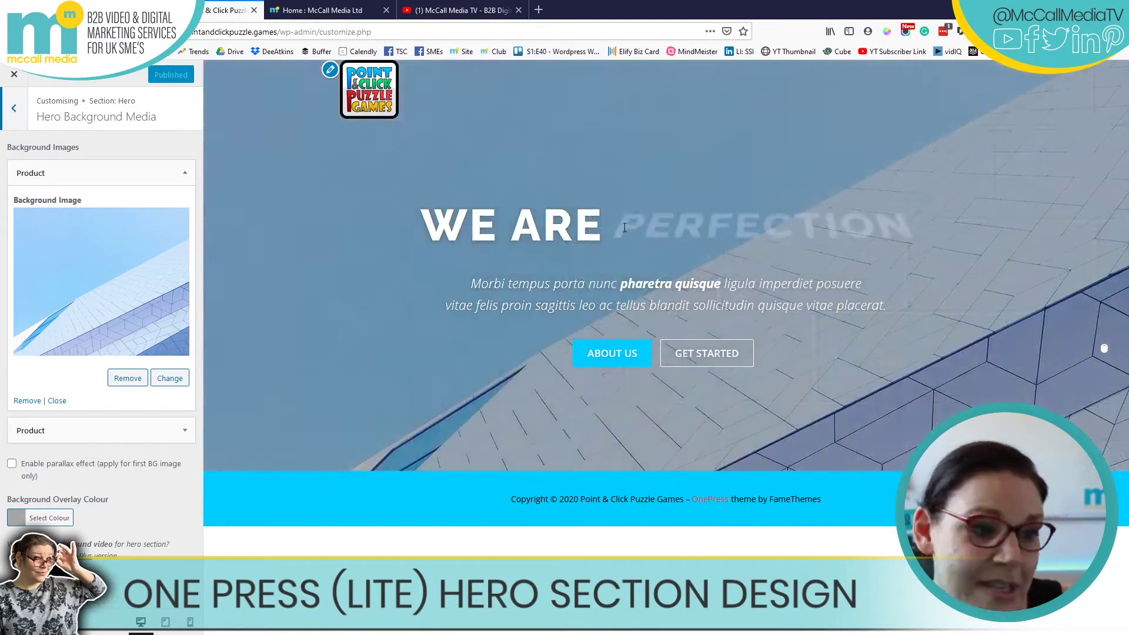
{"action": "left_click", "coordinate": [55, 433]}
{"action": "scroll", "coordinate": [94, 365], "scroll_direction": "down", "scroll_amount": 3}
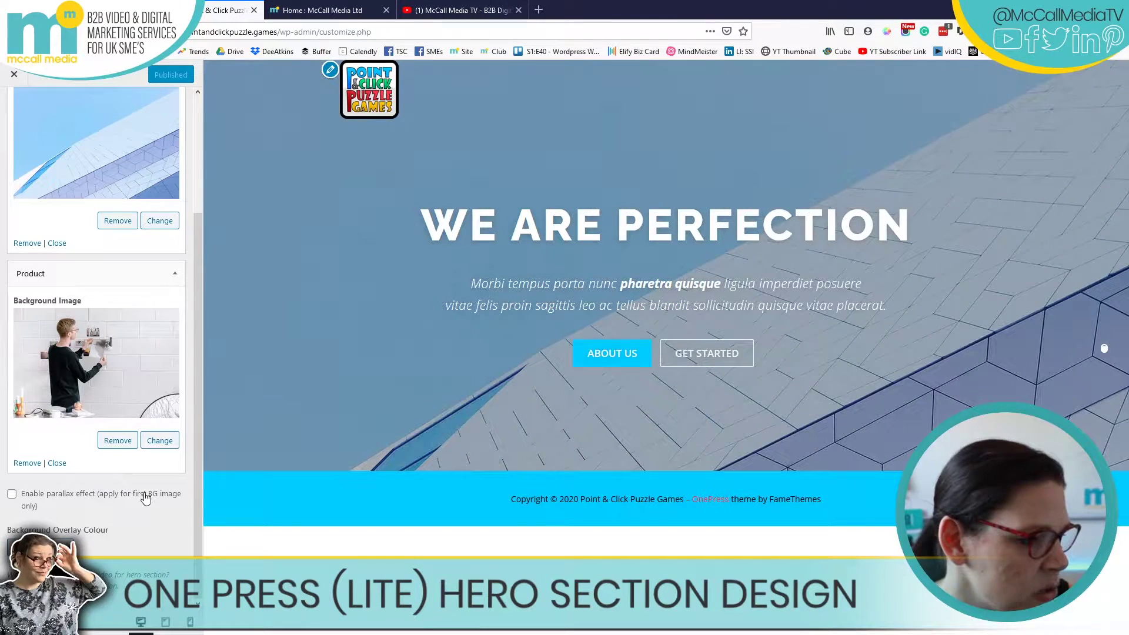
{"action": "scroll", "coordinate": [146, 498], "scroll_direction": "up", "scroll_amount": 5}
{"action": "scroll", "coordinate": [144, 491], "scroll_direction": "down", "scroll_amount": 5}
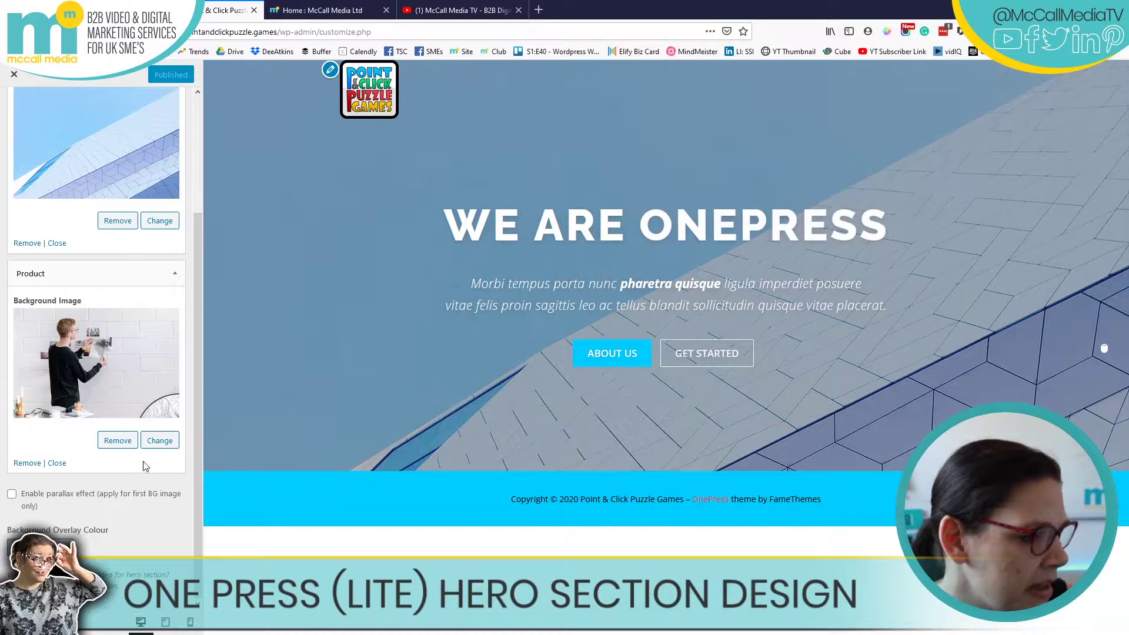
{"action": "left_click", "coordinate": [118, 440]}
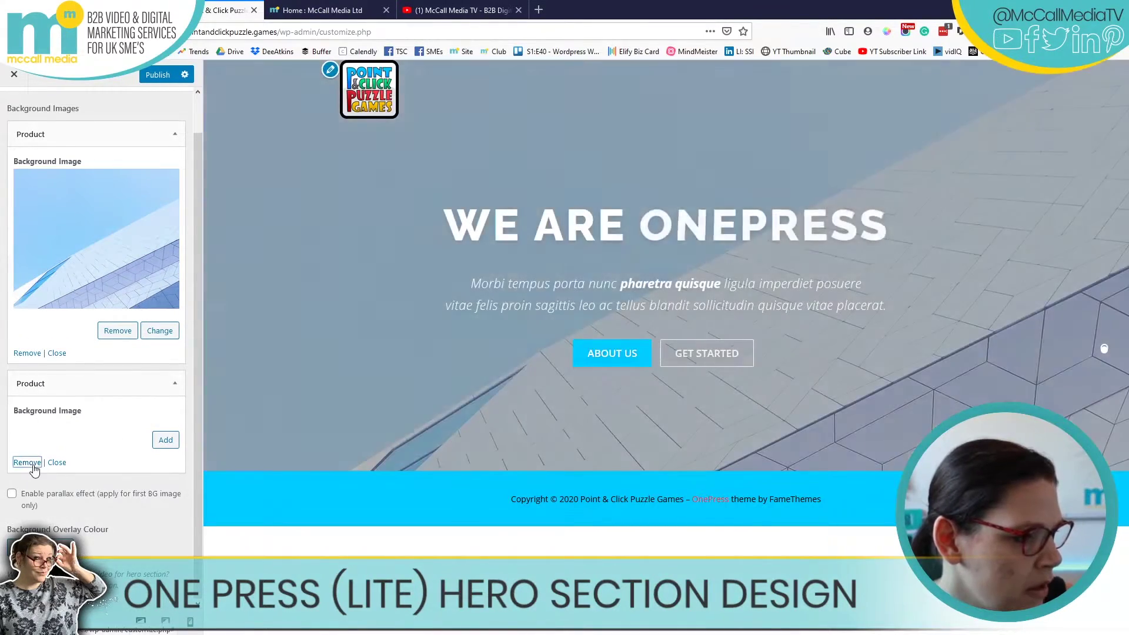
{"action": "left_click", "coordinate": [26, 462]}
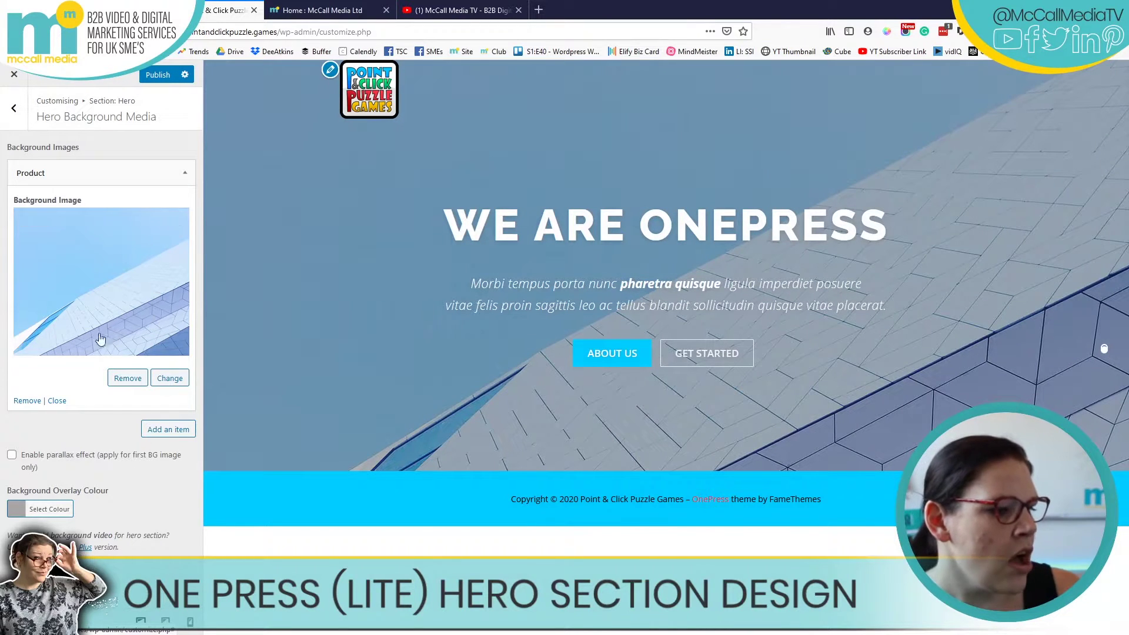
Remove the remaining default hero background image and upload Hero-Background.png from the Assets folder of 11-Point&ClickPuzzleGames to replace it
{"action": "left_click", "coordinate": [127, 379]}
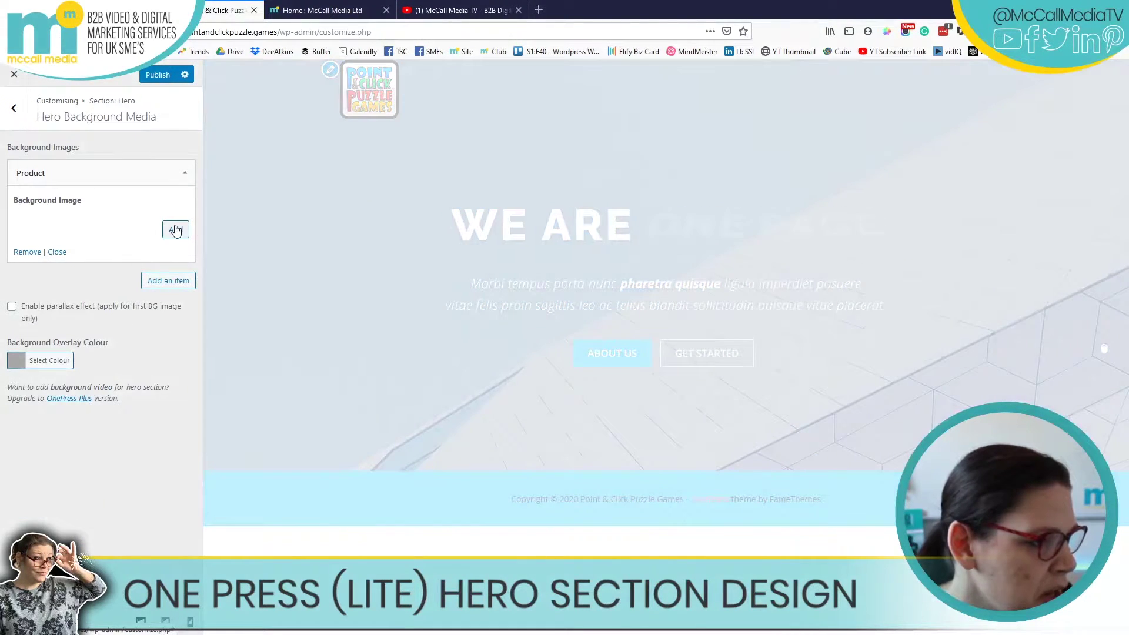
{"action": "left_click", "coordinate": [175, 229]}
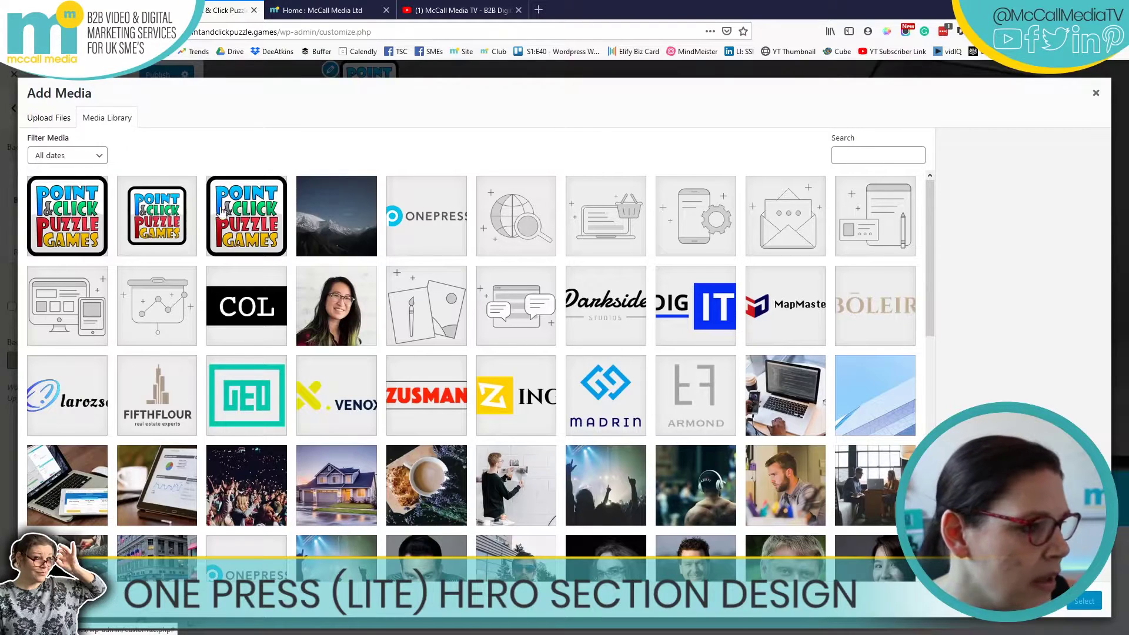
{"action": "left_click", "coordinate": [37, 118]}
{"action": "left_click", "coordinate": [559, 330]}
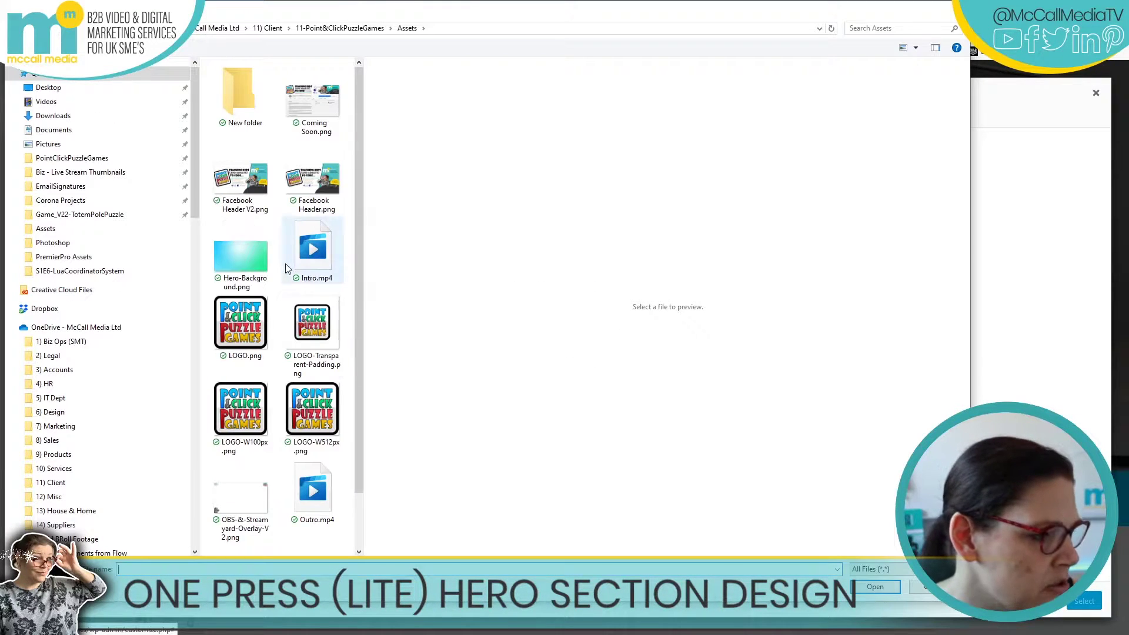
{"action": "left_click", "coordinate": [340, 28]}
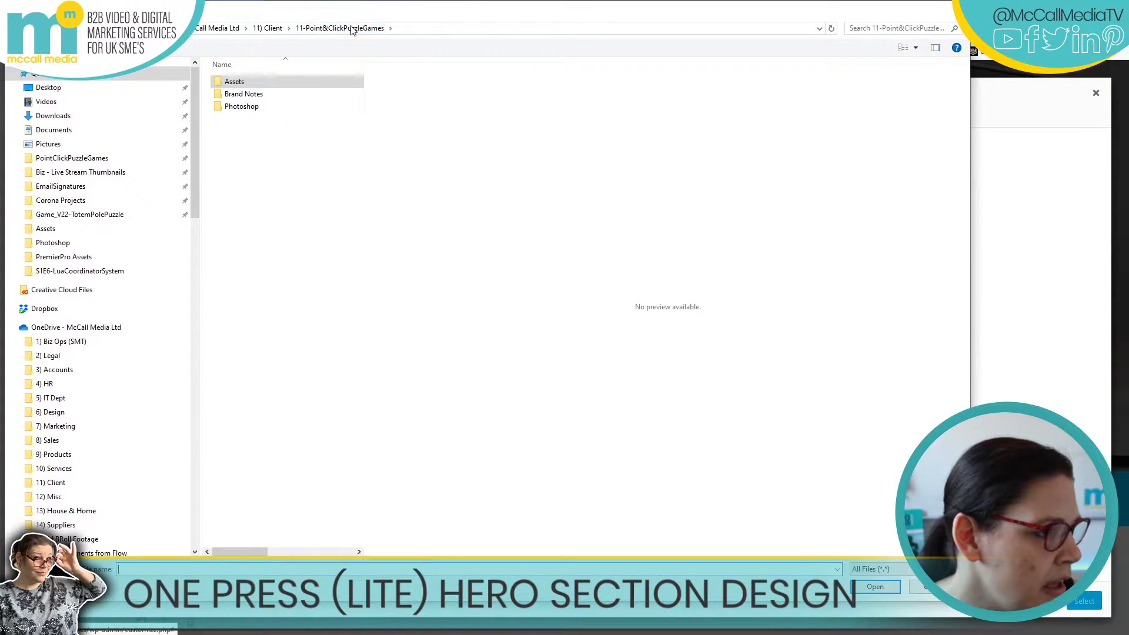
{"action": "double_click", "coordinate": [258, 84]}
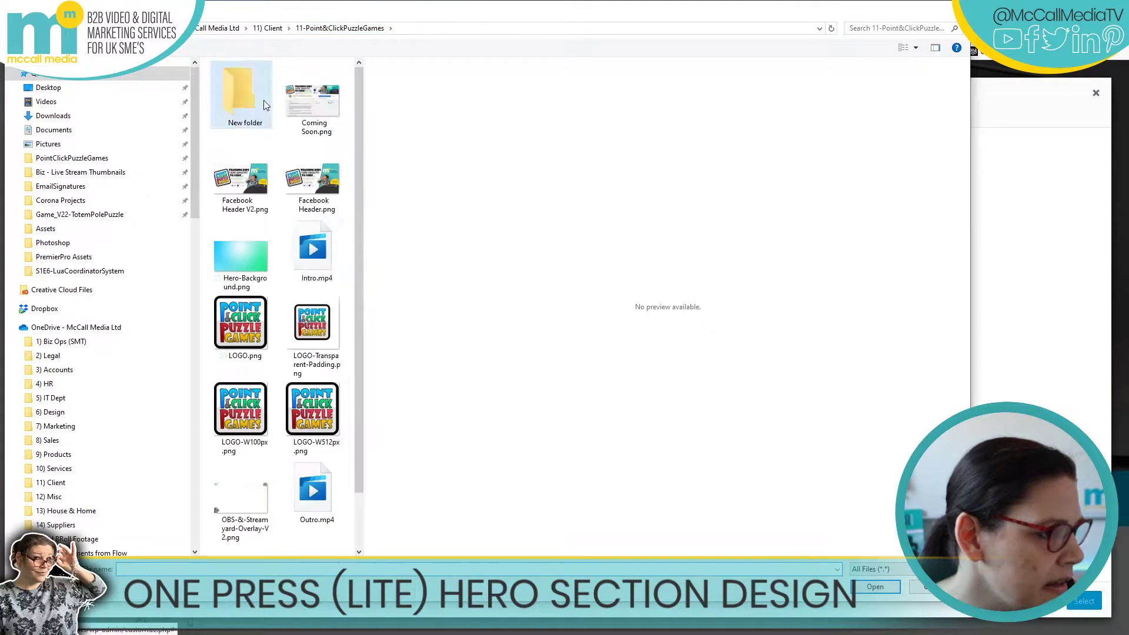
{"action": "left_click", "coordinate": [249, 245]}
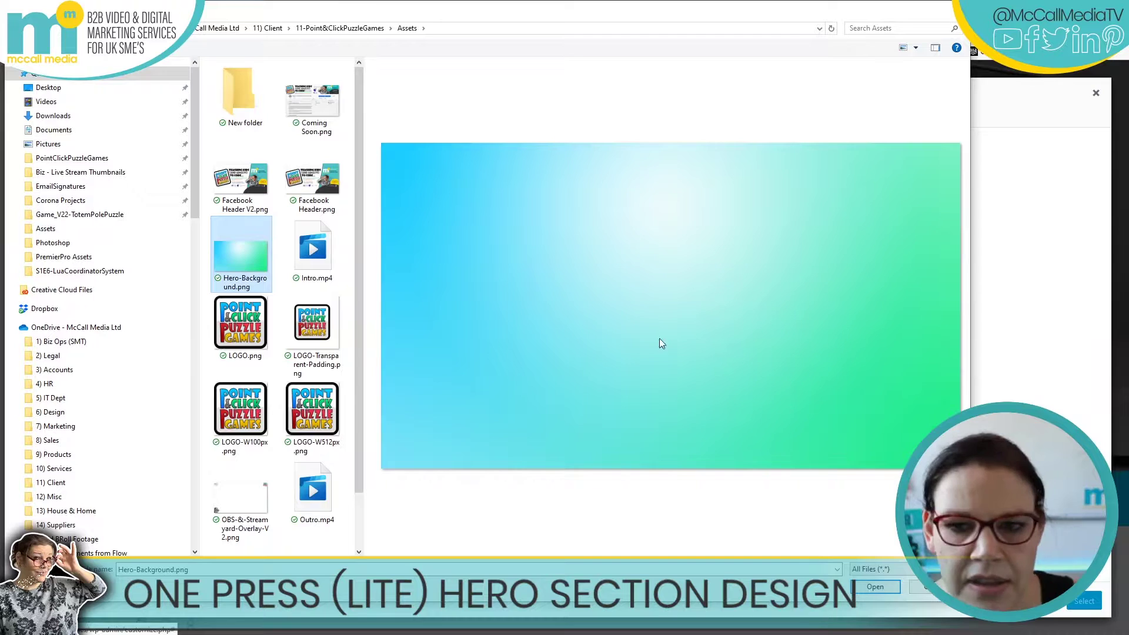
{"action": "left_click", "coordinate": [873, 587]}
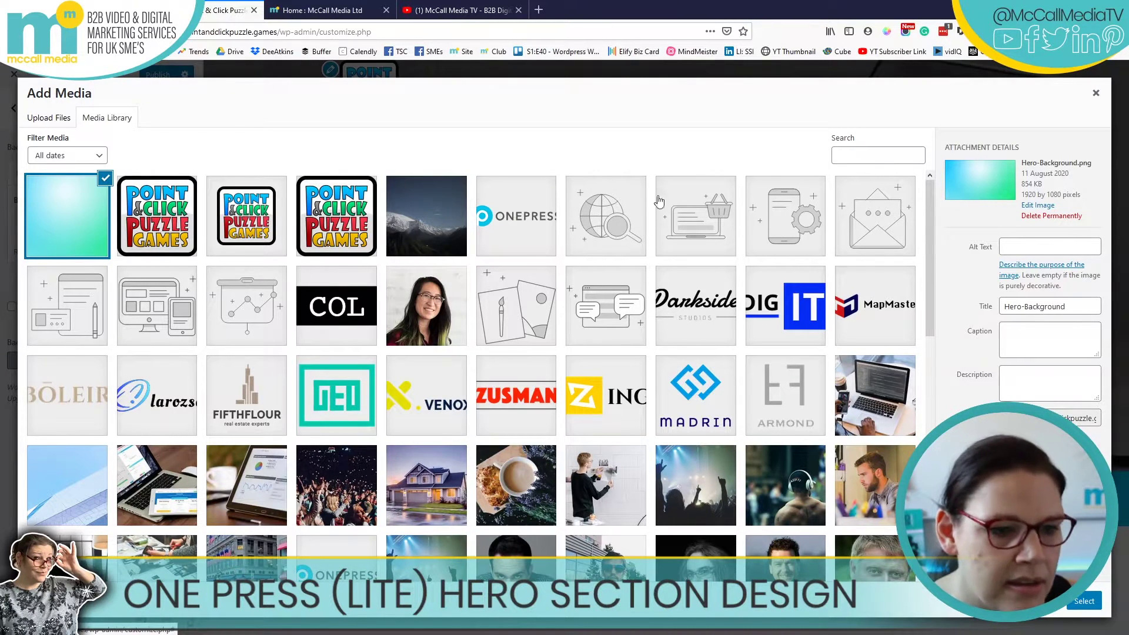
Set the uploaded image's alt text to "Point And Click Puzzle Games Background Hero Bar" and copy that text
{"action": "left_click", "coordinate": [1049, 247]}
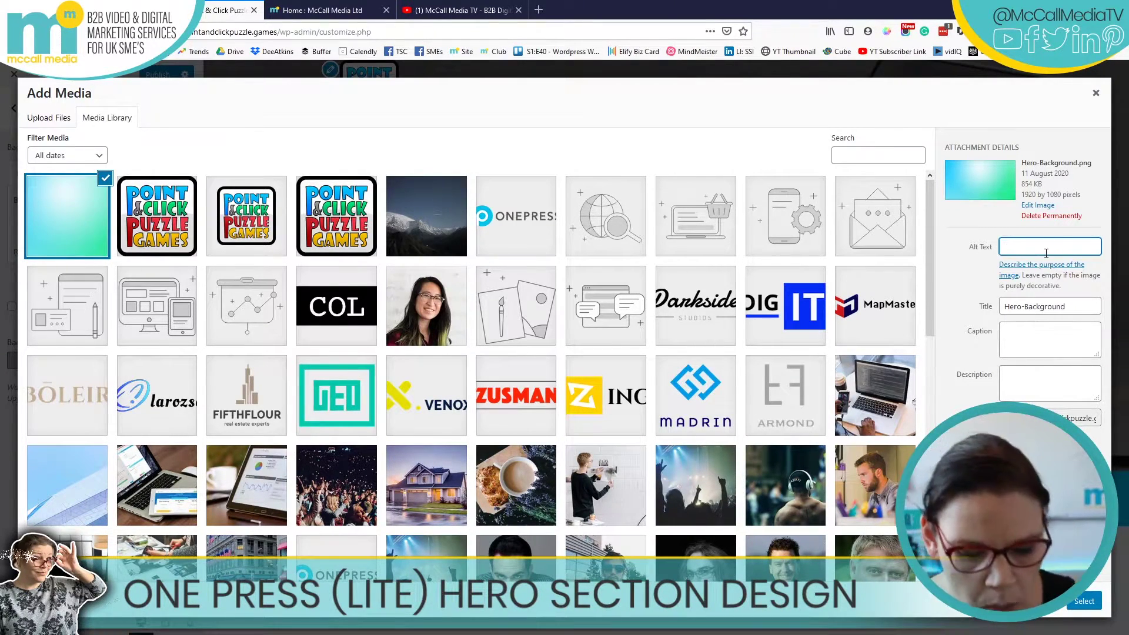
{"action": "type", "text": "Point"}
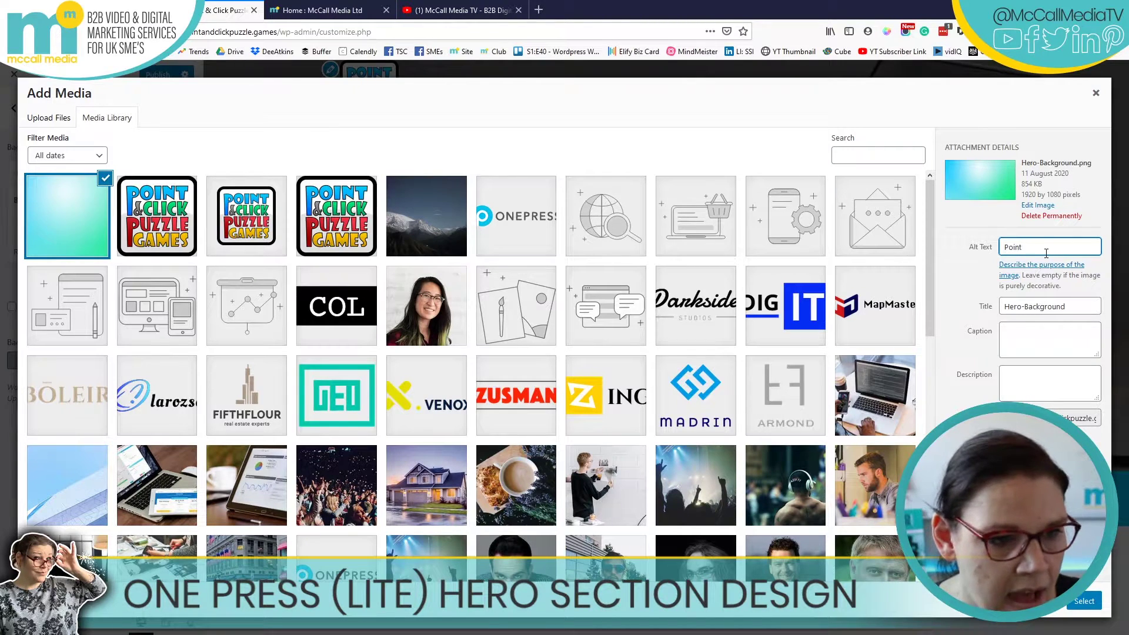
{"action": "type", "text": " And Click"}
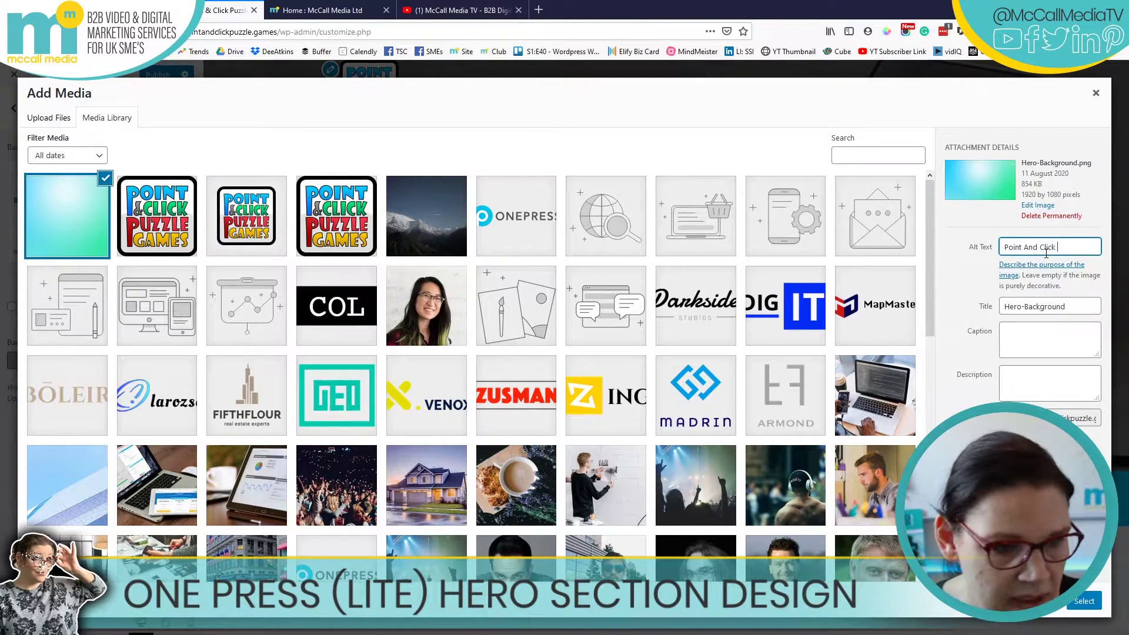
{"action": "type", "text": " Puzz"}
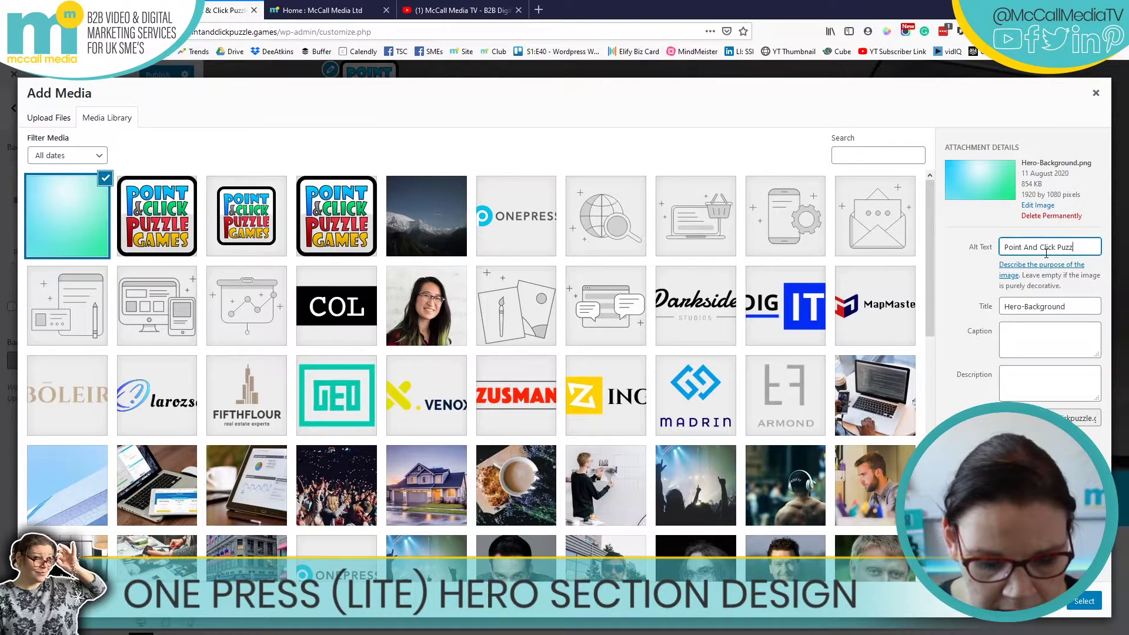
{"action": "type", "text": "le Games Backgr"}
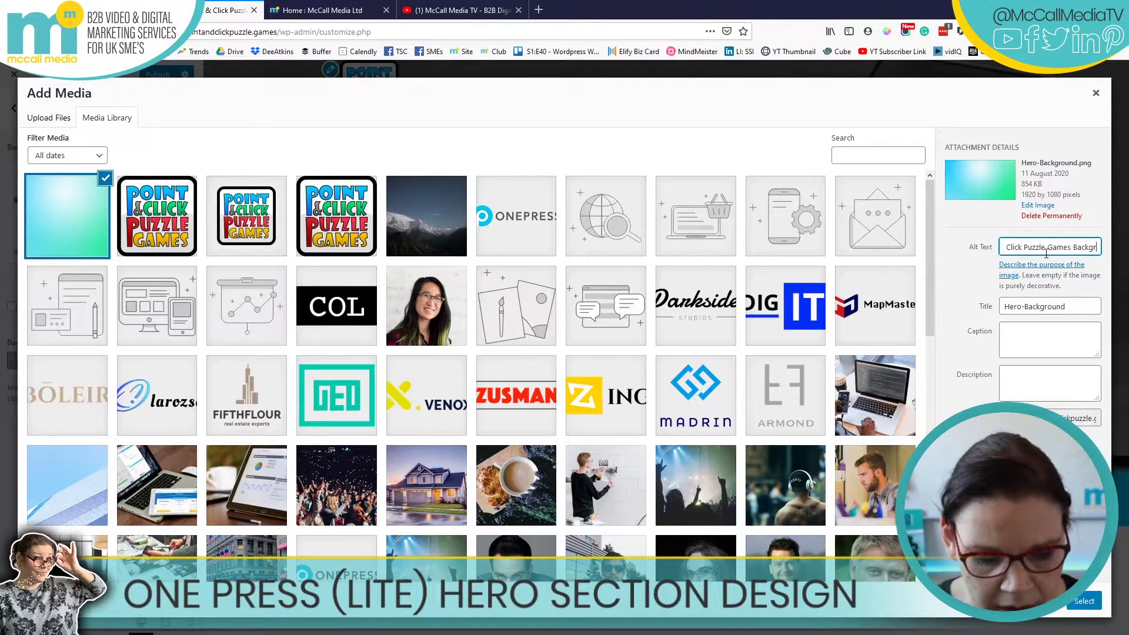
{"action": "type", "text": "ound Hero Bar"}
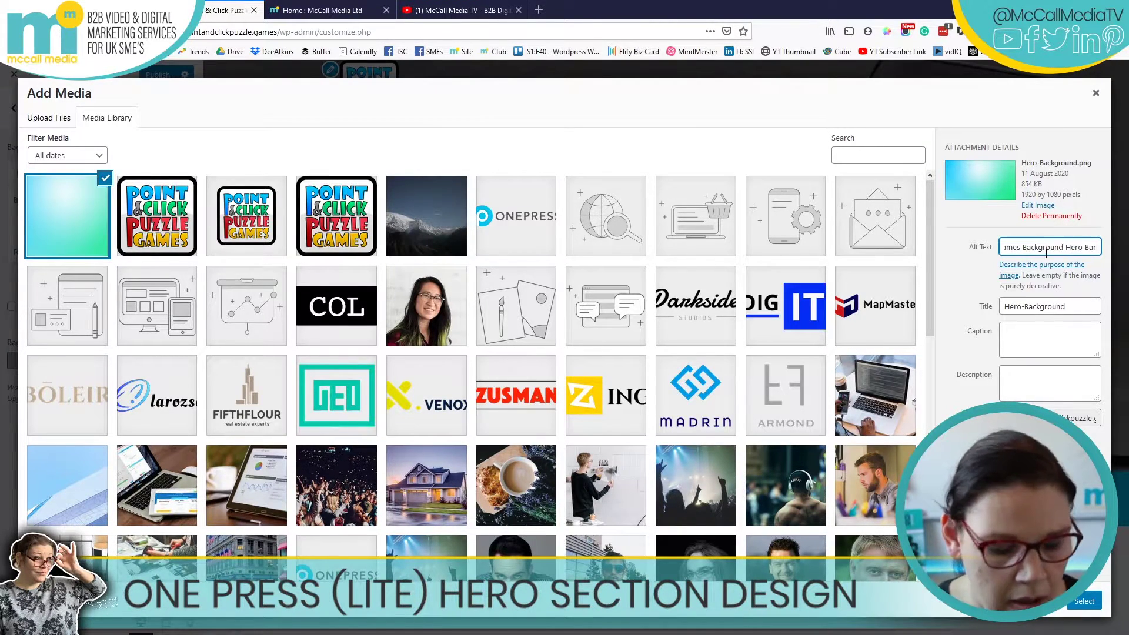
{"action": "key", "text": "ctrl+a"}
{"action": "key", "text": "ctrl+c"}
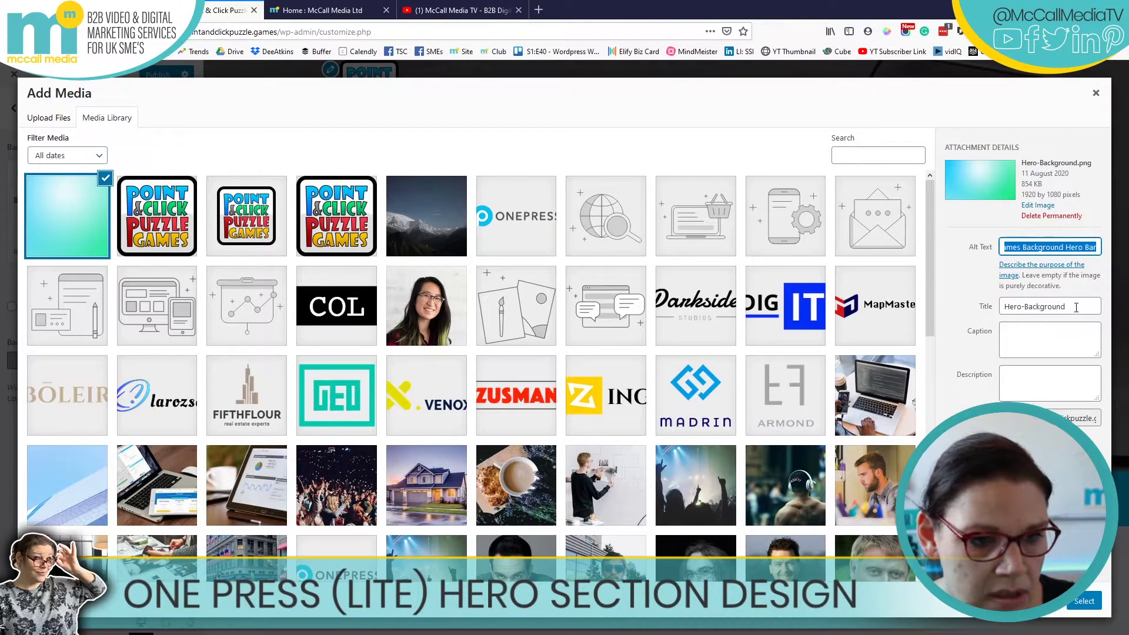
Fill the image's title, caption and description with "Point And Click Puzzle Games Background Hero Bar" and insert it as the hero background
{"action": "triple_click", "coordinate": [1077, 306]}
{"action": "type", "text": "Point and Click Puzzle Games Background Hero Bar"}
{"action": "left_click", "coordinate": [1066, 344]}
{"action": "key", "text": "ctrl+v"}
{"action": "key", "text": "Tab"}
{"action": "key", "text": "ctrl+v"}
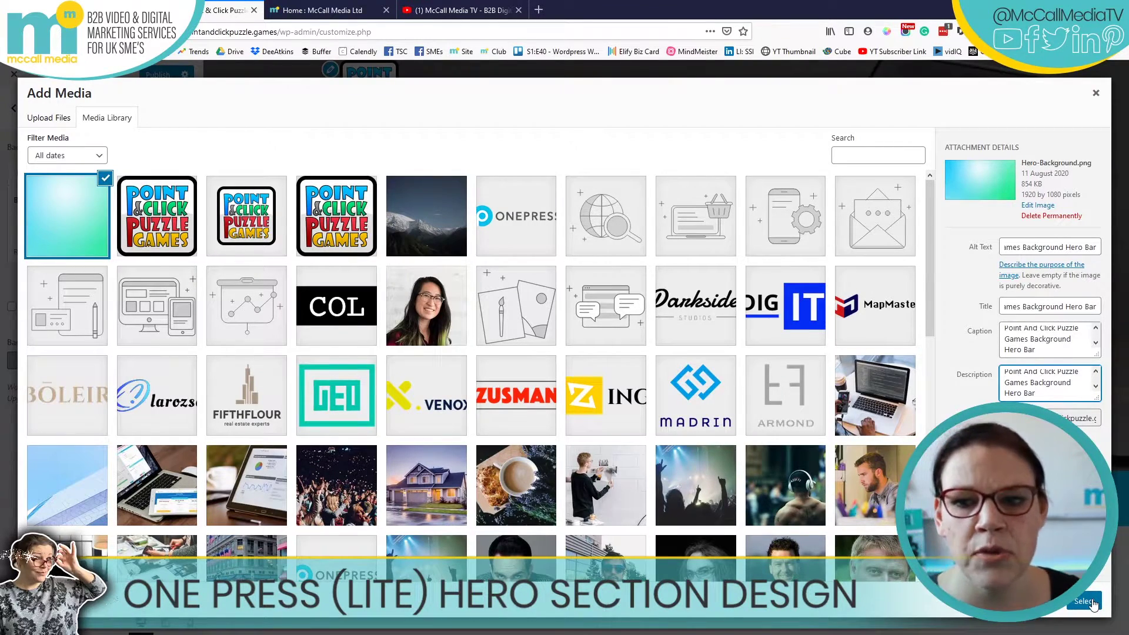
{"action": "left_click", "coordinate": [1084, 601]}
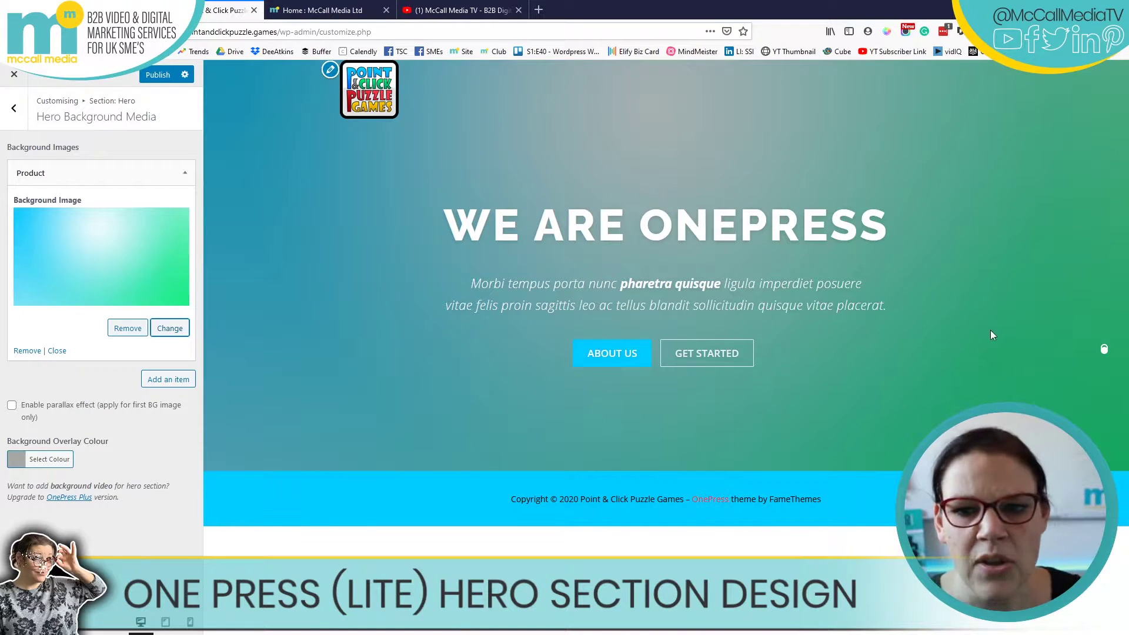
Open the Background Overlay Colour settings and examine the opacity part of the rgba value
{"action": "left_click", "coordinate": [37, 458]}
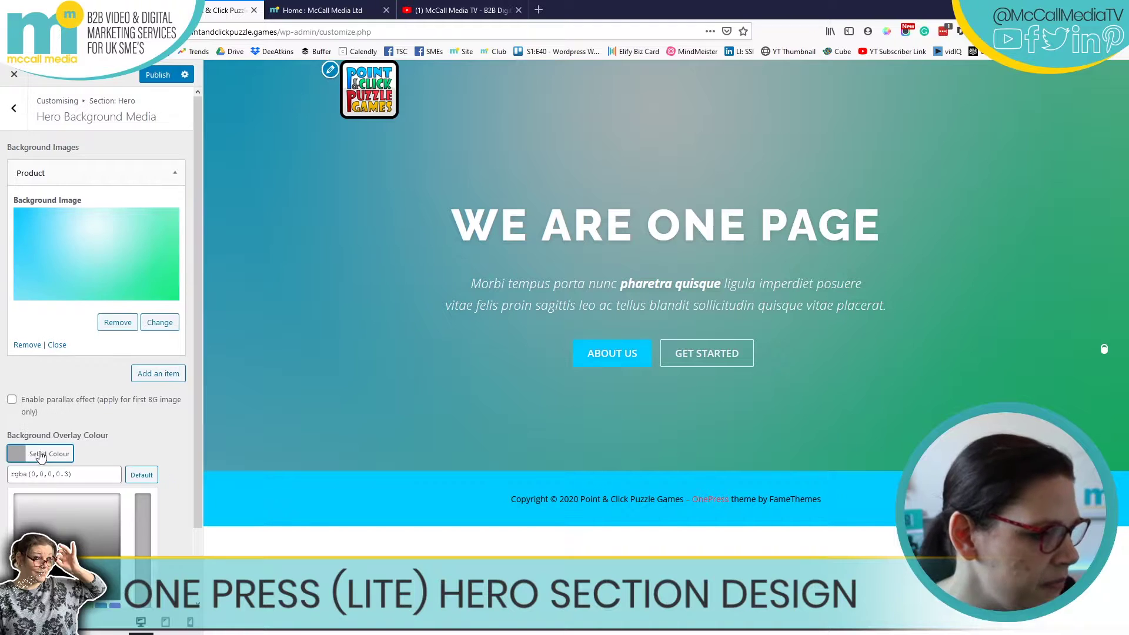
{"action": "scroll", "coordinate": [37, 458], "scroll_direction": "down", "scroll_amount": 3}
{"action": "left_click_drag", "start_coordinate": [73, 394], "coordinate": [2, 399]}
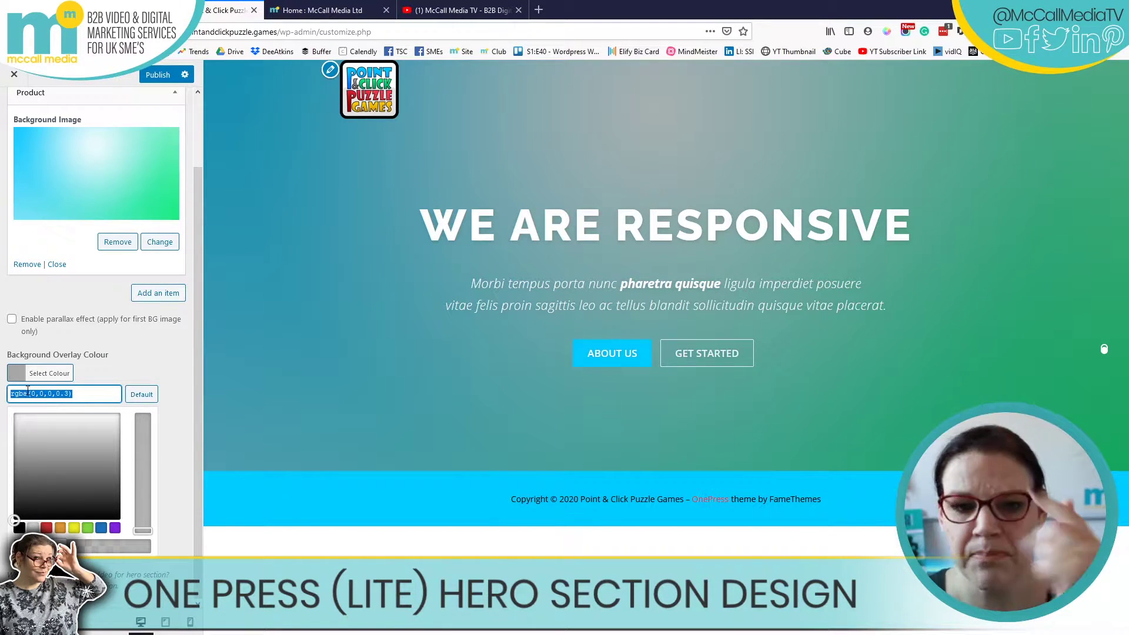
{"action": "left_click", "coordinate": [58, 393]}
{"action": "left_click_drag", "start_coordinate": [55, 394], "coordinate": [66, 393]}
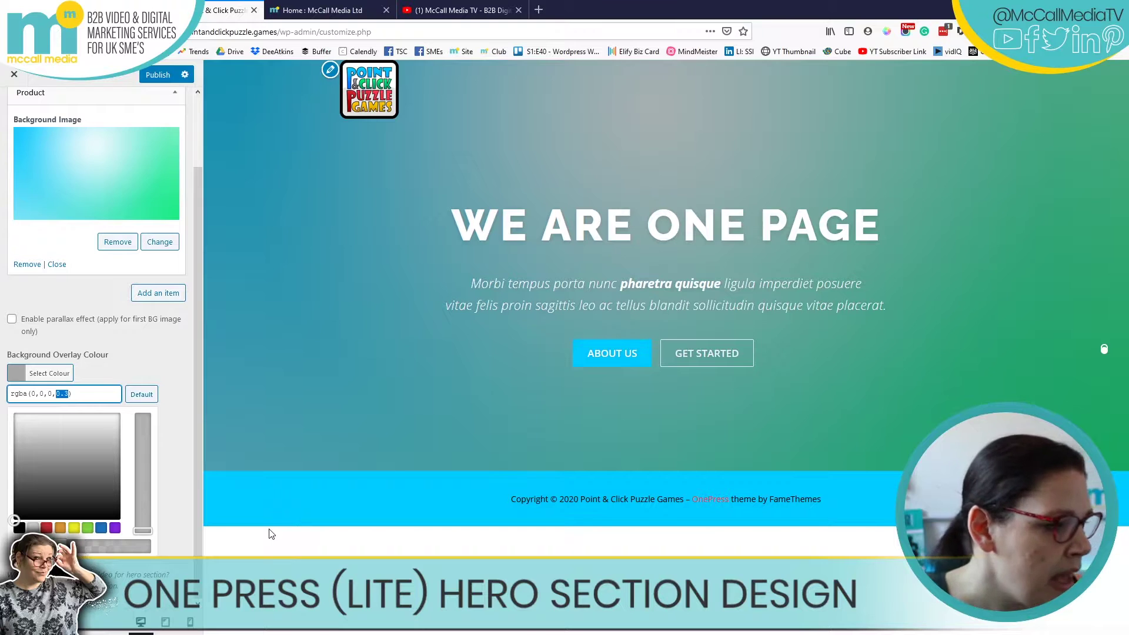
Try a solid black background overlay using the colour #000000
{"action": "key", "text": "ctrl+a"}
{"action": "key", "text": "ctrl+c"}
{"action": "type", "text": "#00000"}
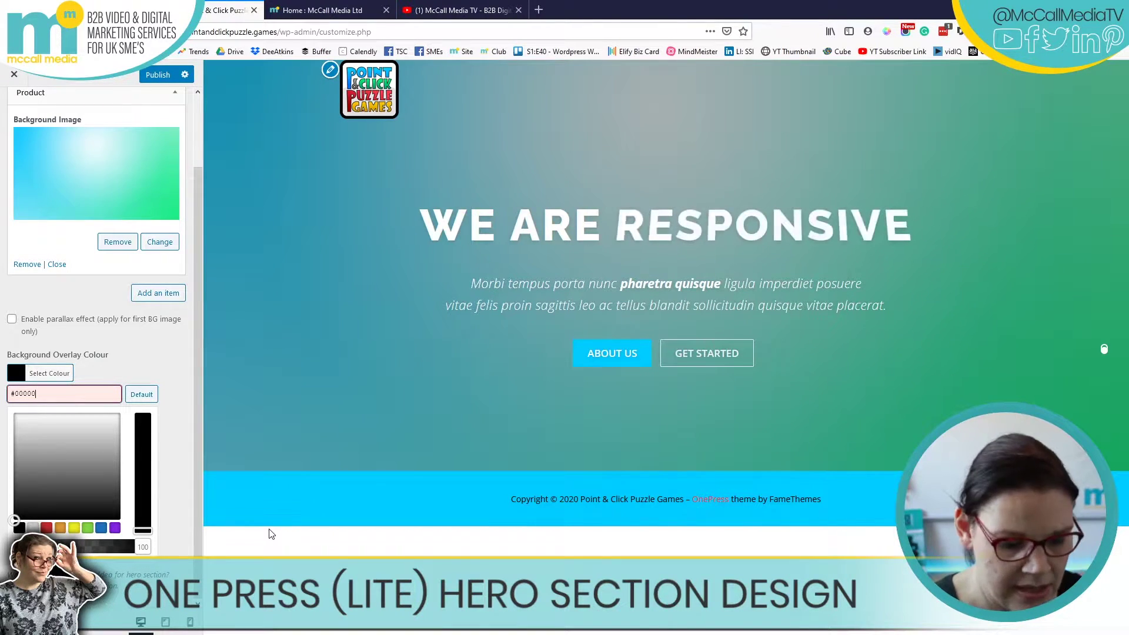
{"action": "key", "text": "ctrl+a"}
{"action": "key", "text": "BackSpace"}
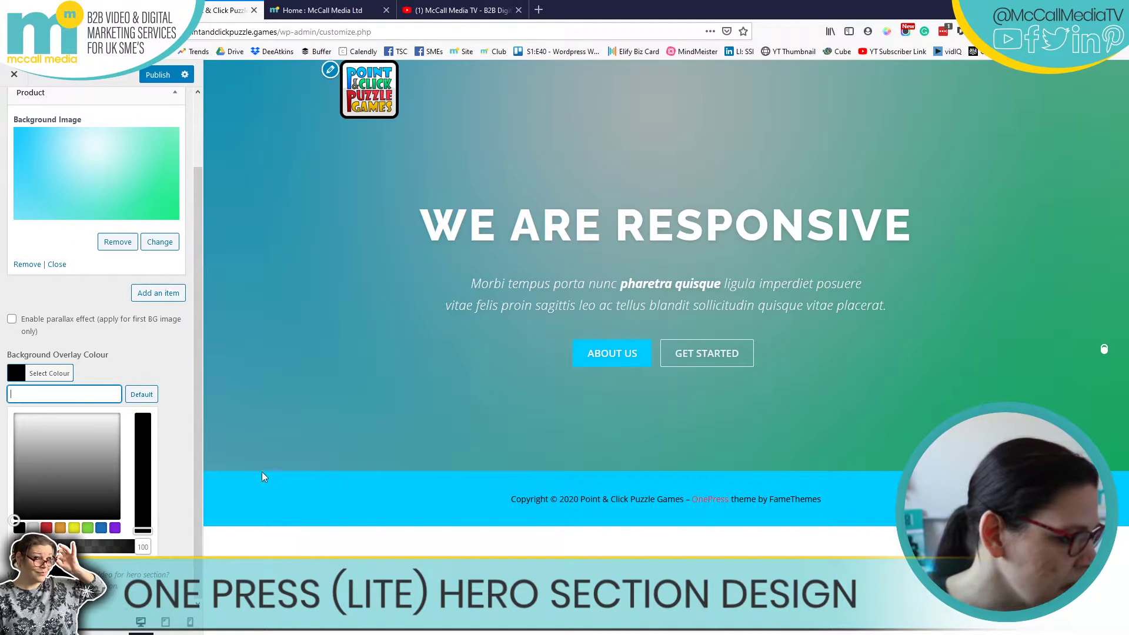
{"action": "key", "text": "ctrl+v"}
{"action": "key", "text": "BackSpace"}
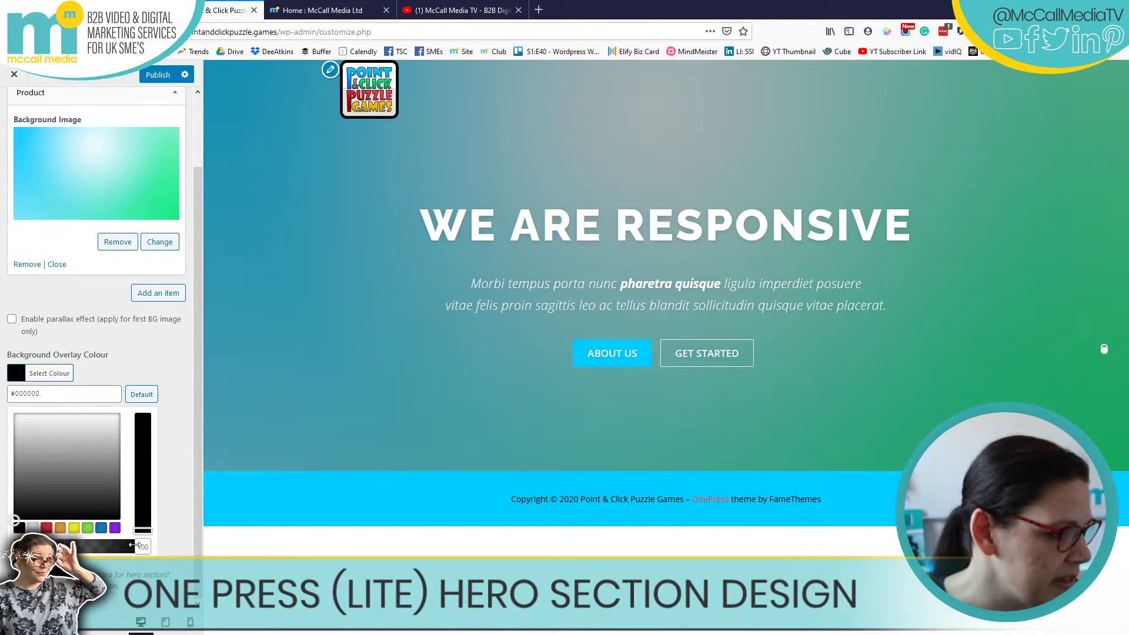
{"action": "type", "text": "25"}
{"action": "left_click", "coordinate": [77, 571]}
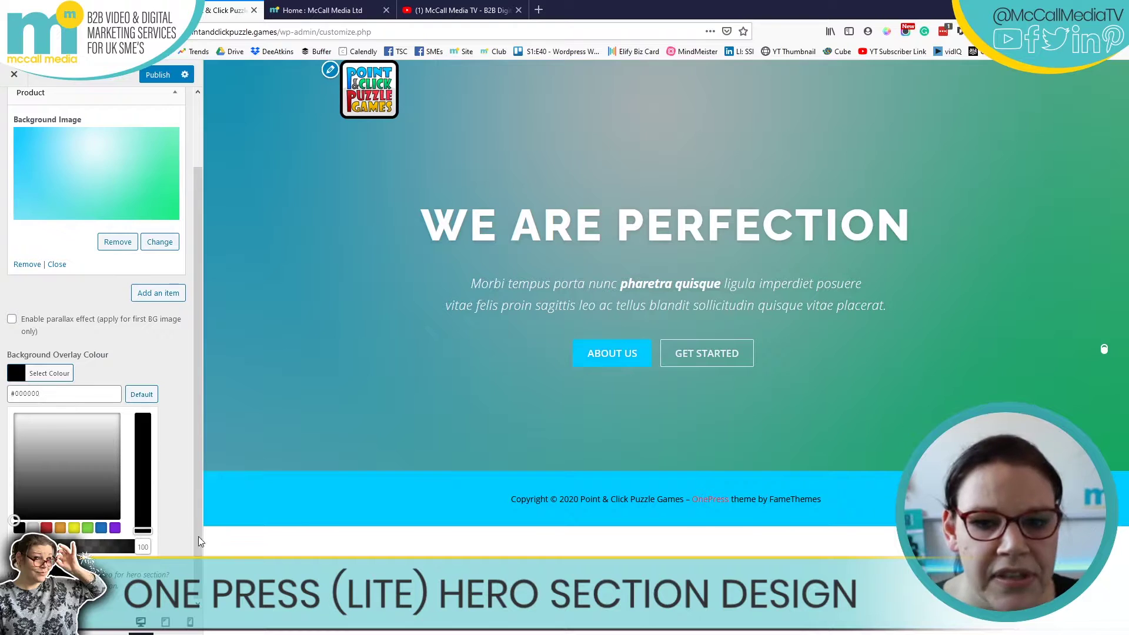
{"action": "scroll", "coordinate": [77, 572], "scroll_direction": "down", "scroll_amount": 2}
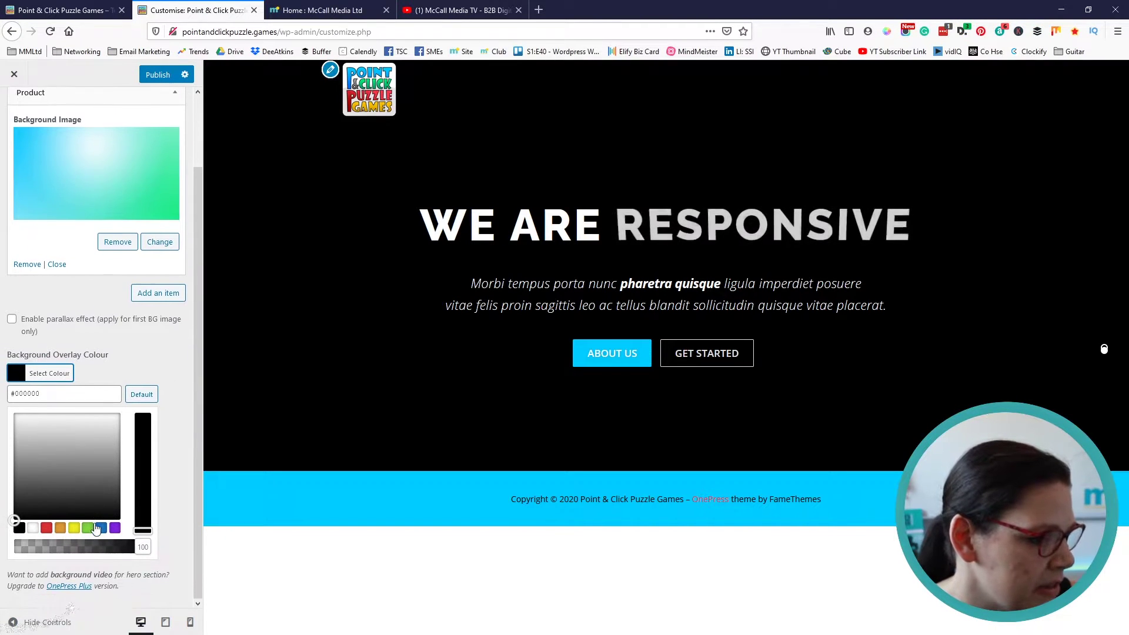
Try the black overlay at 0 opacity, and a light grey overlay of rgba(181,181,181,0.59)
{"action": "triple_click", "coordinate": [44, 392]}
{"action": "left_click_drag", "start_coordinate": [85, 551], "coordinate": [16, 544]}
{"action": "scroll", "coordinate": [151, 541], "scroll_direction": "up", "scroll_amount": 2}
{"action": "scroll", "coordinate": [151, 524], "scroll_direction": "down", "scroll_amount": 2}
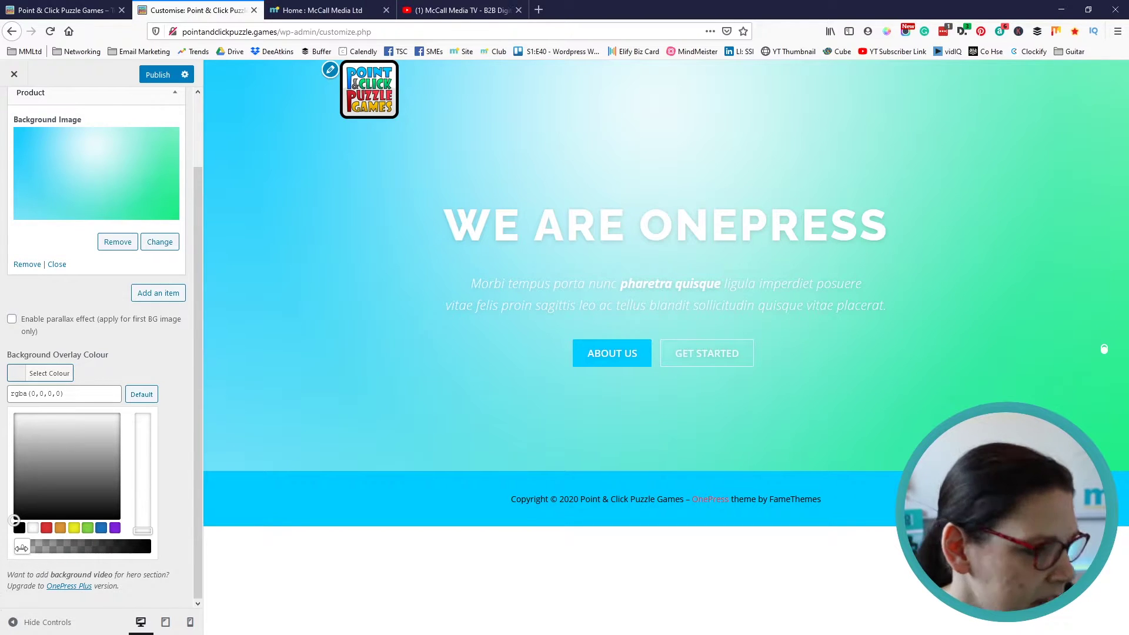
{"action": "left_click_drag", "start_coordinate": [21, 548], "coordinate": [91, 546]}
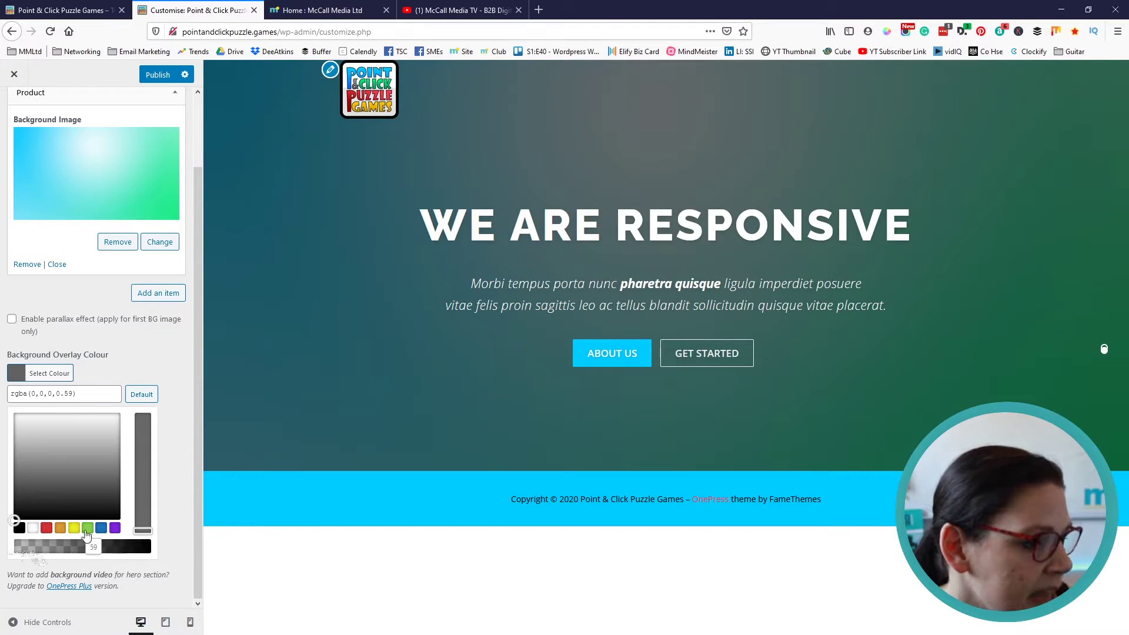
{"action": "left_click_drag", "start_coordinate": [14, 520], "coordinate": [83, 444]}
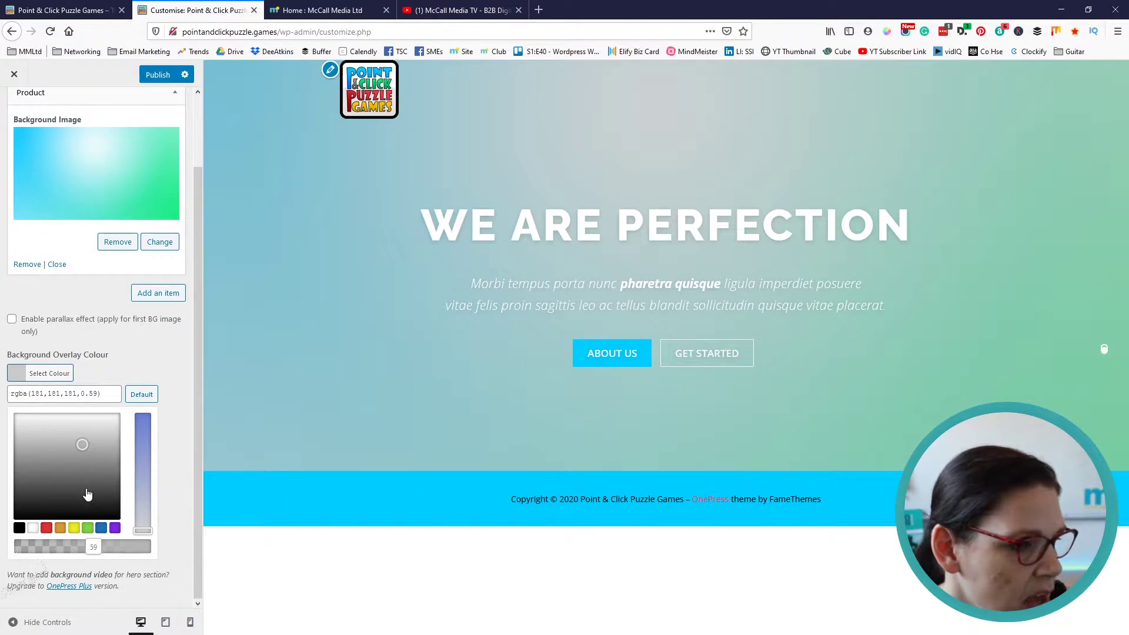
Try a red background overlay at 0 opacity and shift its colour to dark green
{"action": "left_click", "coordinate": [46, 528]}
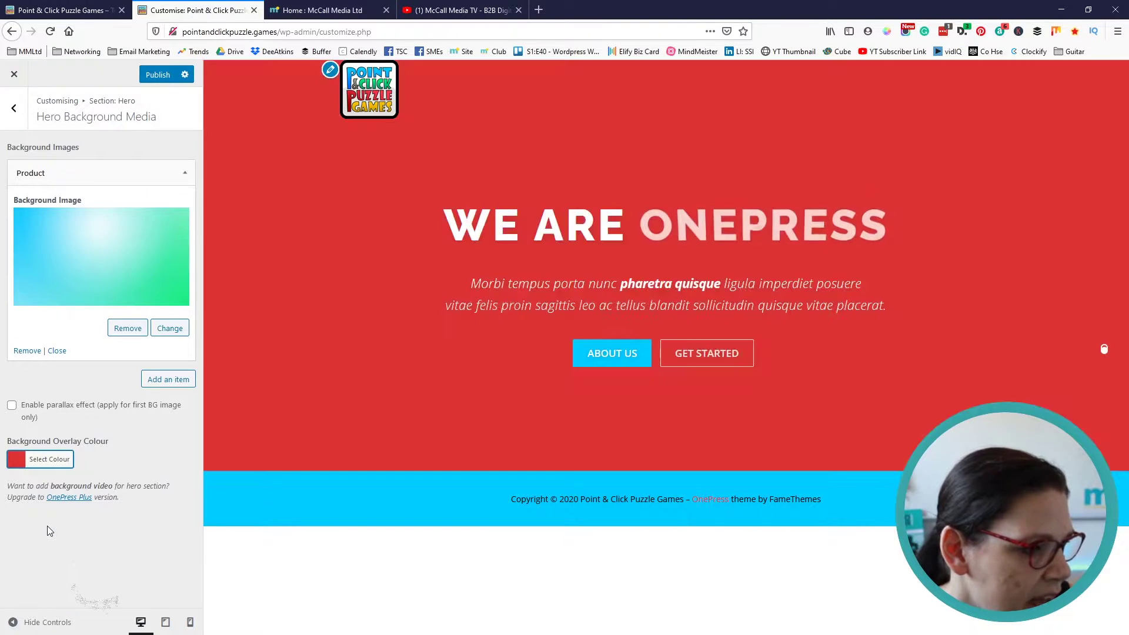
{"action": "left_click", "coordinate": [51, 473]}
{"action": "scroll", "coordinate": [86, 514], "scroll_direction": "down", "scroll_amount": 2}
{"action": "left_click_drag", "start_coordinate": [109, 540], "coordinate": [32, 535]}
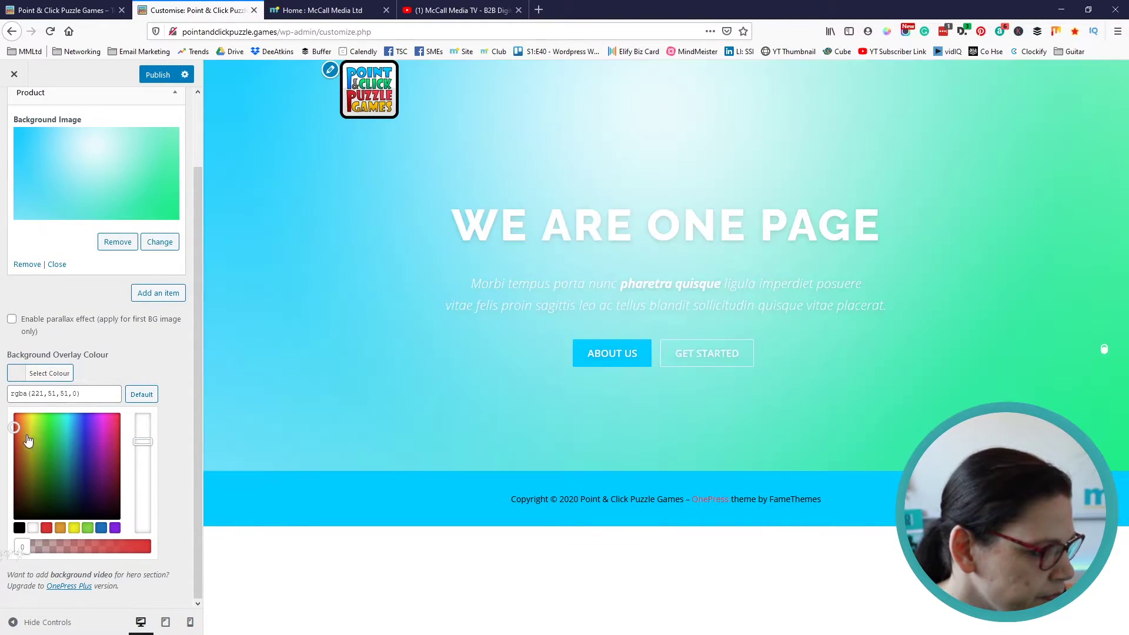
{"action": "left_click", "coordinate": [66, 482]}
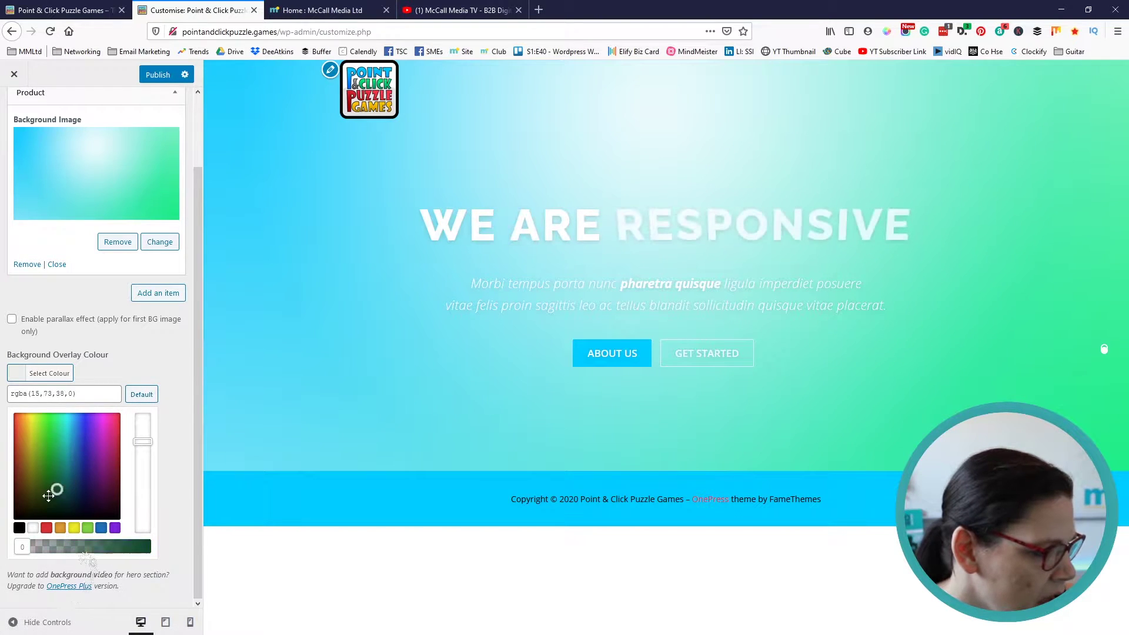
Set the background overlay colour to white with 0 opacity, rgba(255,255,255,0)
{"action": "key", "text": "Escape"}
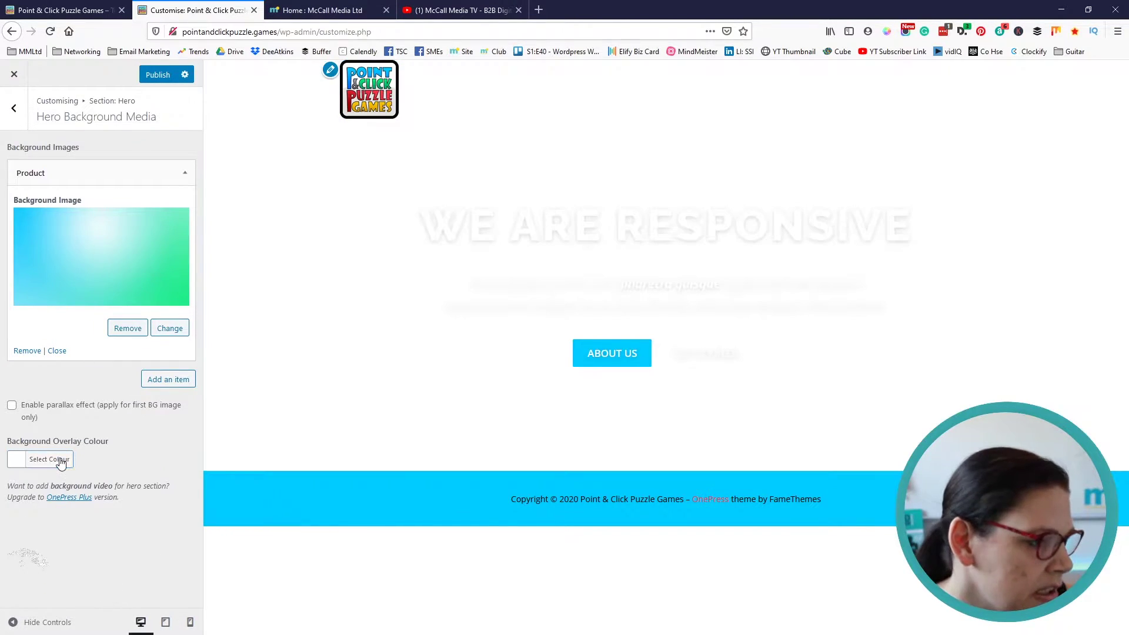
{"action": "left_click", "coordinate": [50, 459]}
{"action": "scroll", "coordinate": [118, 529], "scroll_direction": "down", "scroll_amount": 2}
{"action": "left_click_drag", "start_coordinate": [142, 547], "coordinate": [17, 547]}
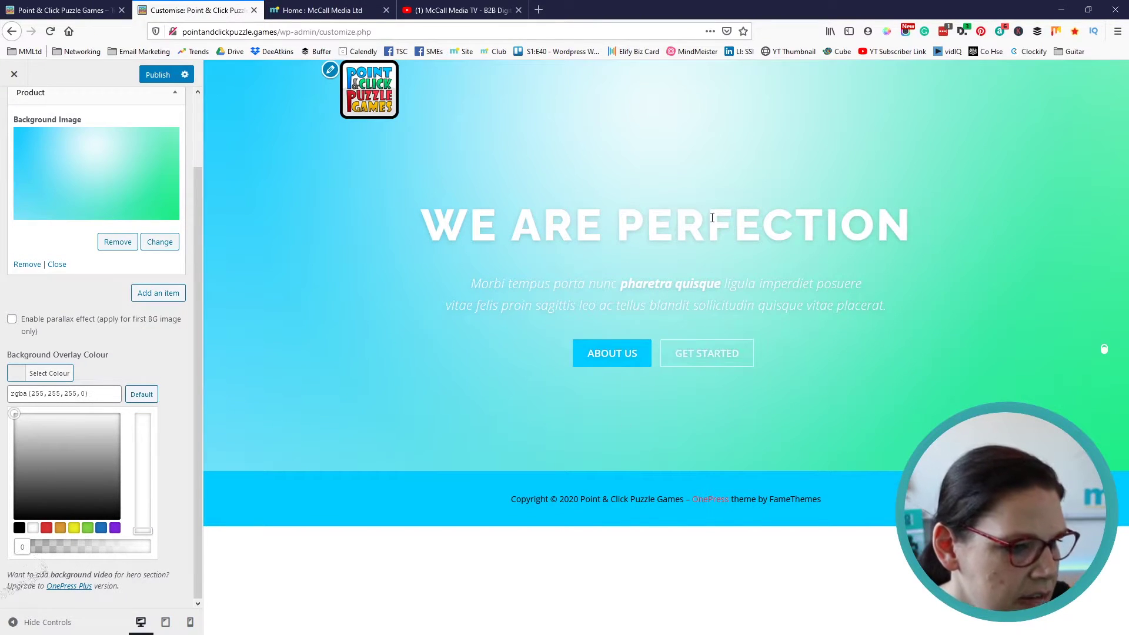
Check the white hero heading against the new background and publish the Hero Background Media changes
{"action": "left_click_drag", "start_coordinate": [903, 227], "coordinate": [421, 213]}
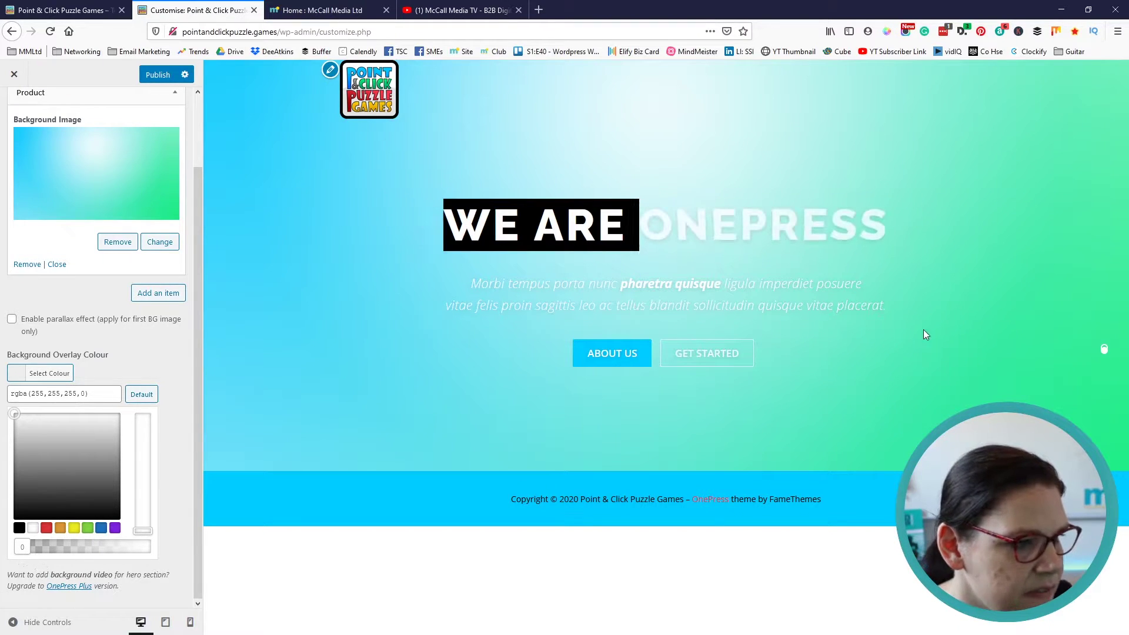
{"action": "scroll", "coordinate": [147, 235], "scroll_direction": "up", "scroll_amount": 3}
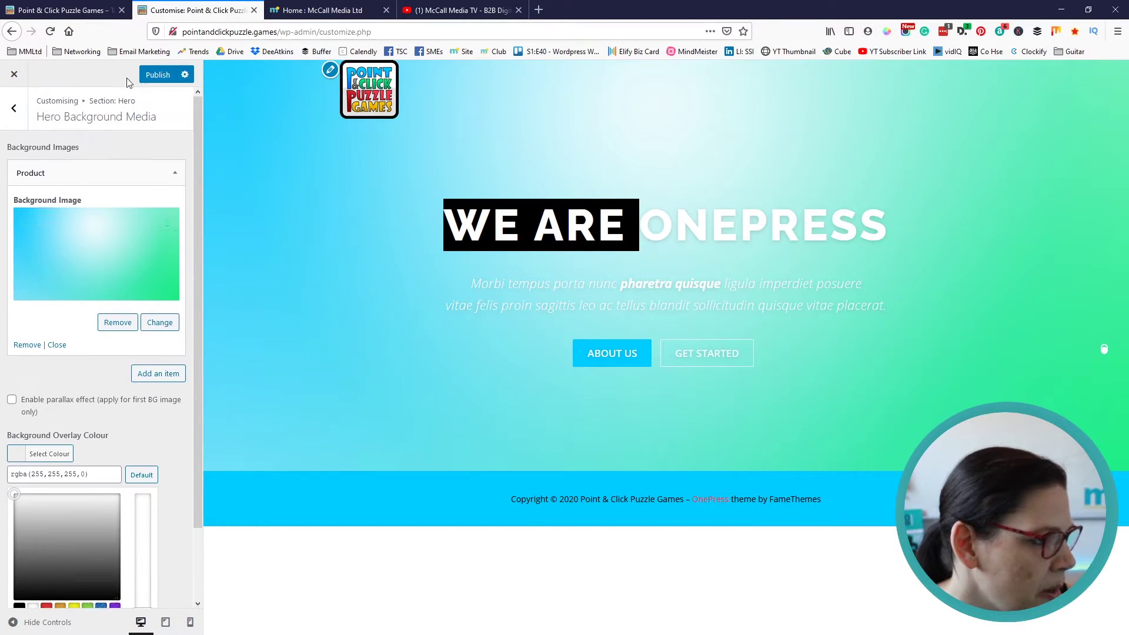
{"action": "left_click", "coordinate": [154, 73]}
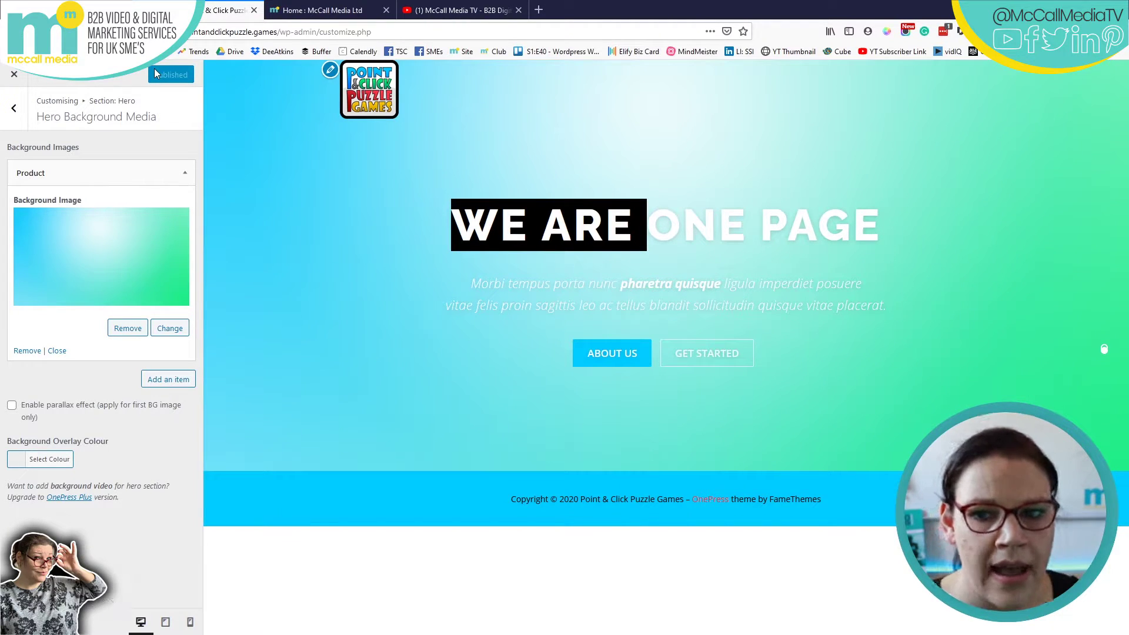
Collapse the background image item, leave Hero Background Media, and open the Hero Content Layout settings
{"action": "left_click", "coordinate": [174, 176]}
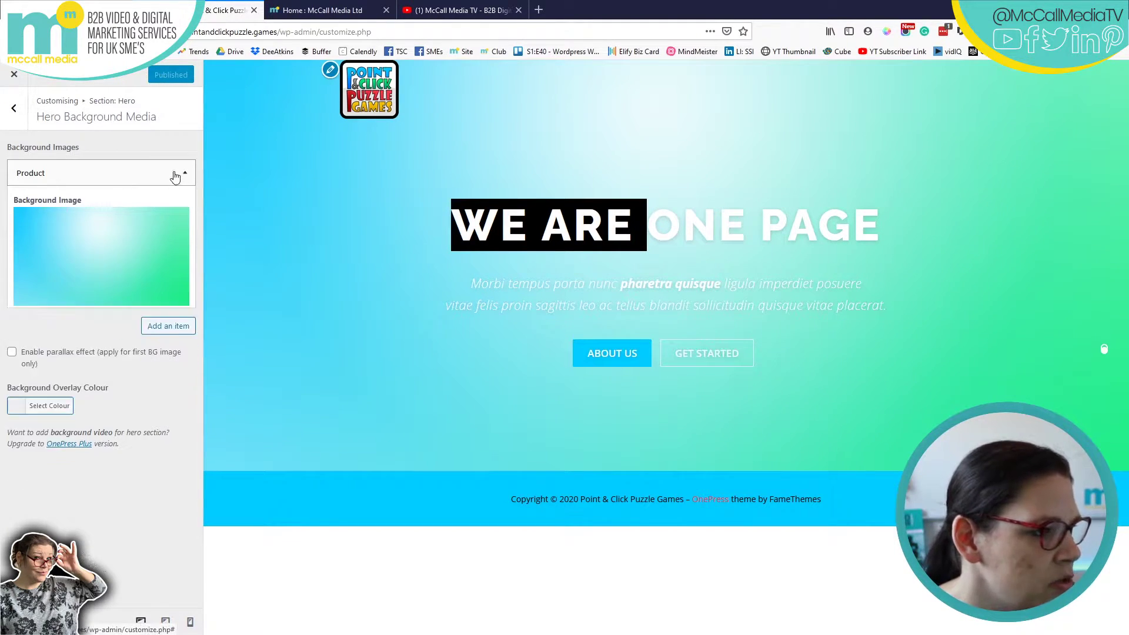
{"action": "left_click", "coordinate": [18, 108]}
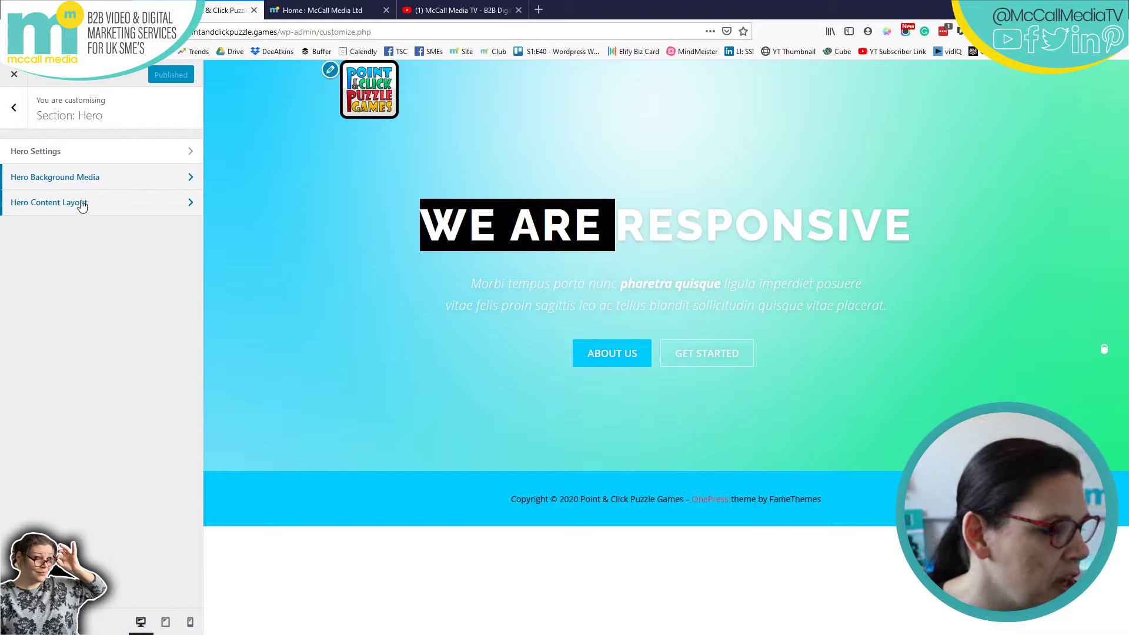
{"action": "left_click", "coordinate": [82, 203]}
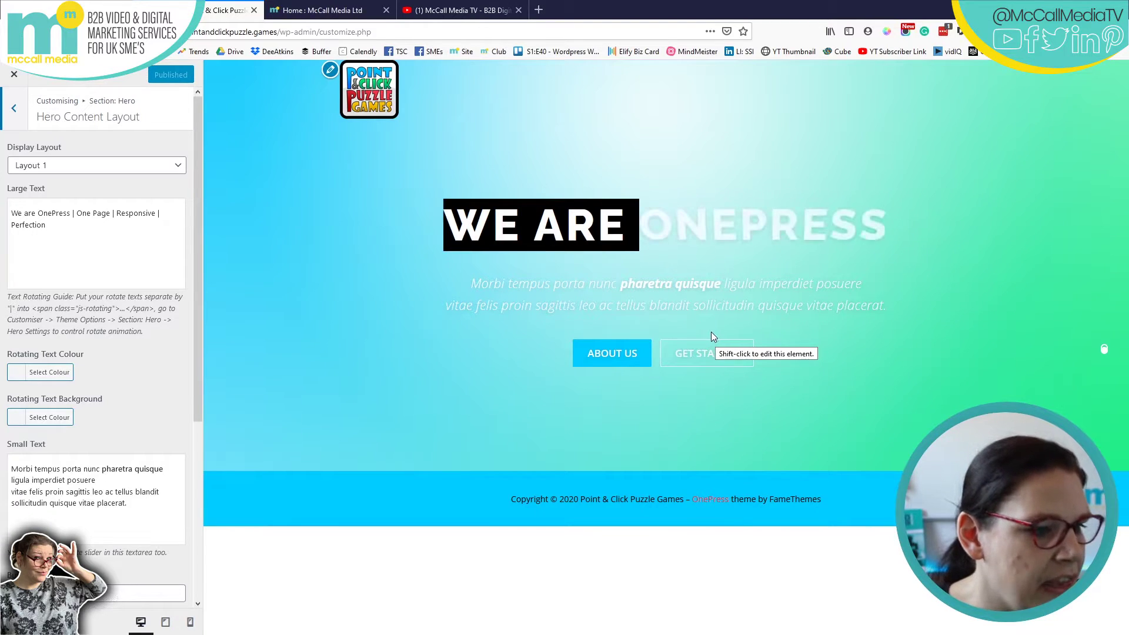
Examine the Large Text markup, including the js-rotating span tags and the rotating words separated by pipes
{"action": "left_click_drag", "start_coordinate": [659, 215], "coordinate": [921, 230]}
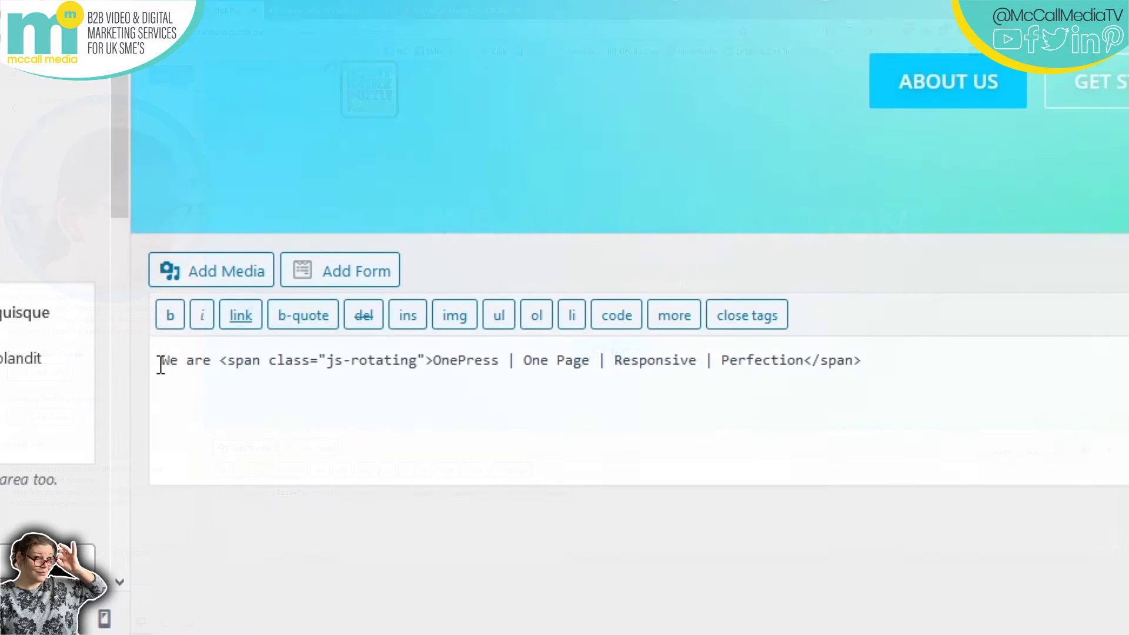
{"action": "left_click_drag", "start_coordinate": [218, 495], "coordinate": [251, 494]}
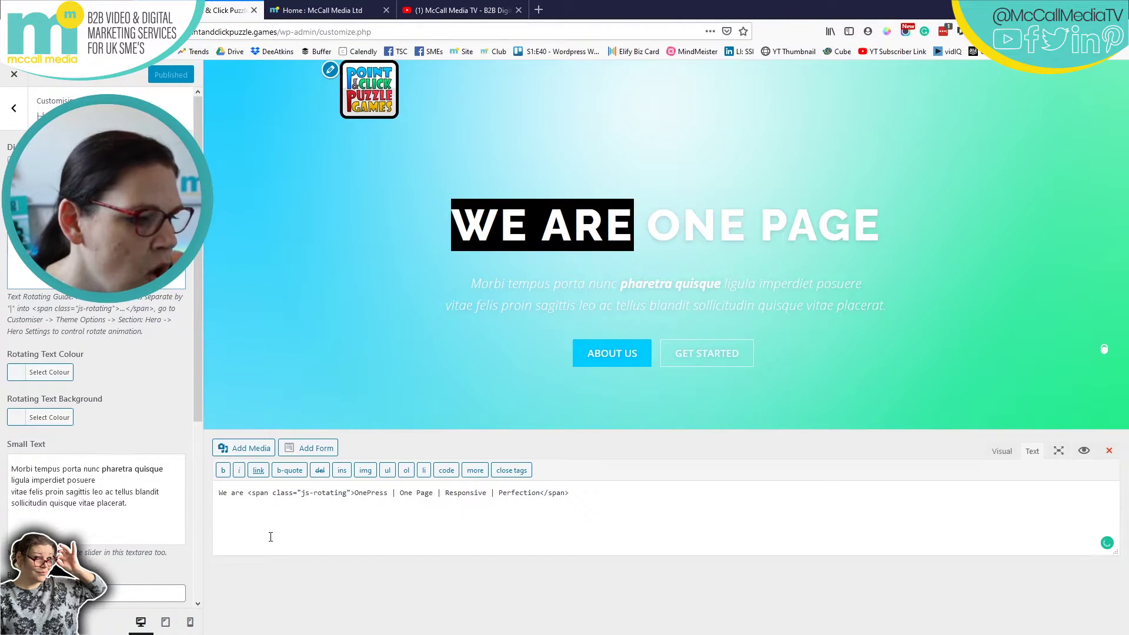
{"action": "left_click_drag", "start_coordinate": [248, 494], "coordinate": [354, 494]}
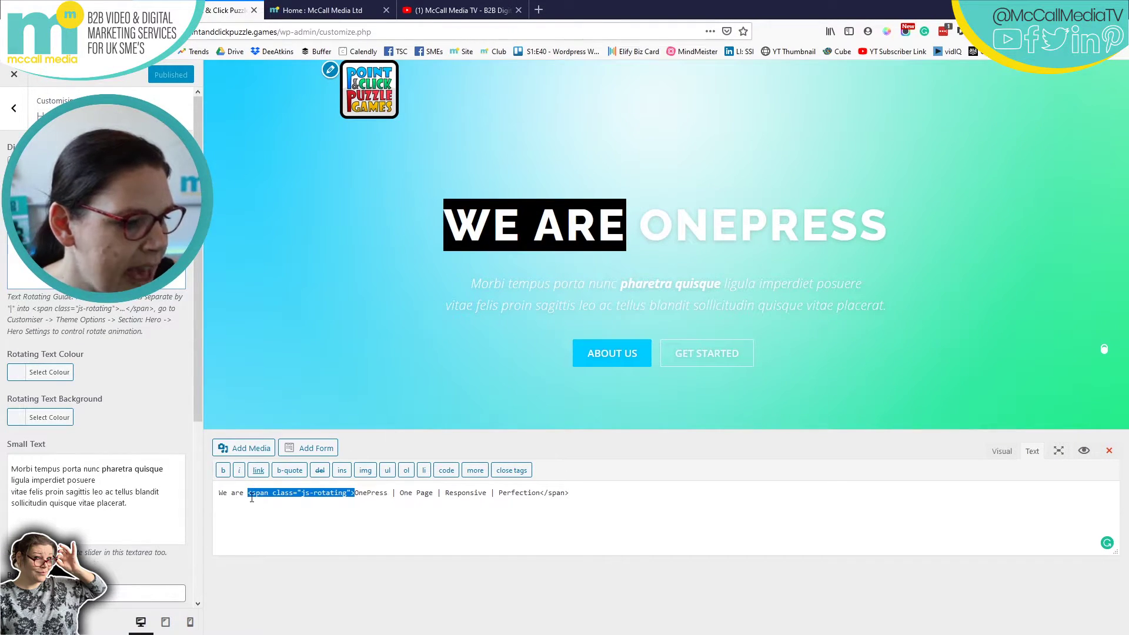
{"action": "left_click_drag", "start_coordinate": [574, 493], "coordinate": [539, 494]}
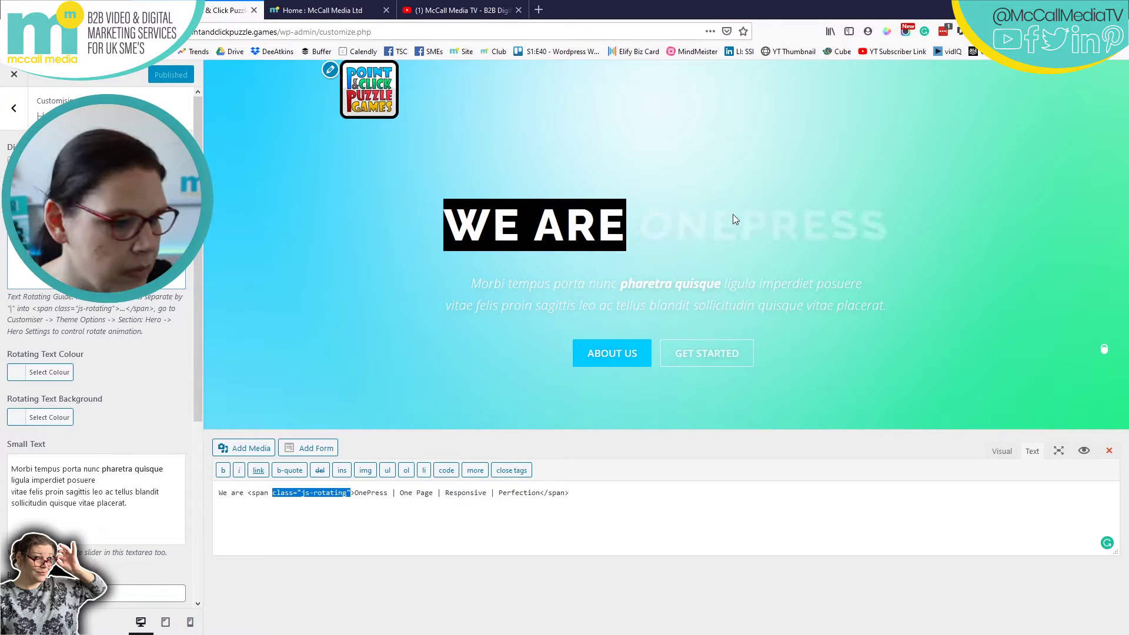
{"action": "left_click", "coordinate": [361, 494]}
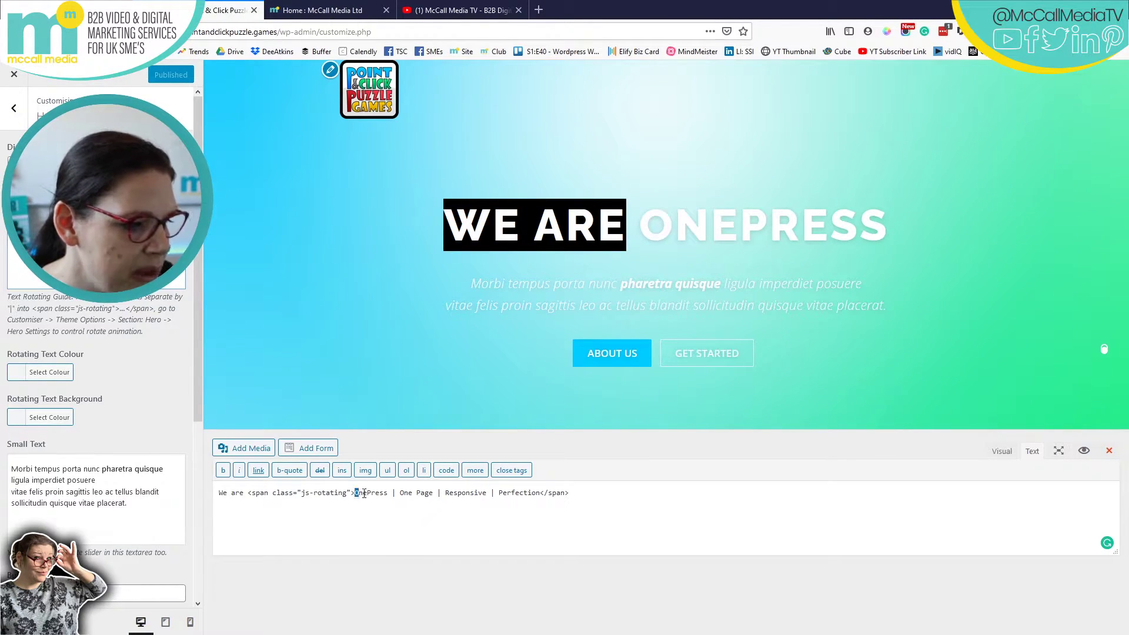
{"action": "left_click_drag", "start_coordinate": [361, 494], "coordinate": [468, 491]}
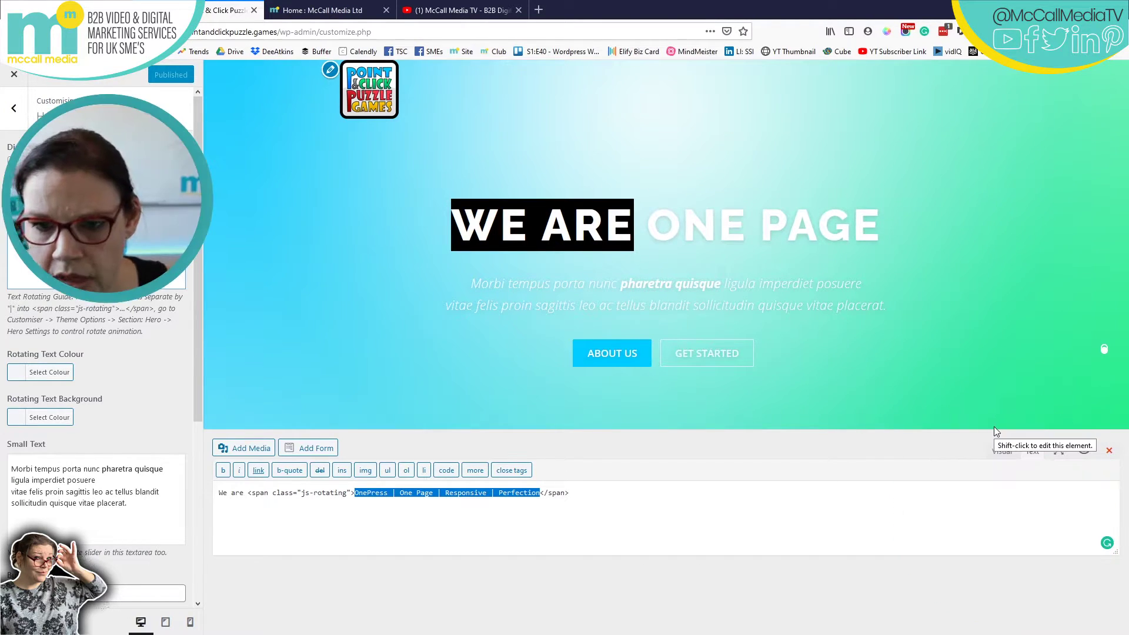
Show the Large Text in visual mode and replace the rotating words "OnePress" and "One Page" with two first names
{"action": "left_click", "coordinate": [1000, 454]}
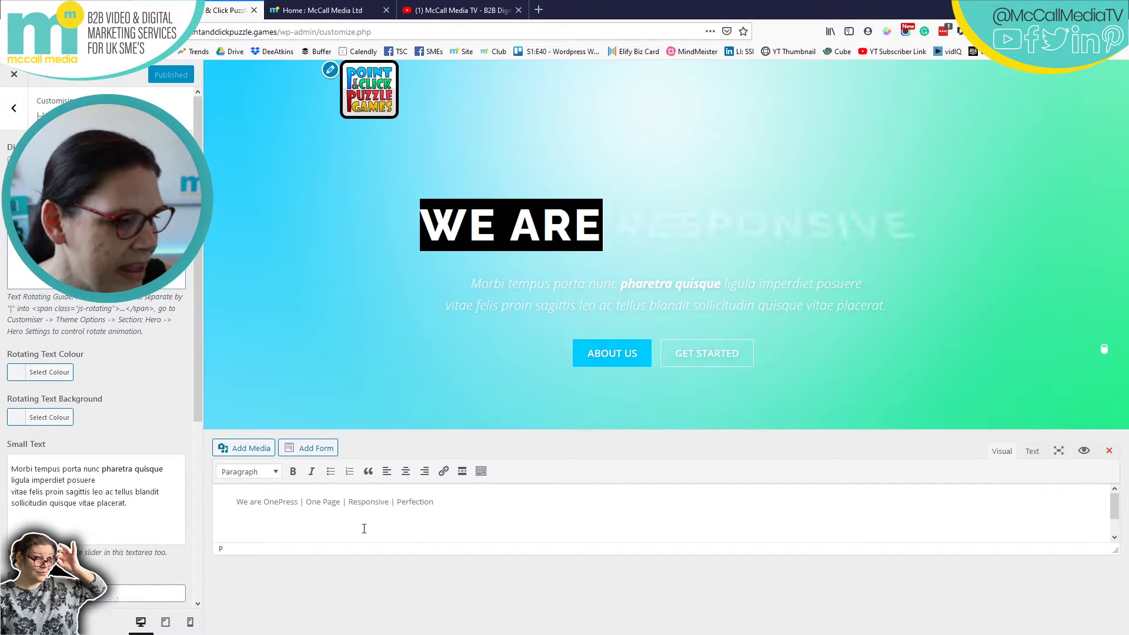
{"action": "left_click_drag", "start_coordinate": [264, 503], "coordinate": [297, 499]}
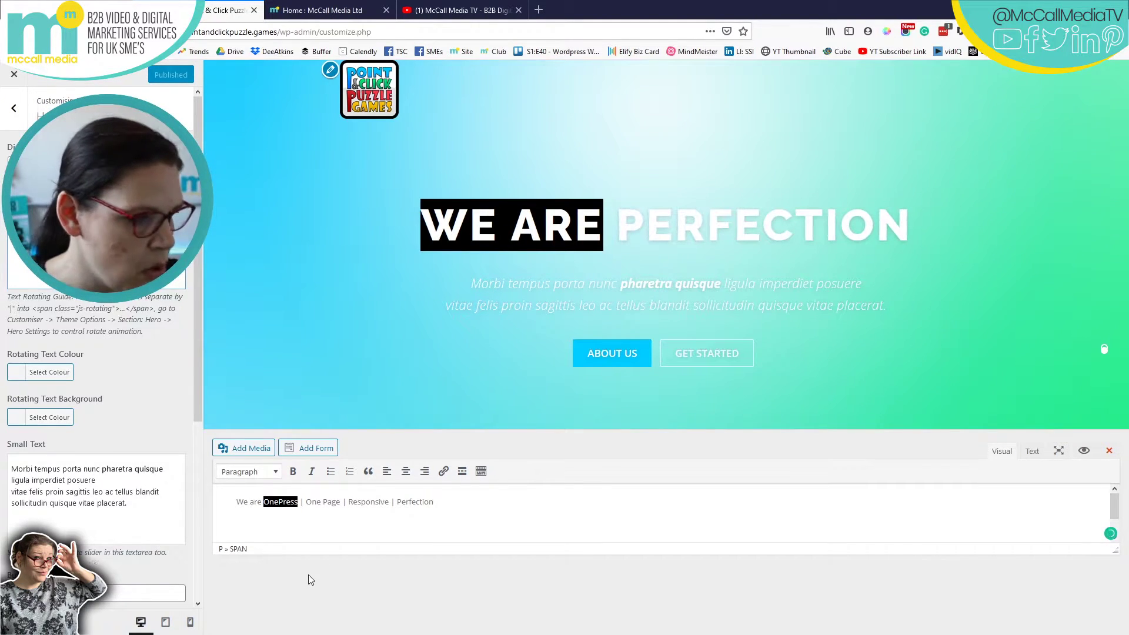
{"action": "type", "text": "Angela"}
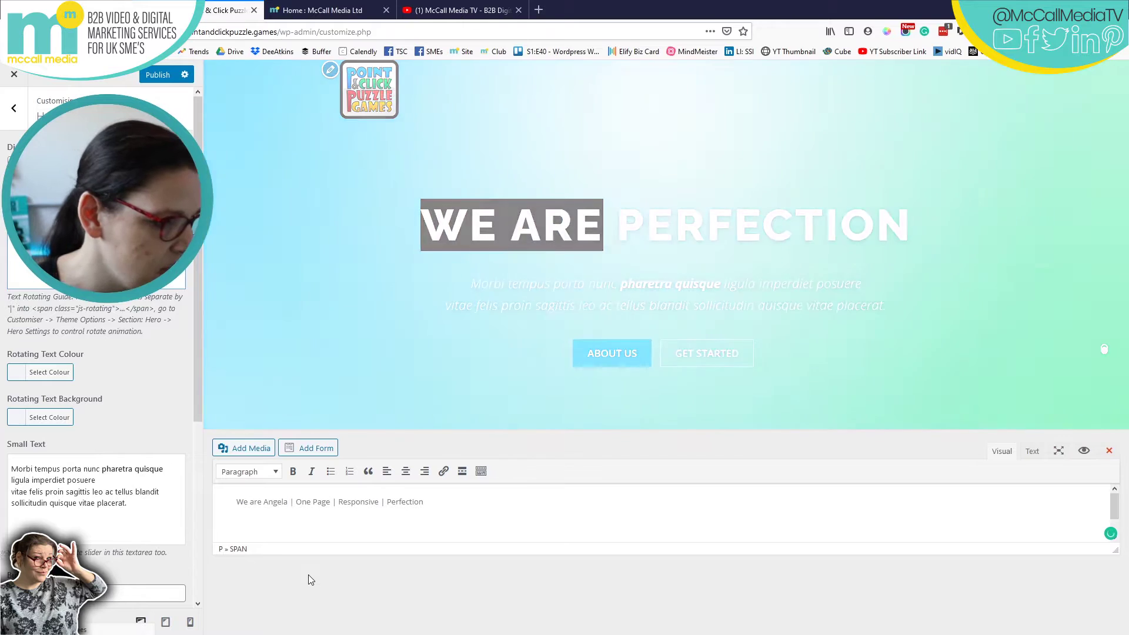
{"action": "left_click_drag", "start_coordinate": [296, 503], "coordinate": [320, 503]}
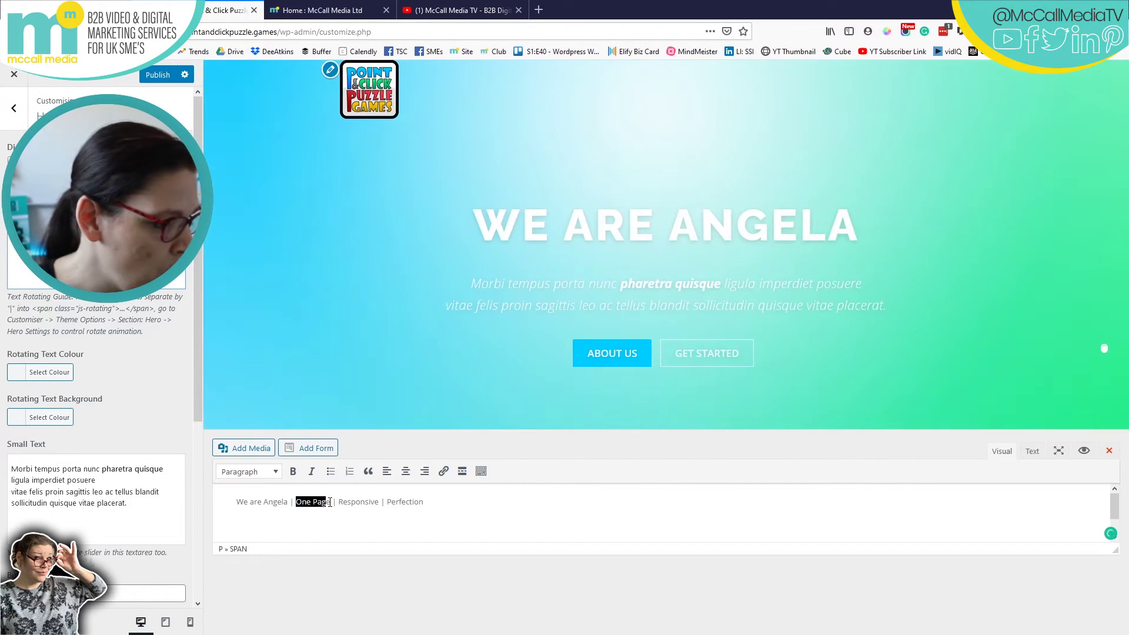
{"action": "type", "text": "Biob"}
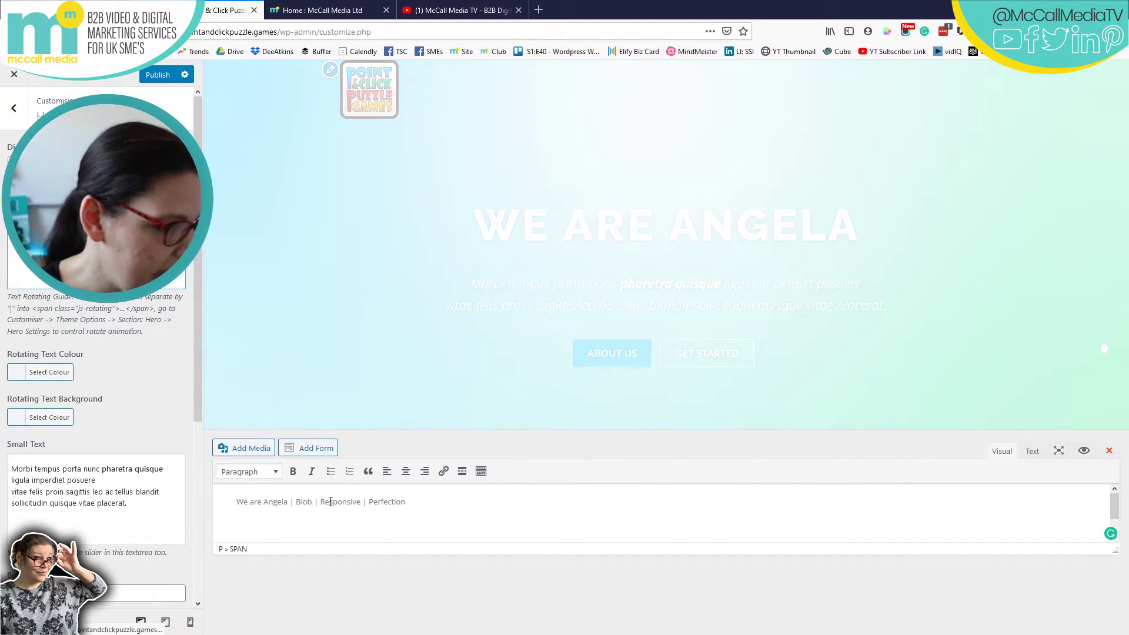
{"action": "key", "text": "BackSpace"}
{"action": "key", "text": "BackSpace"}
{"action": "key", "text": "BackSpace"}
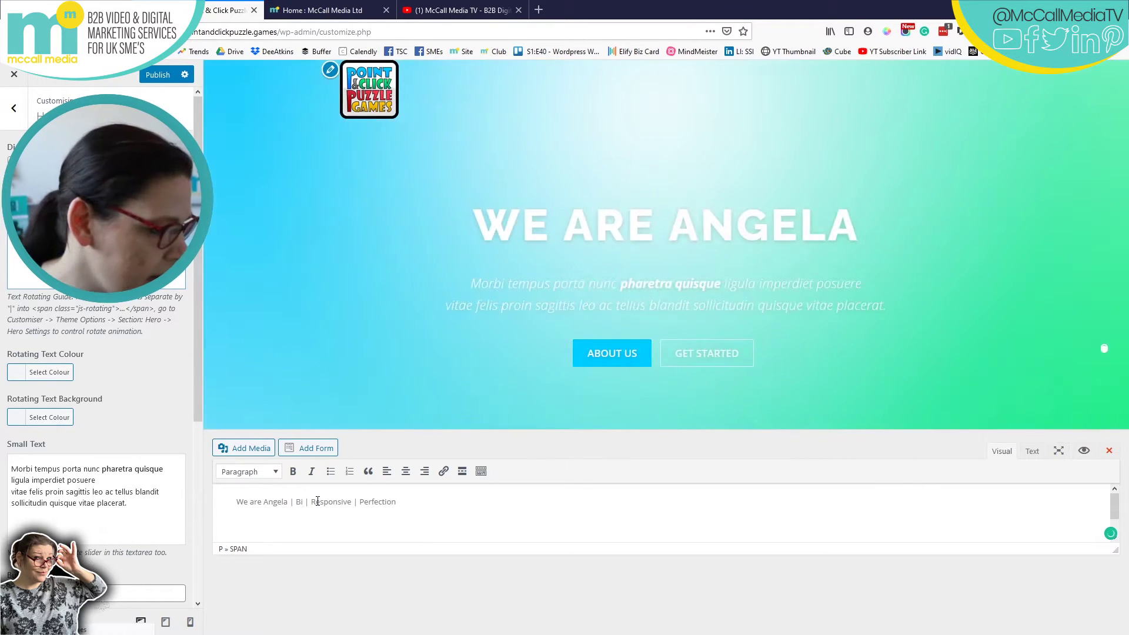
{"action": "type", "text": "ob"}
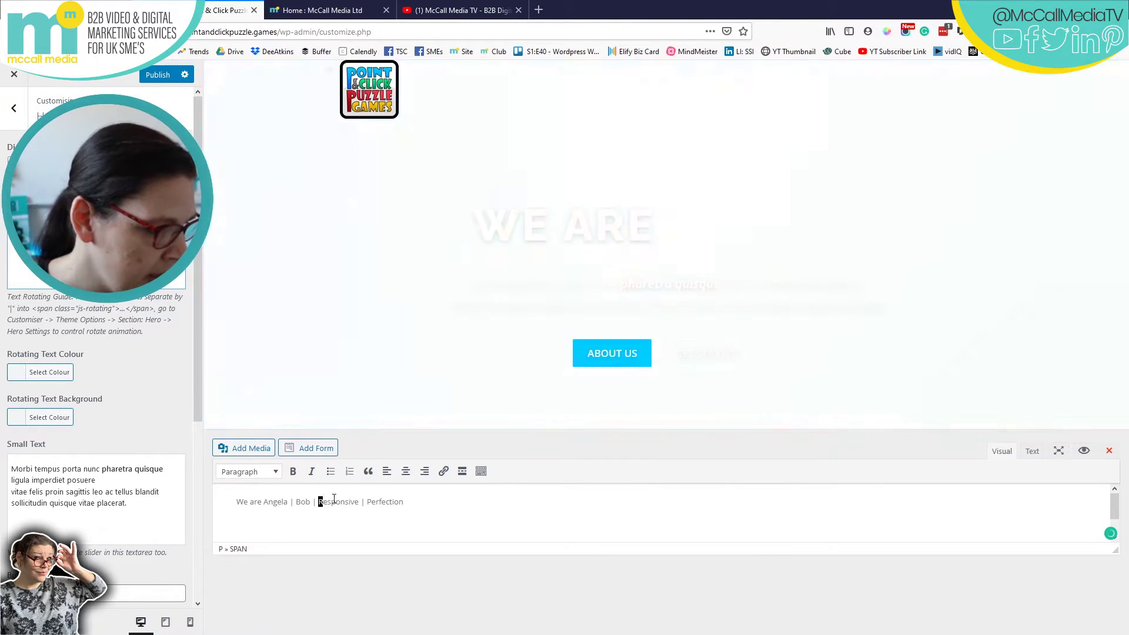
Replace the rotating words "Responsive" and "Perfection" in the Large Text with two more first names
{"action": "double_click", "coordinate": [337, 501]}
{"action": "type", "text": "Clare"}
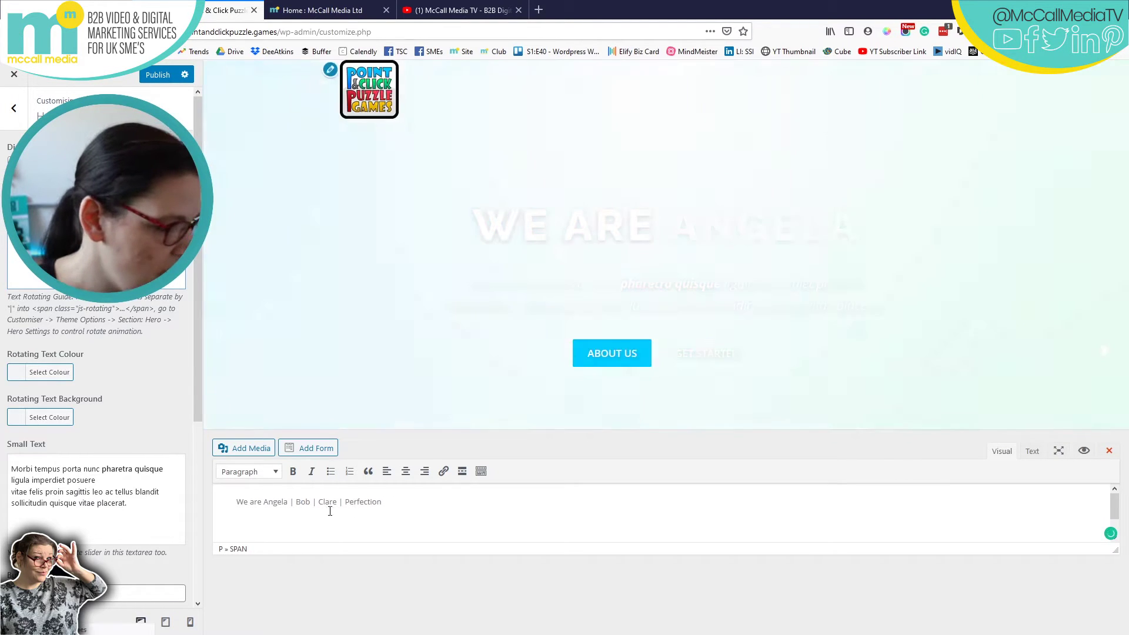
{"action": "double_click", "coordinate": [350, 502]}
{"action": "type", "text": "P"}
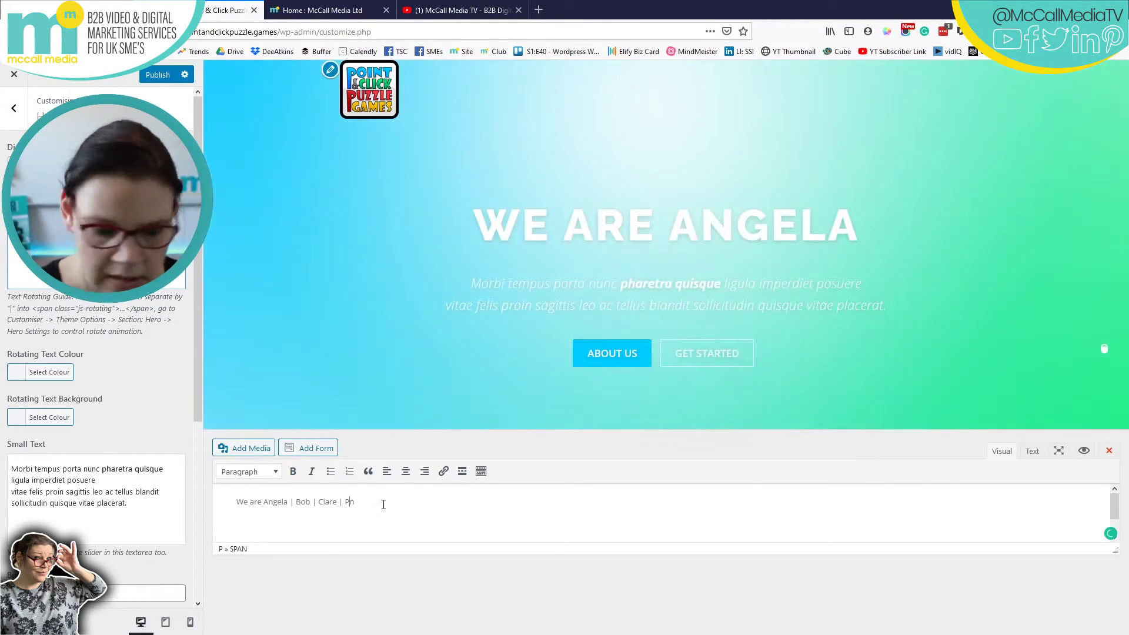
{"action": "key", "text": "BackSpace"}
{"action": "type", "text": "Tim"}
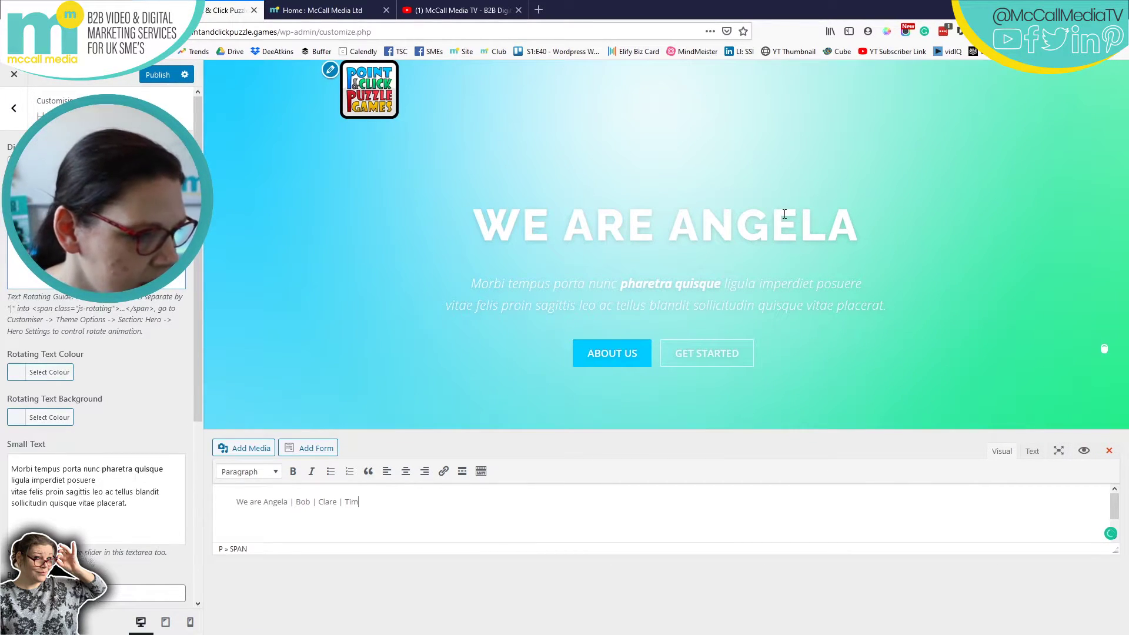
Set the rotating text colour to black and the rotating text background to yellow
{"action": "scroll", "coordinate": [79, 341], "scroll_direction": "down", "scroll_amount": 3}
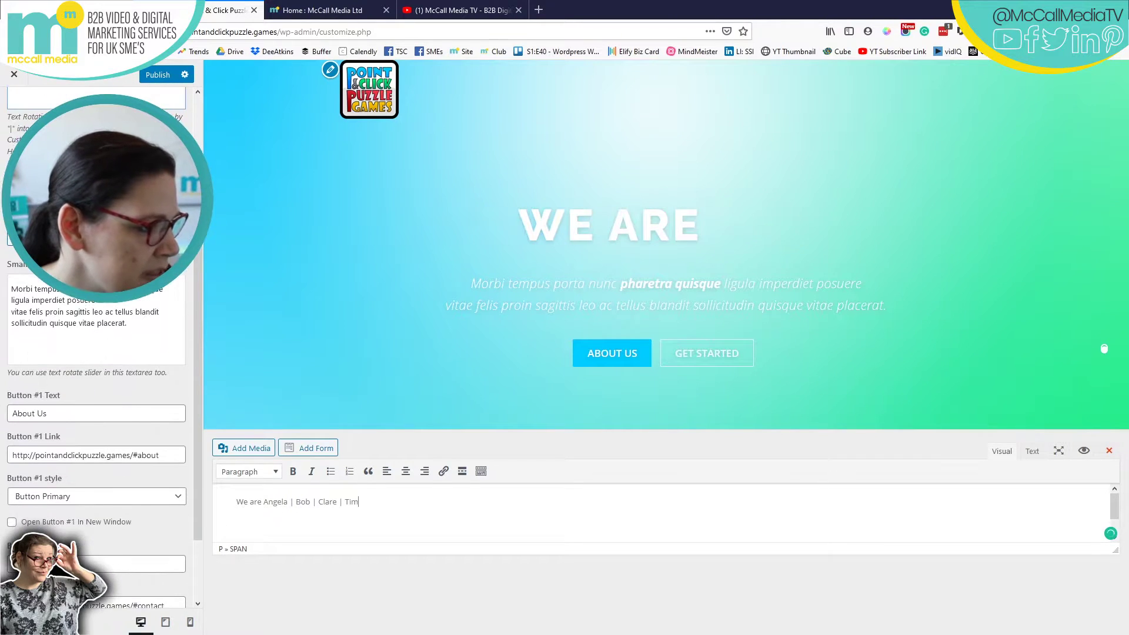
{"action": "scroll", "coordinate": [188, 371], "scroll_direction": "up", "scroll_amount": 2}
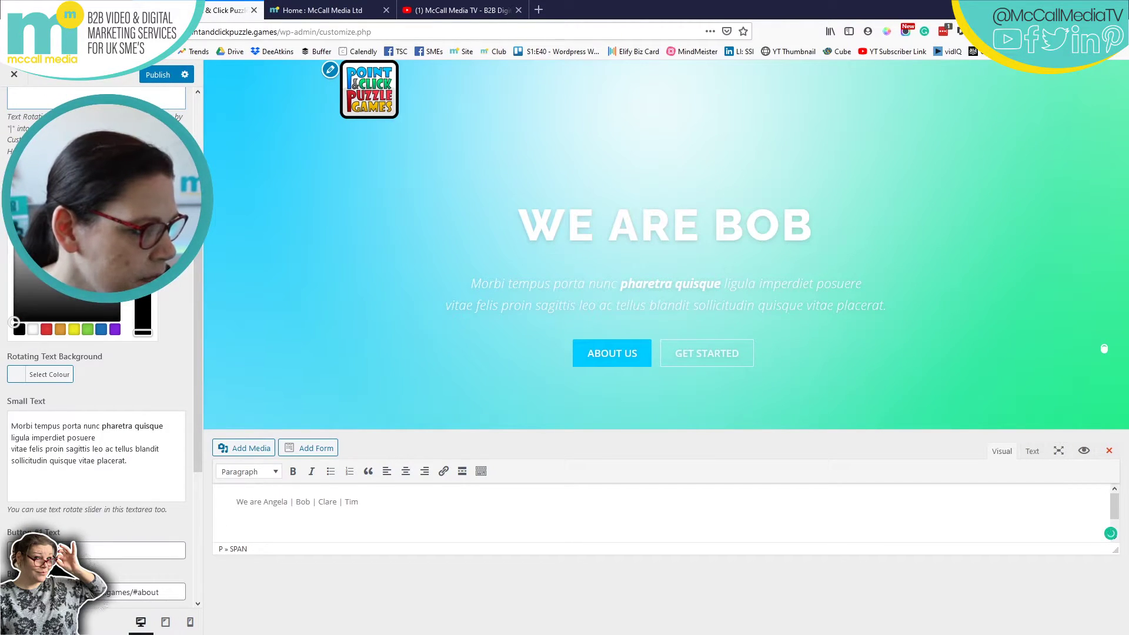
{"action": "scroll", "coordinate": [188, 371], "scroll_direction": "down", "scroll_amount": 2}
{"action": "left_click", "coordinate": [188, 372]}
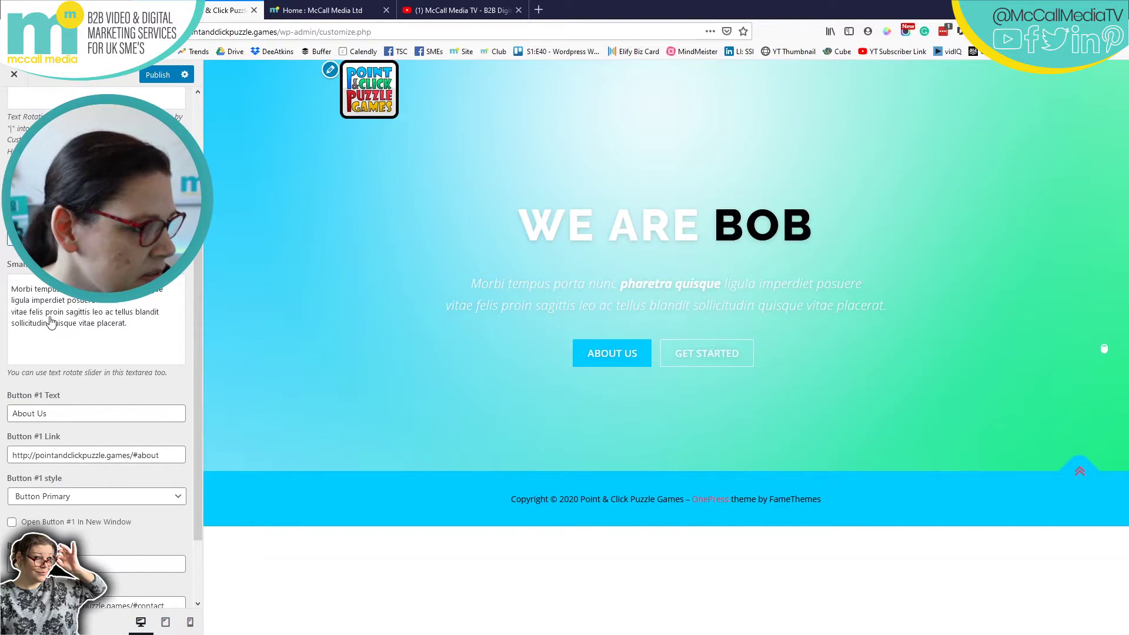
{"action": "scroll", "coordinate": [97, 353], "scroll_direction": "up", "scroll_amount": 2}
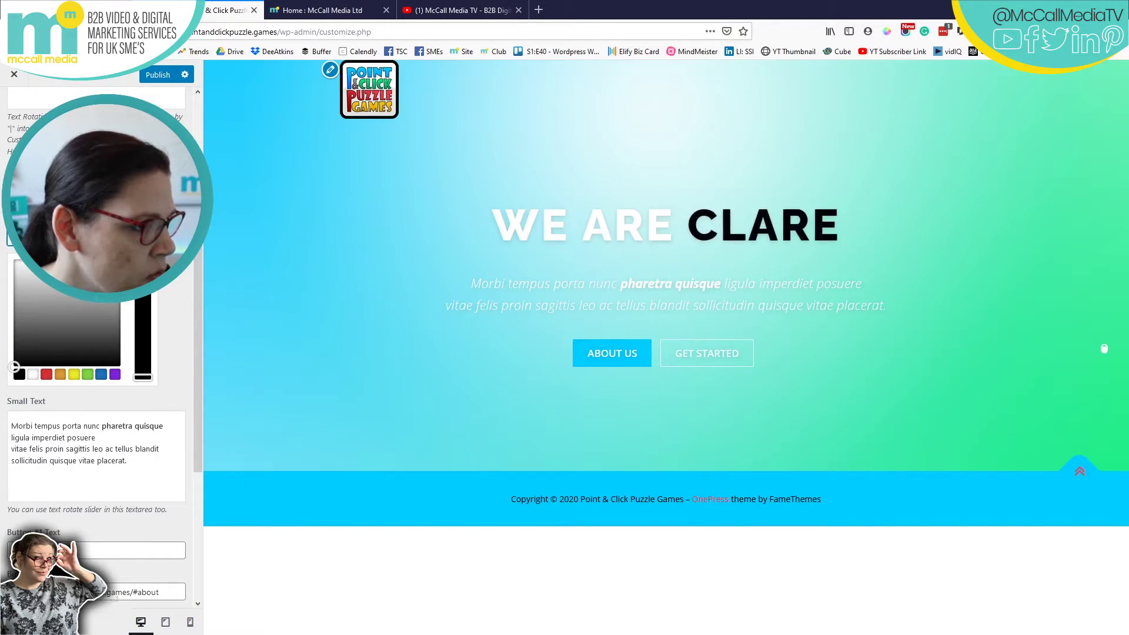
{"action": "left_click", "coordinate": [73, 374]}
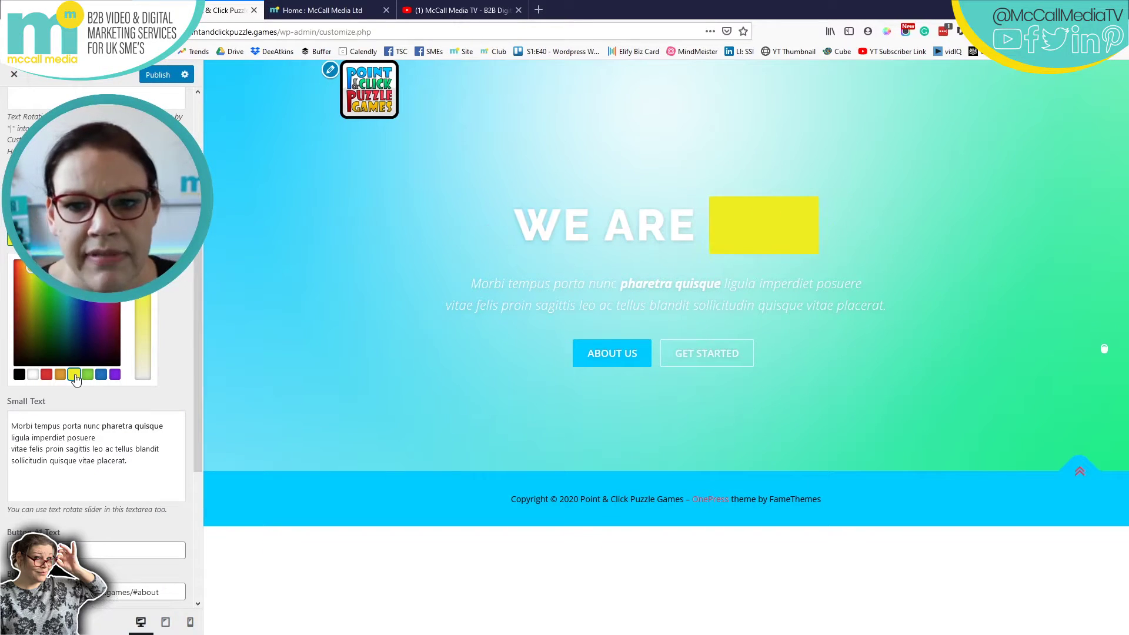
Replace the hero's Small Text with a sentence on teaching kids and adults to code and launch a 2D mobile app game using Lua and free tools
{"action": "scroll", "coordinate": [75, 380], "scroll_direction": "down", "scroll_amount": 3}
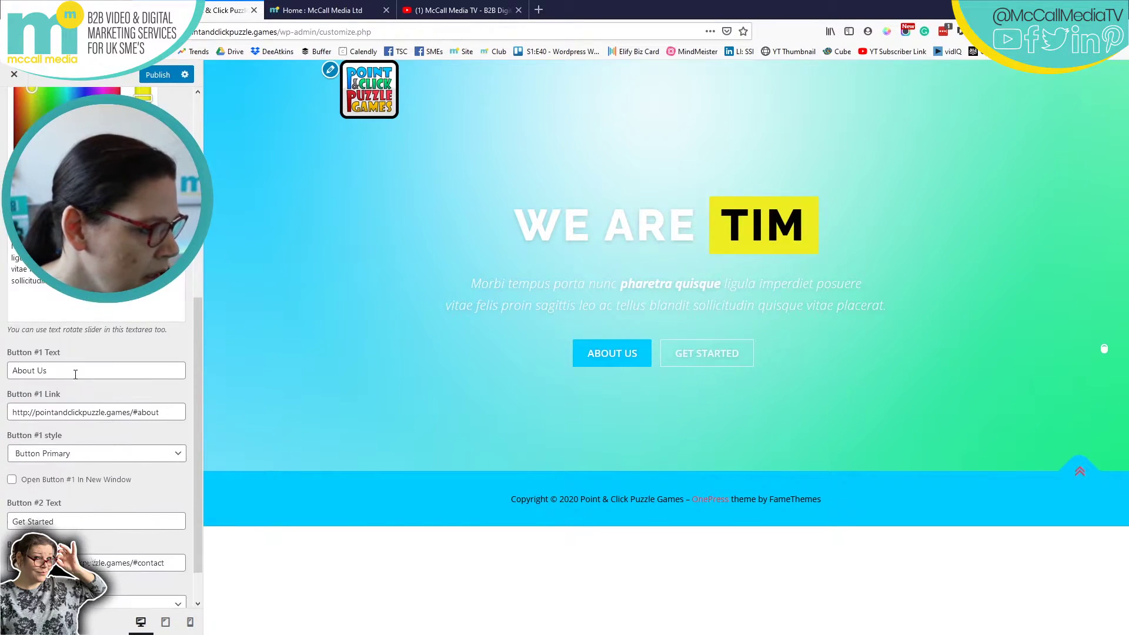
{"action": "left_click_drag", "start_coordinate": [470, 282], "coordinate": [891, 315]}
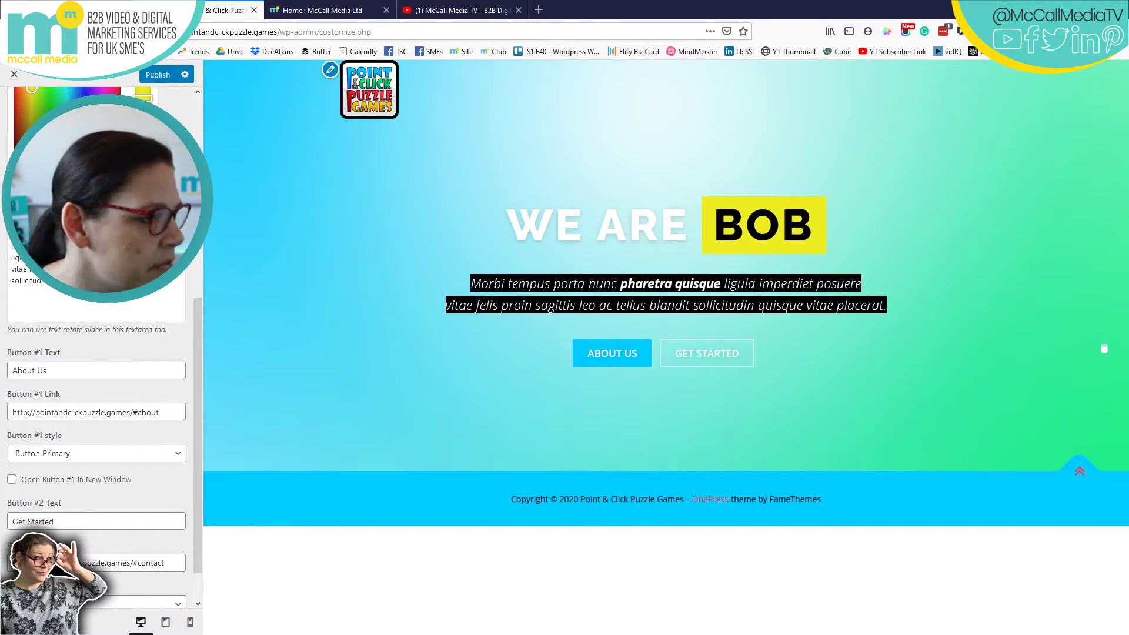
{"action": "left_click", "coordinate": [88, 270]}
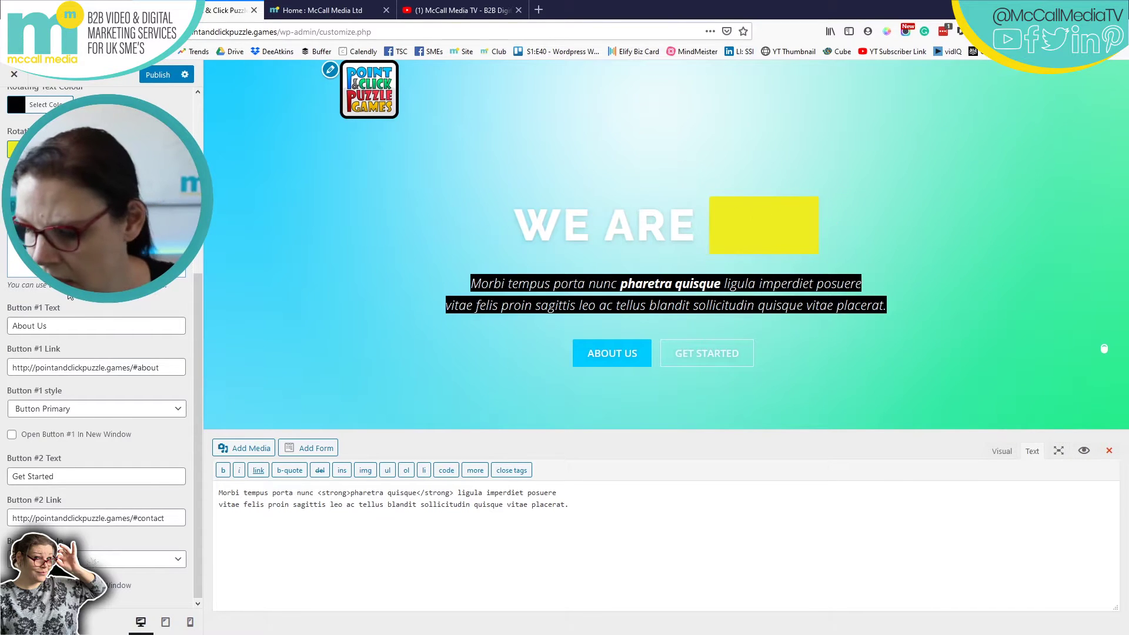
{"action": "scroll", "coordinate": [82, 226], "scroll_direction": "up", "scroll_amount": 5}
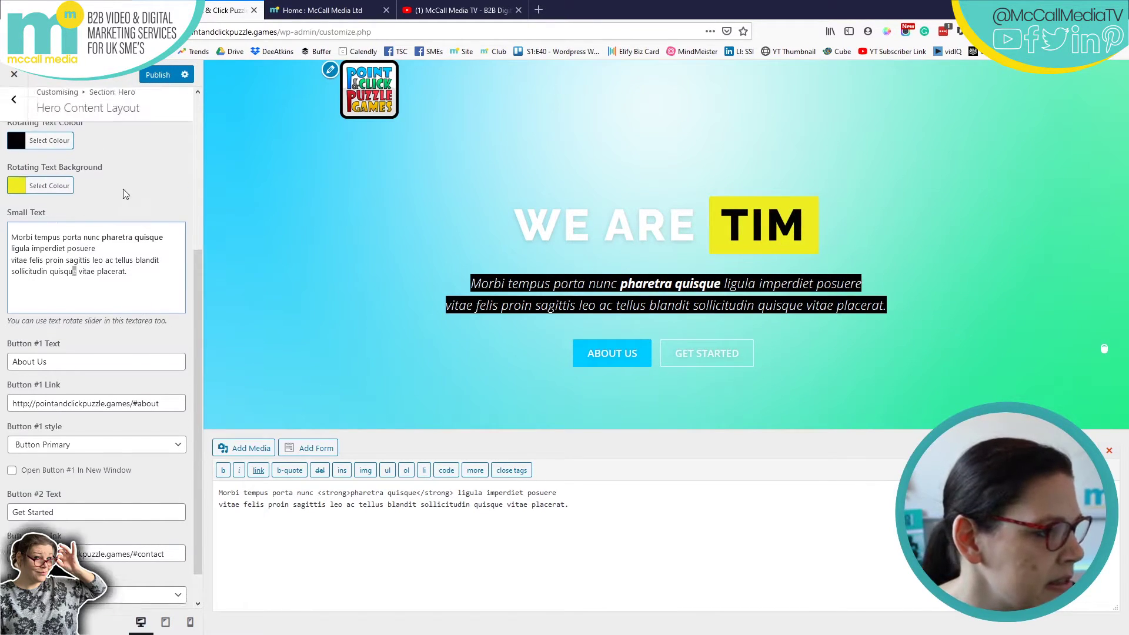
{"action": "scroll", "coordinate": [83, 226], "scroll_direction": "up", "scroll_amount": 2}
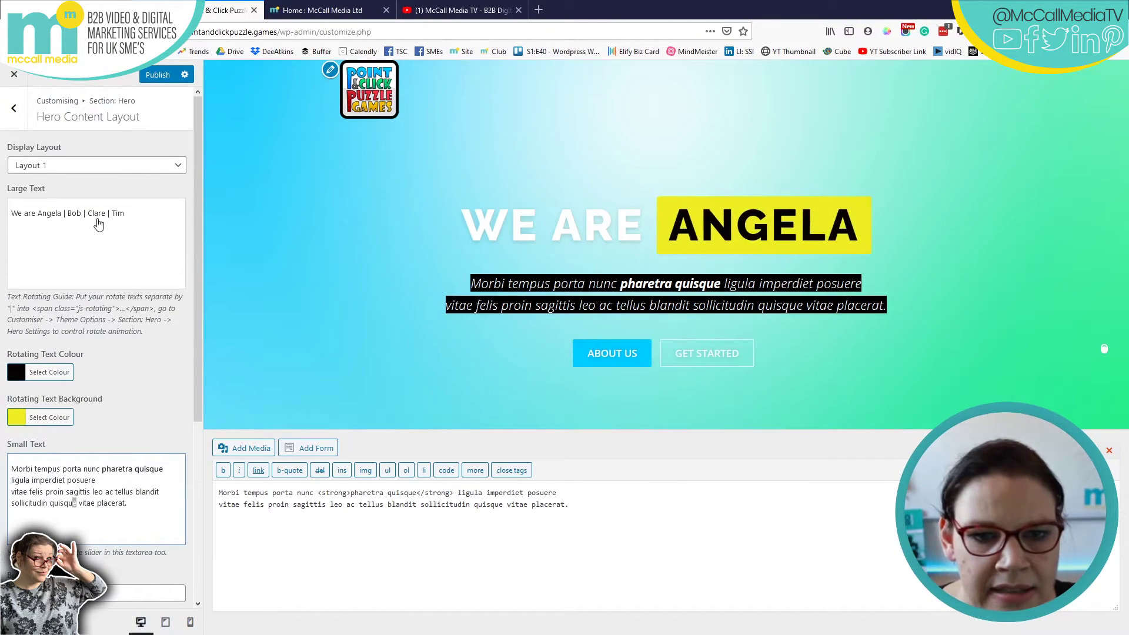
{"action": "scroll", "coordinate": [82, 244], "scroll_direction": "down", "scroll_amount": 3}
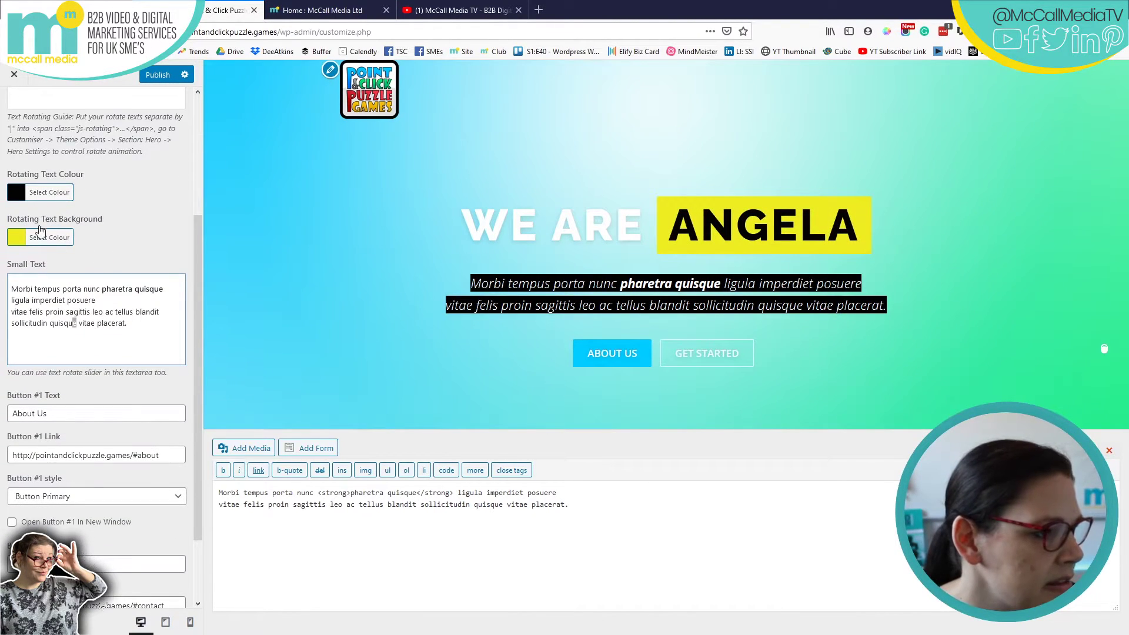
{"action": "scroll", "coordinate": [52, 211], "scroll_direction": "down", "scroll_amount": 2}
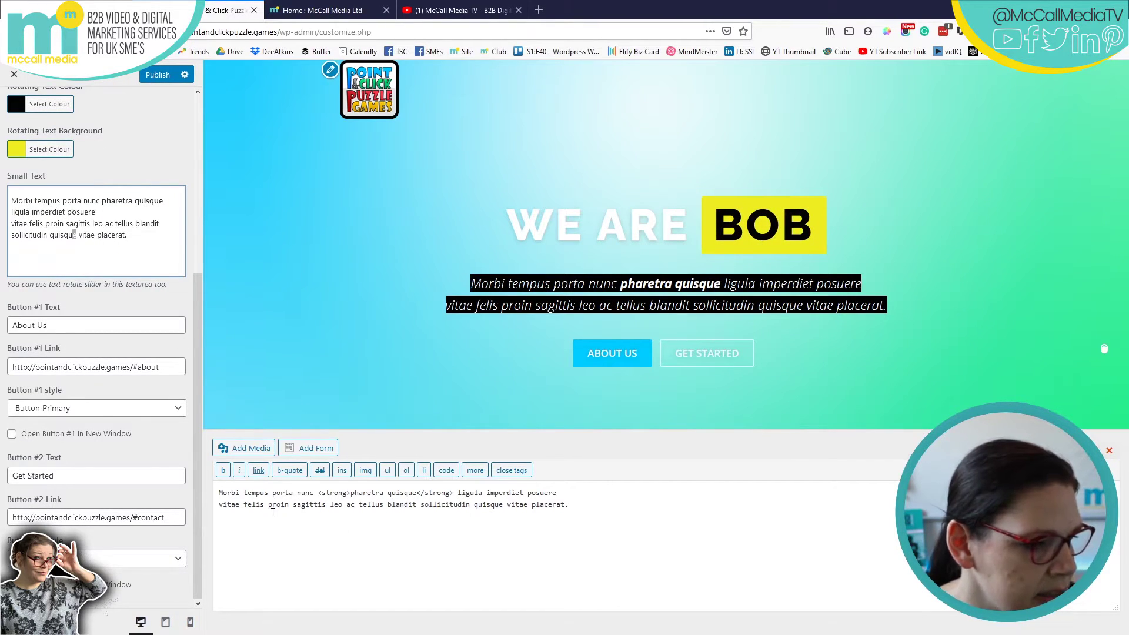
{"action": "key", "text": "ctrl+a"}
{"action": "type", "text": "Teaching Kids (& Adults) how to code, to create and luanch a 2D Mobile App Game using the Lua Programming Language and Open Source and Free Online Tools and Resources."}
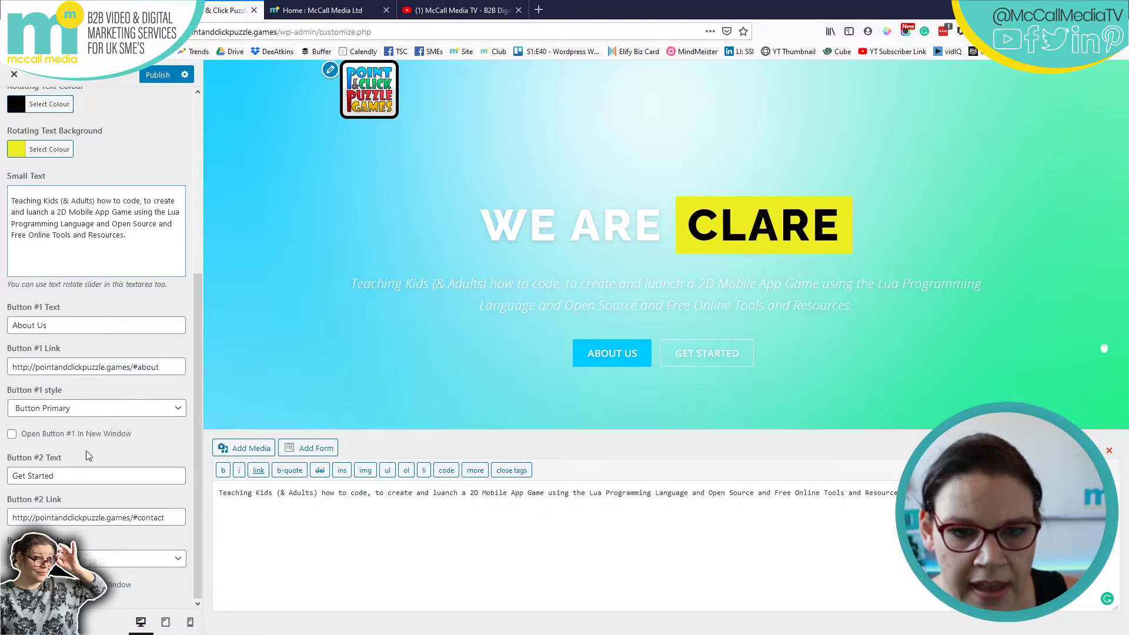
Examine the text and link settings of the two hero buttons, About Us and Get Started
{"action": "triple_click", "coordinate": [60, 323]}
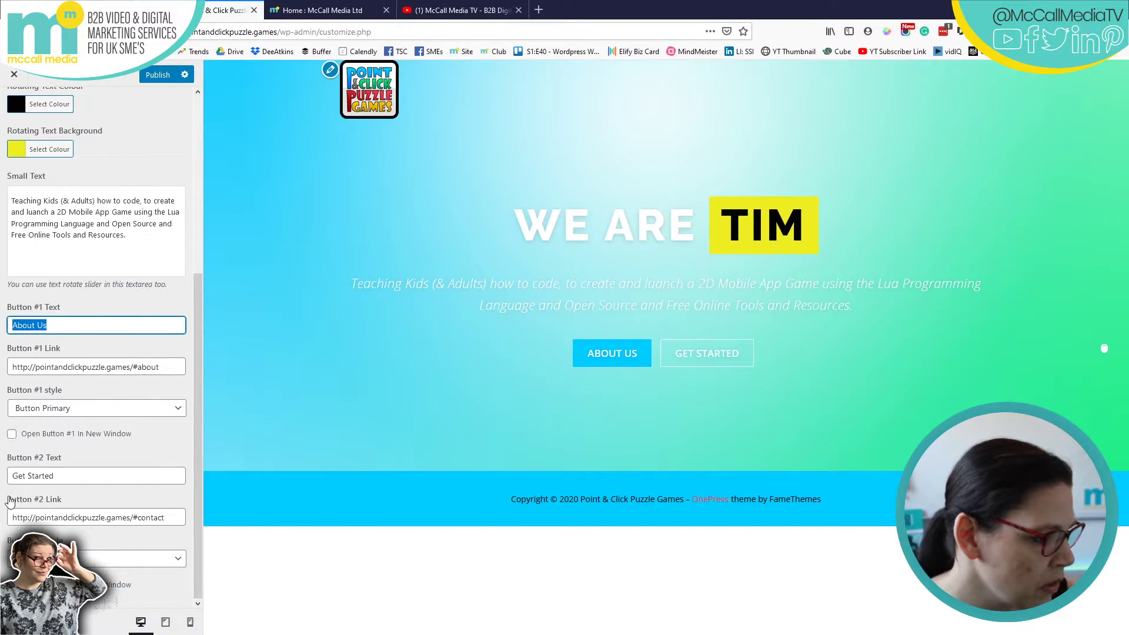
{"action": "left_click", "coordinate": [613, 354]}
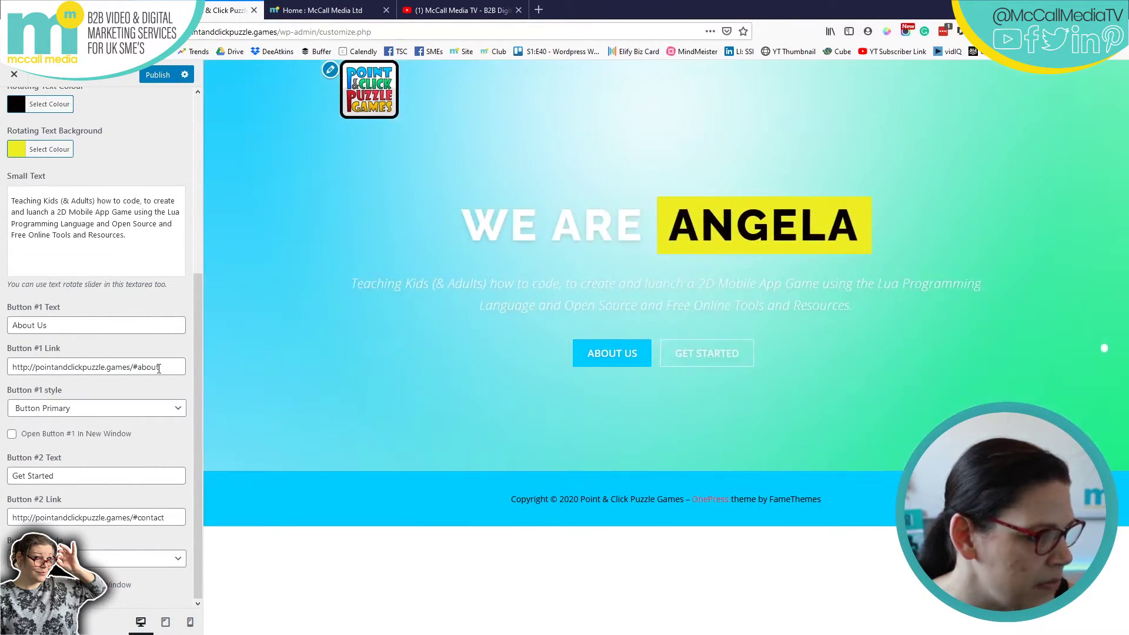
{"action": "left_click_drag", "start_coordinate": [164, 519], "coordinate": [52, 518]}
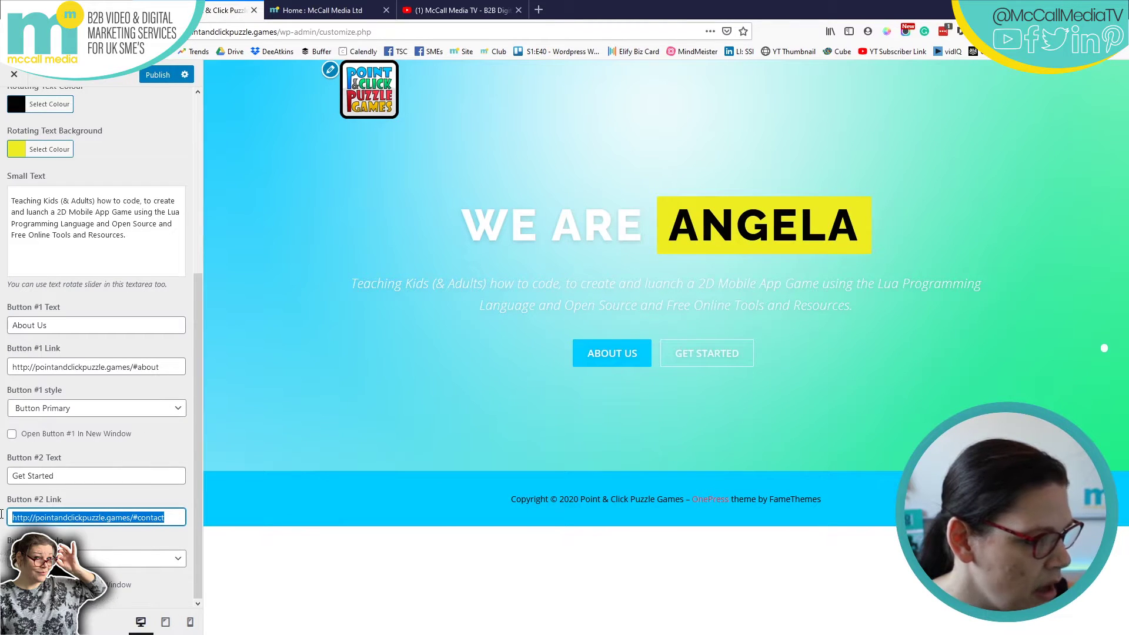
Clear Button #2's link and set Button #1's text to "Visit our YouTube Channel"
{"action": "key", "text": "BackSpace"}
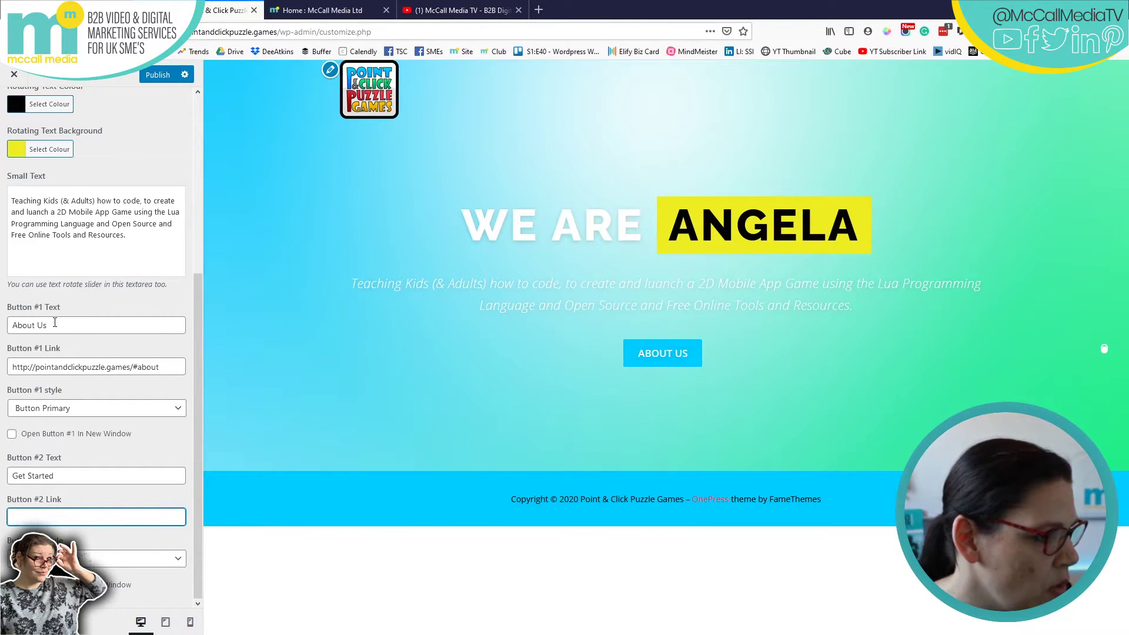
{"action": "left_click_drag", "start_coordinate": [55, 322], "coordinate": [2, 320]}
{"action": "type", "text": "Visit"}
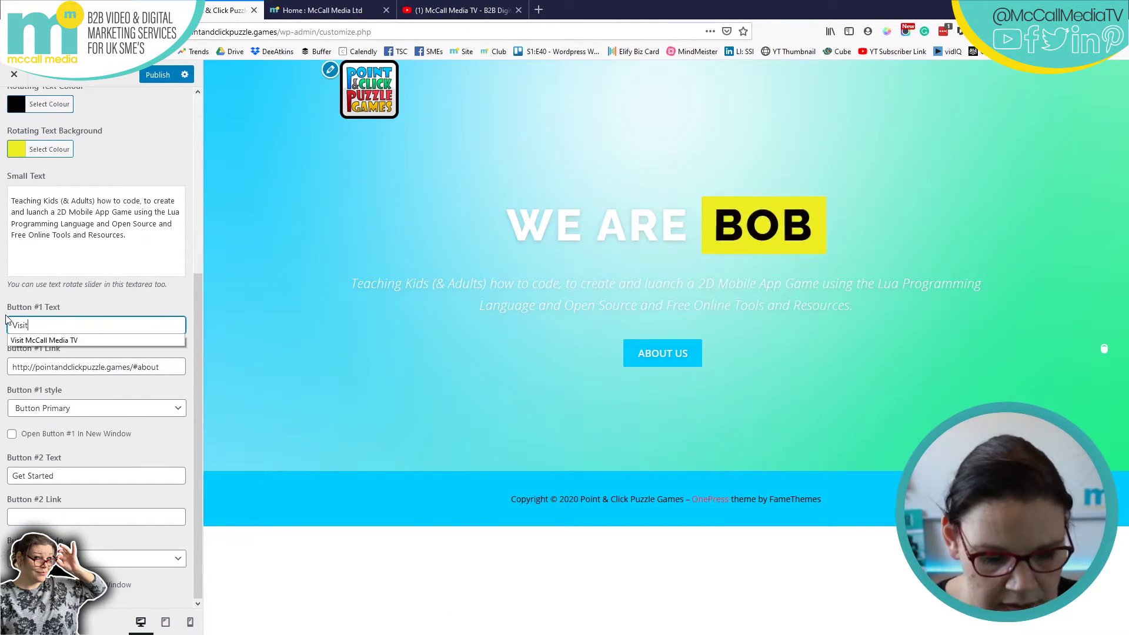
{"action": "type", "text": " our YouTube "}
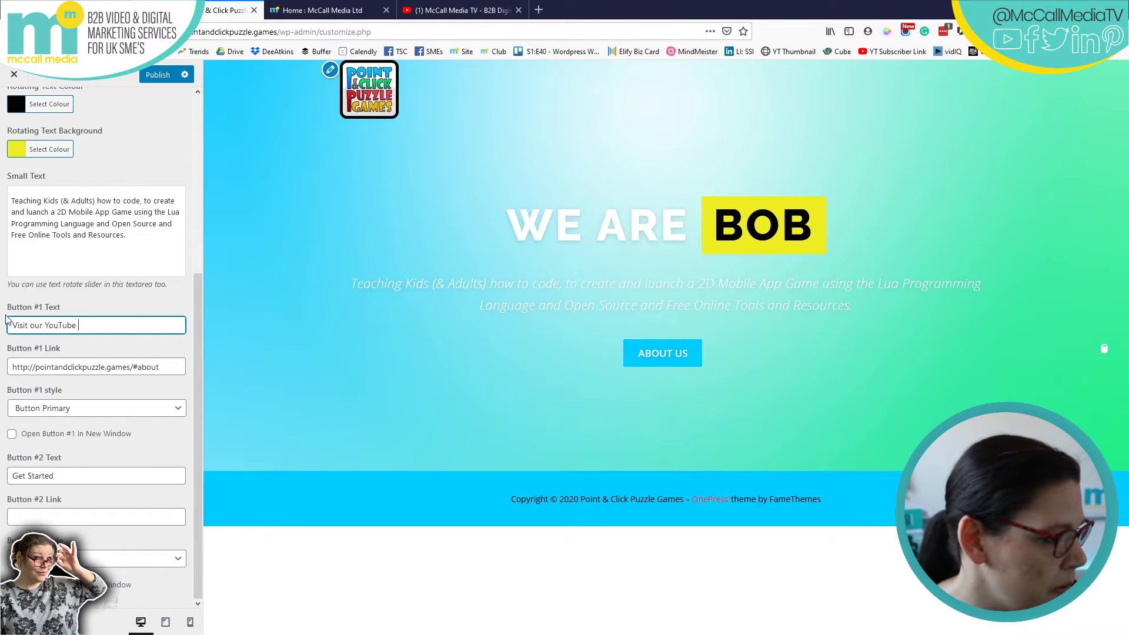
{"action": "type", "text": "Channel"}
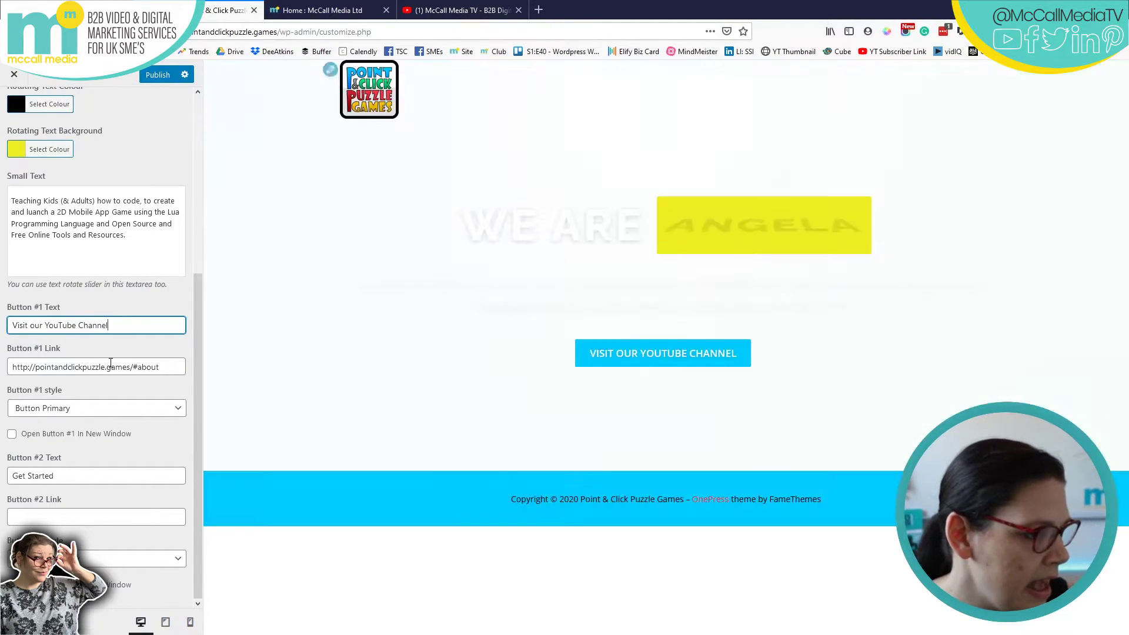
Set Button #1's link to the YouTube channel address ending in "?sub_confirmation=1", copied from the untitled note in Notepad
{"action": "left_click", "coordinate": [40, 368]}
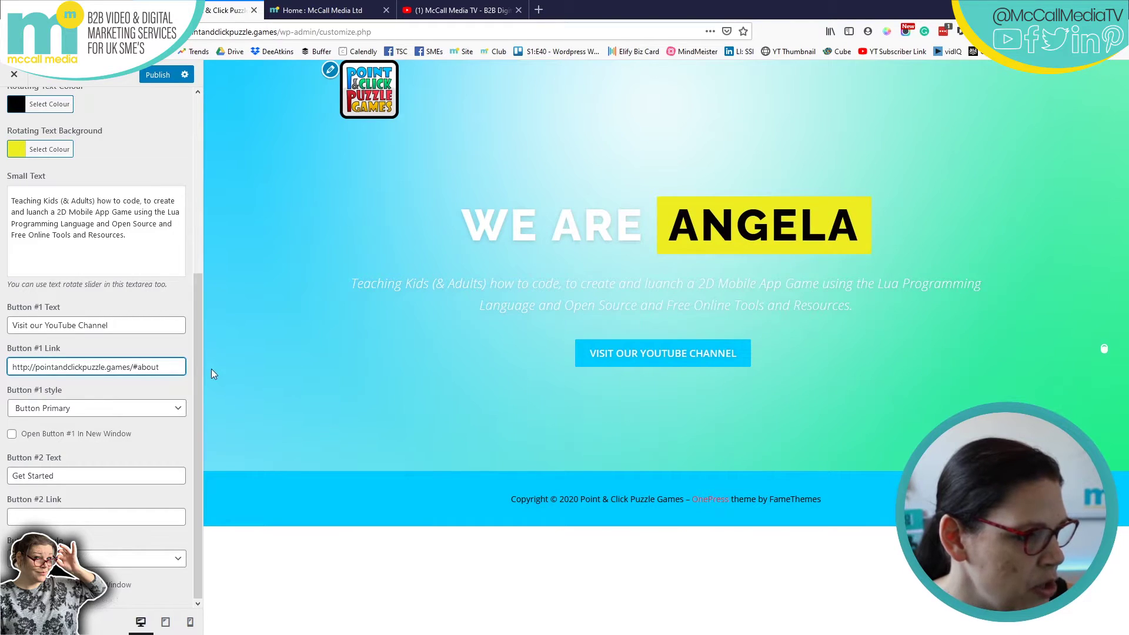
{"action": "left_click", "coordinate": [539, 9]}
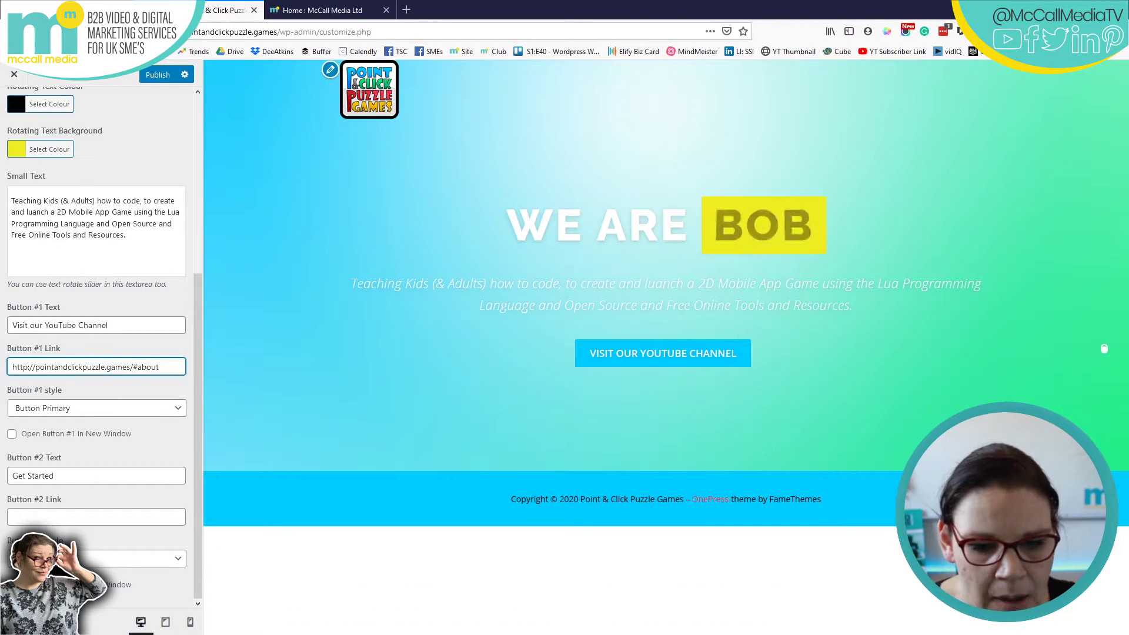
{"action": "key", "text": "alt+Tab"}
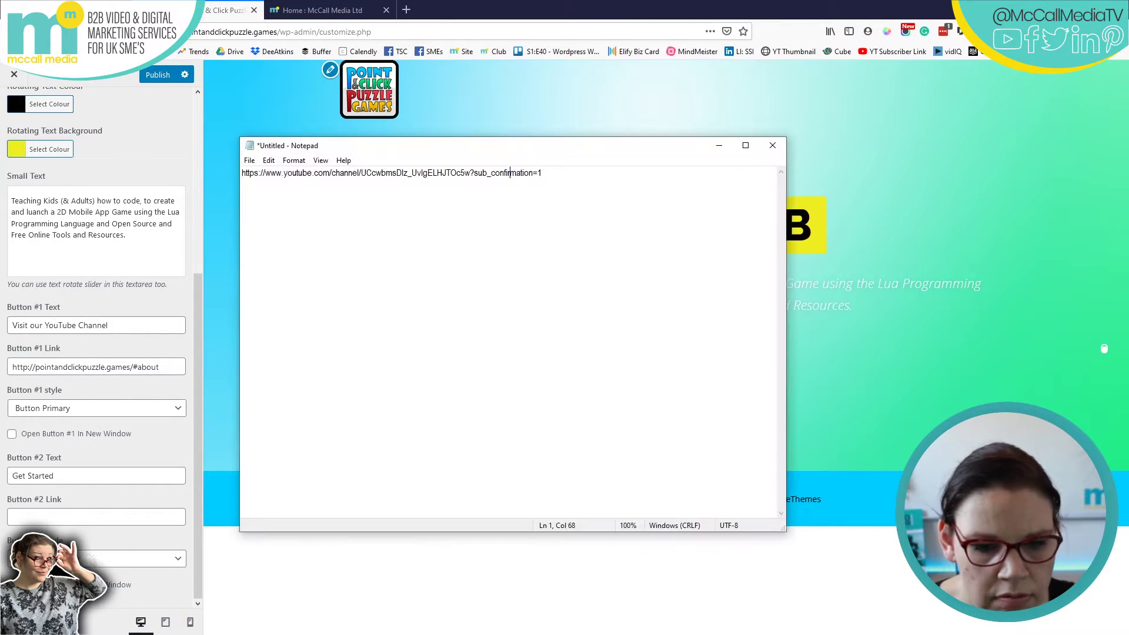
{"action": "left_click_drag", "start_coordinate": [242, 173], "coordinate": [360, 172]}
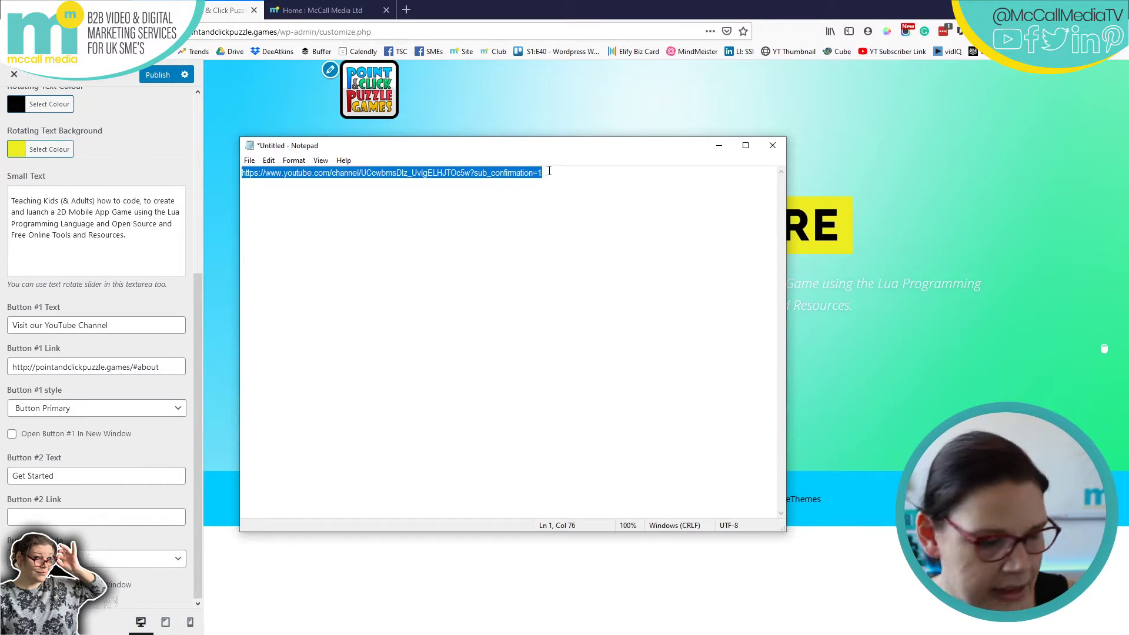
{"action": "left_click", "coordinate": [140, 367]}
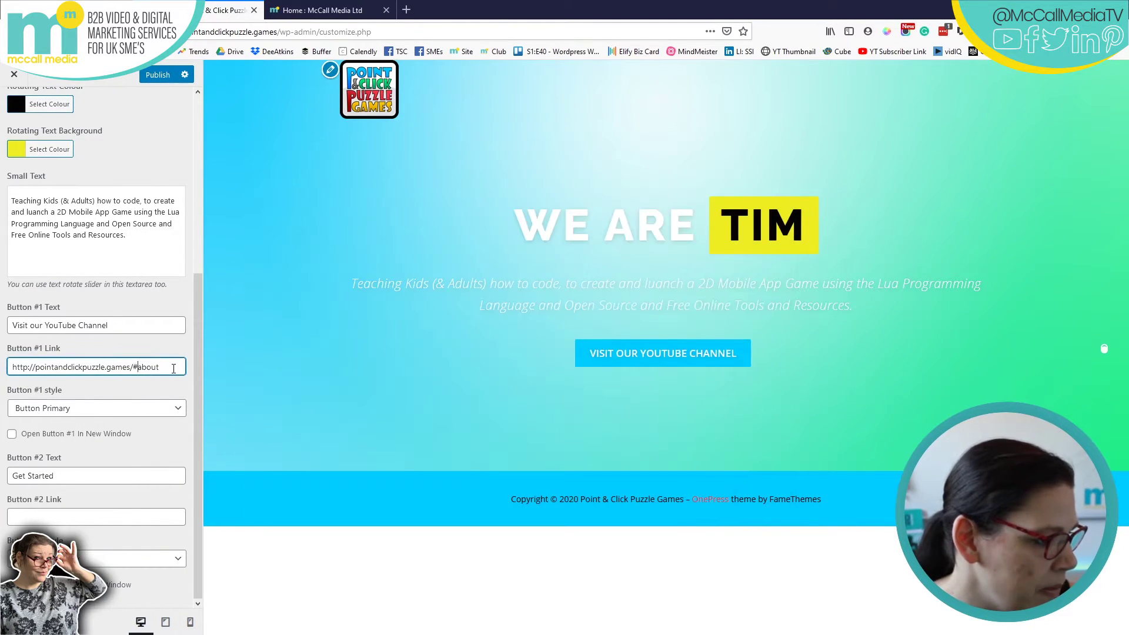
{"action": "key", "text": "ctrl+v"}
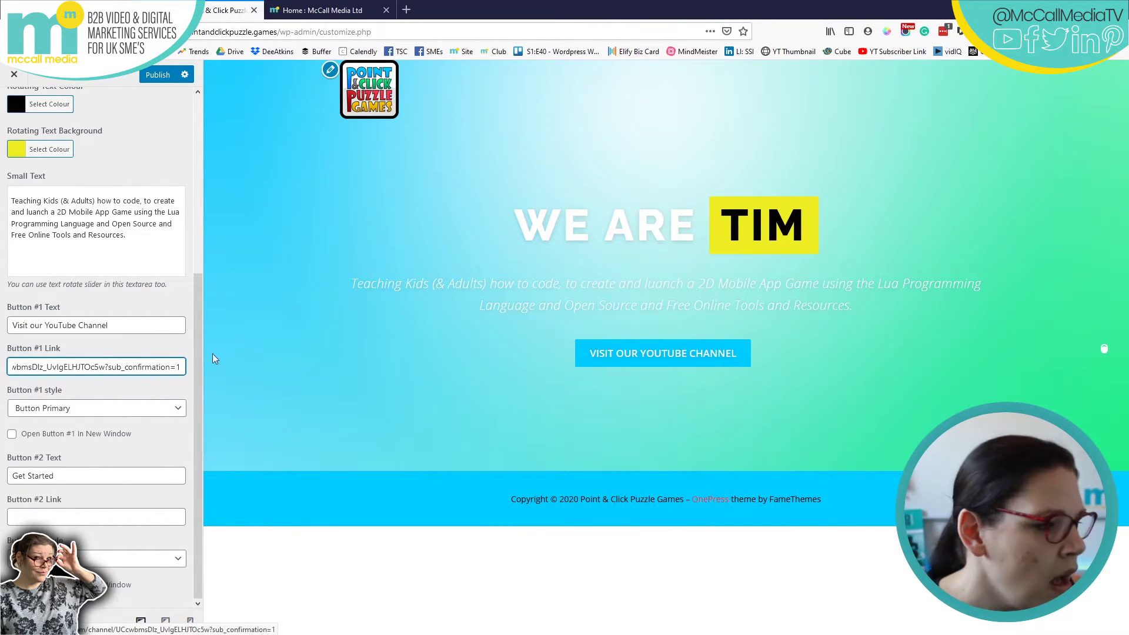
Try the Button Secondary, Button, Primary, Success and Warning styles on Button #1, restoring Button Primary at the end
{"action": "left_click", "coordinate": [53, 413]}
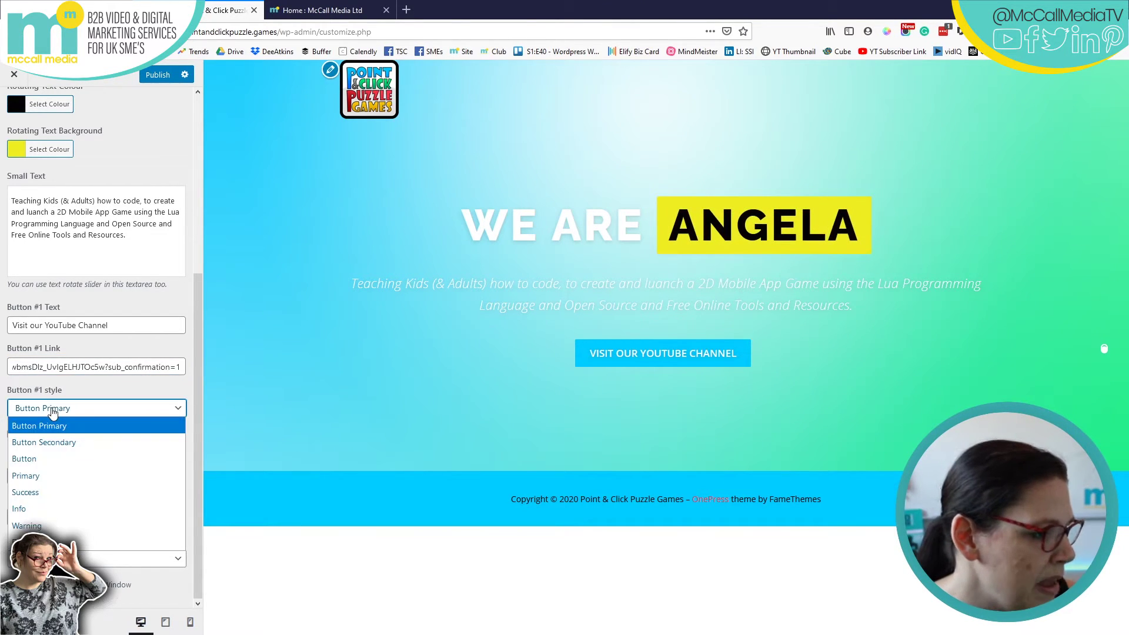
{"action": "left_click", "coordinate": [48, 442]}
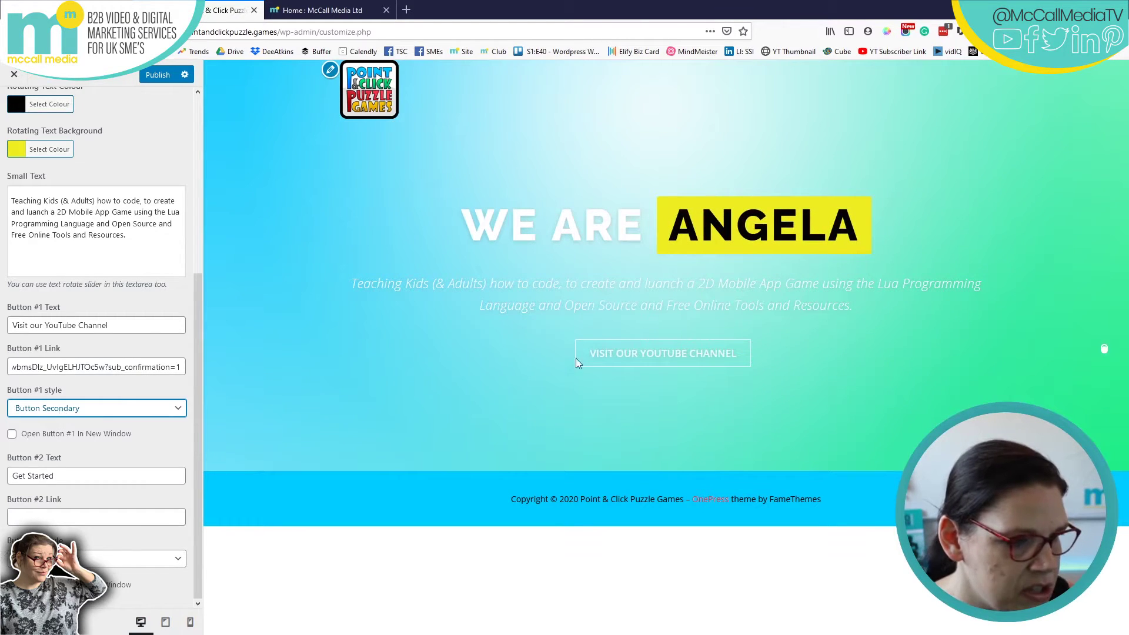
{"action": "left_click", "coordinate": [48, 413]}
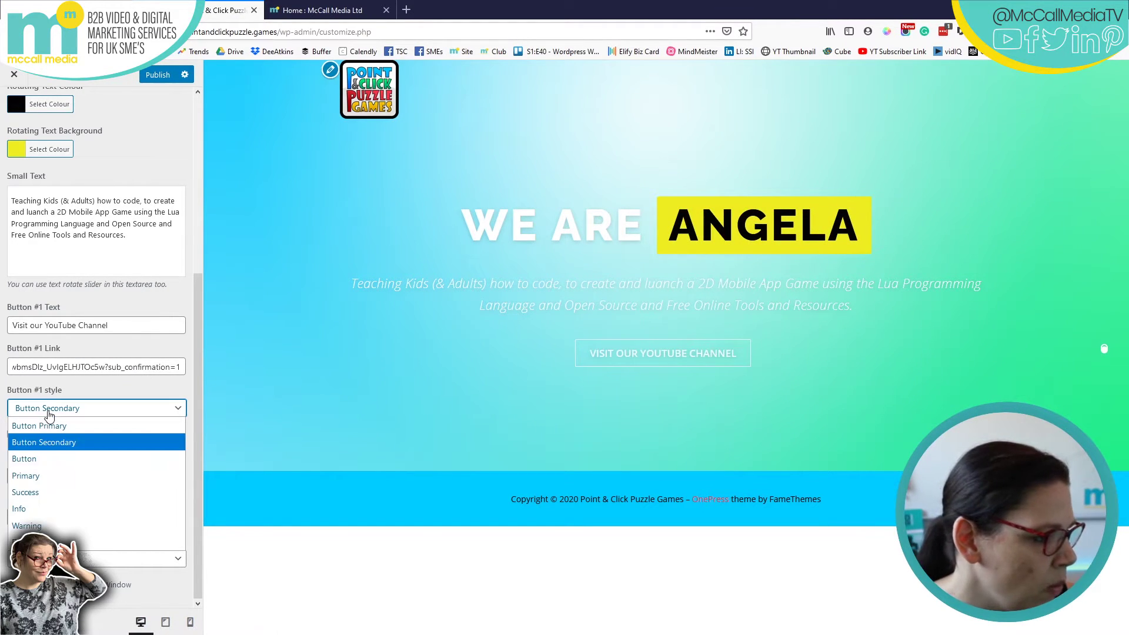
{"action": "left_click", "coordinate": [35, 459]}
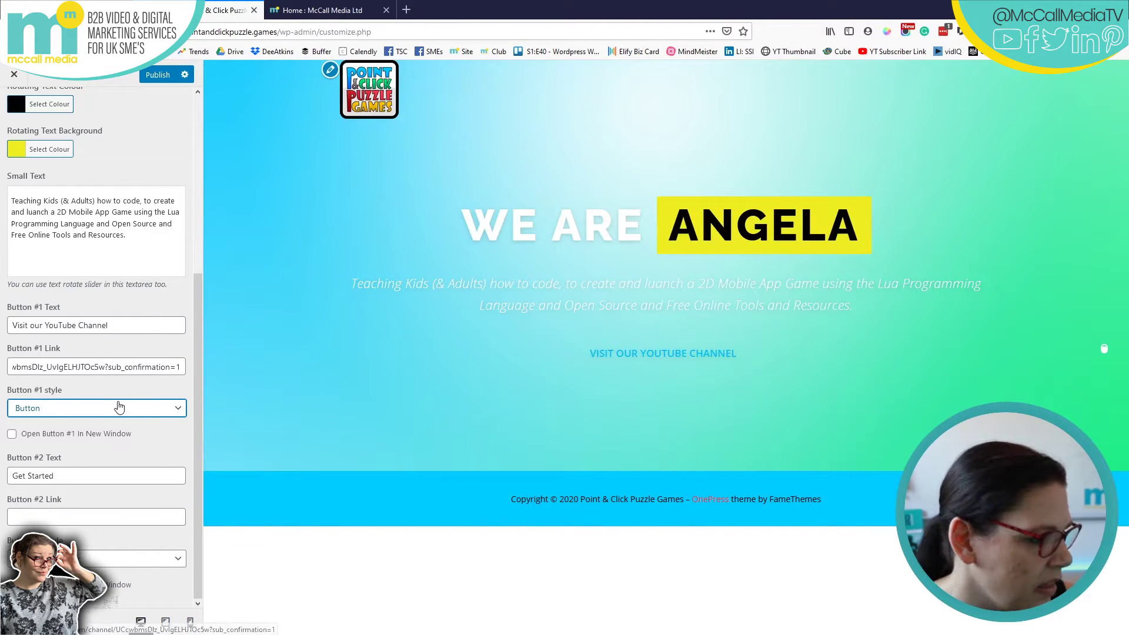
{"action": "left_click", "coordinate": [48, 408]}
{"action": "left_click", "coordinate": [36, 471]}
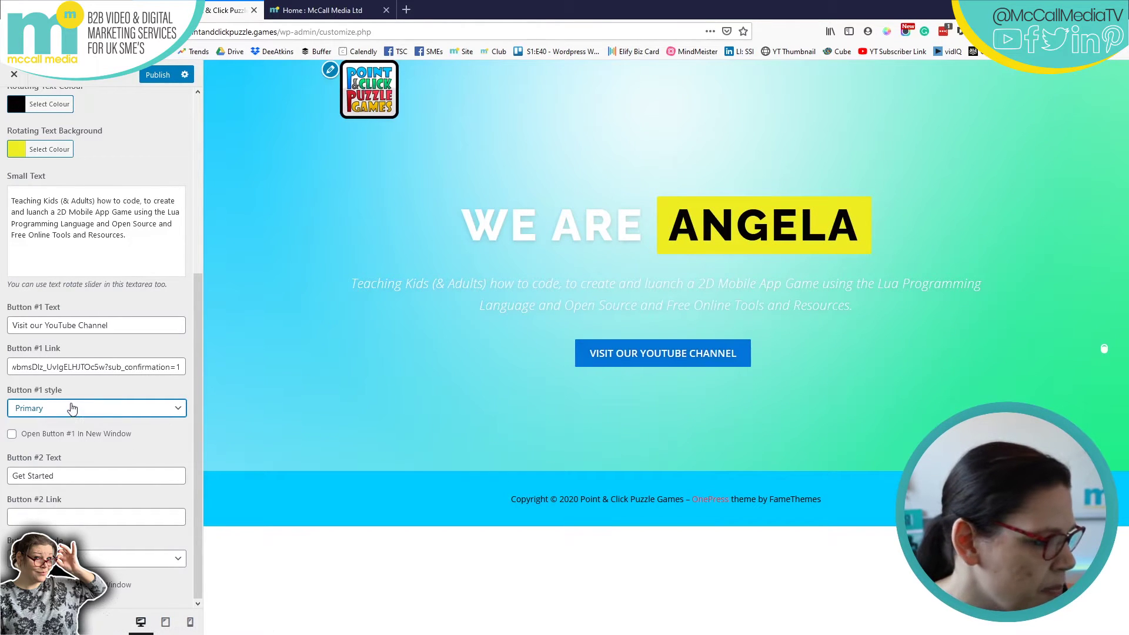
{"action": "left_click", "coordinate": [72, 409]}
{"action": "left_click", "coordinate": [29, 494]}
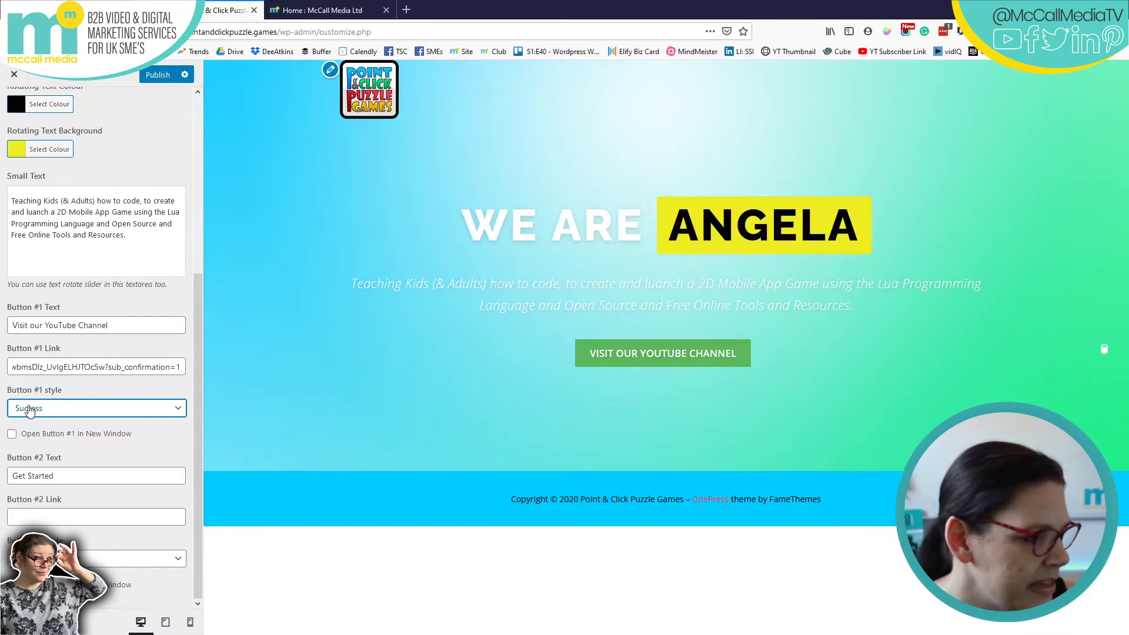
{"action": "left_click", "coordinate": [28, 410]}
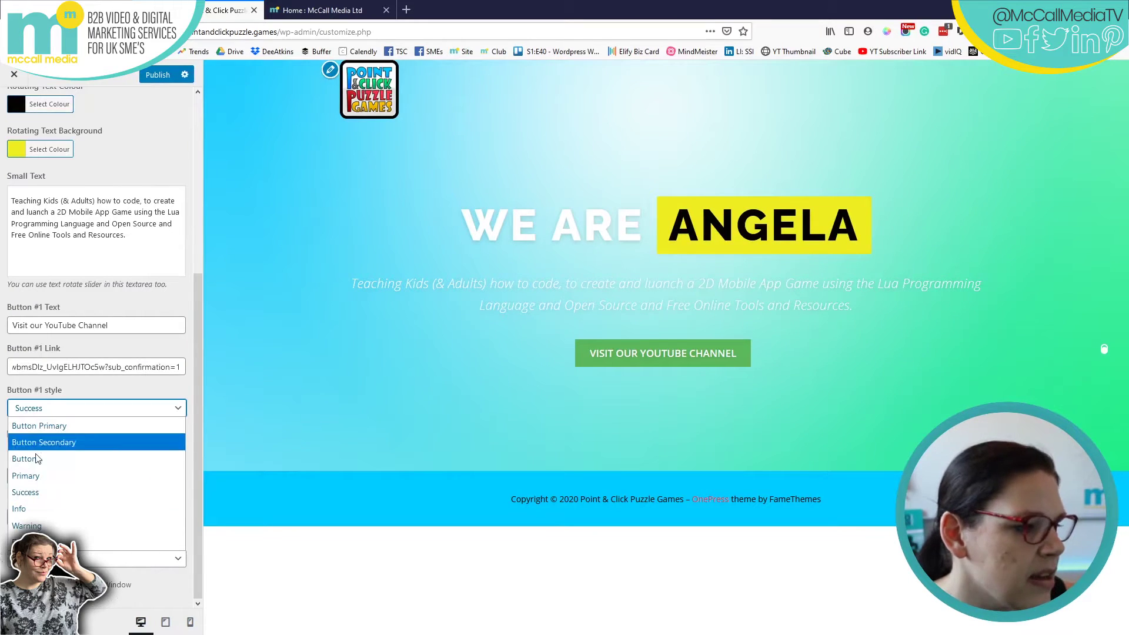
{"action": "left_click", "coordinate": [37, 528]}
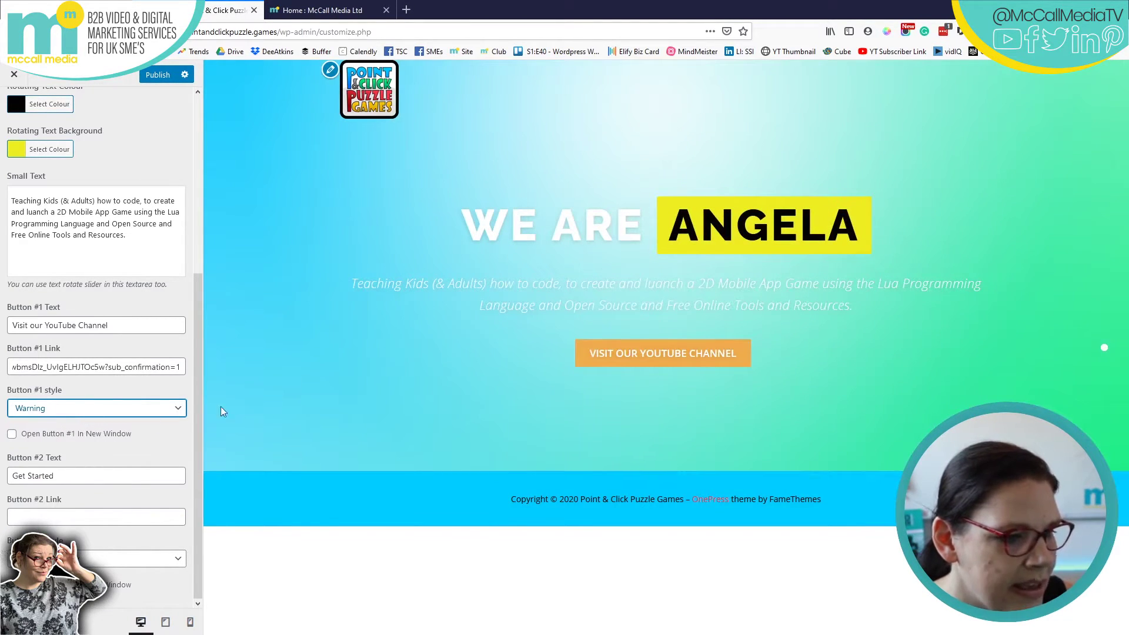
{"action": "left_click", "coordinate": [16, 411]}
{"action": "left_click", "coordinate": [33, 425]}
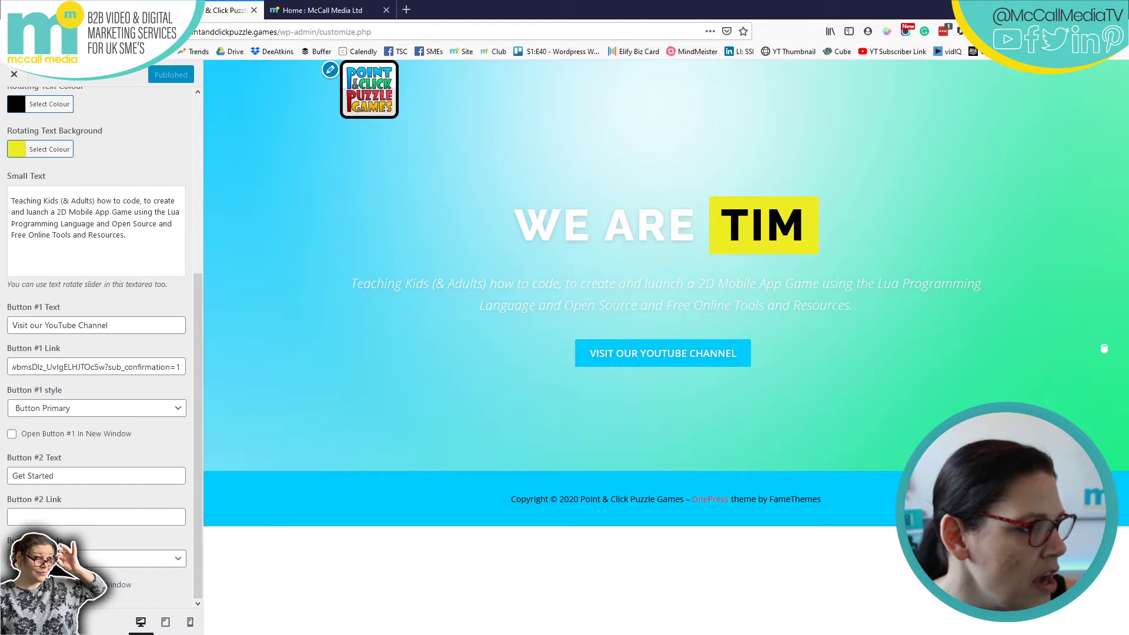
Review the published hero section on the live site, including its heading, rotating names and button
{"action": "left_click", "coordinate": [73, 10]}
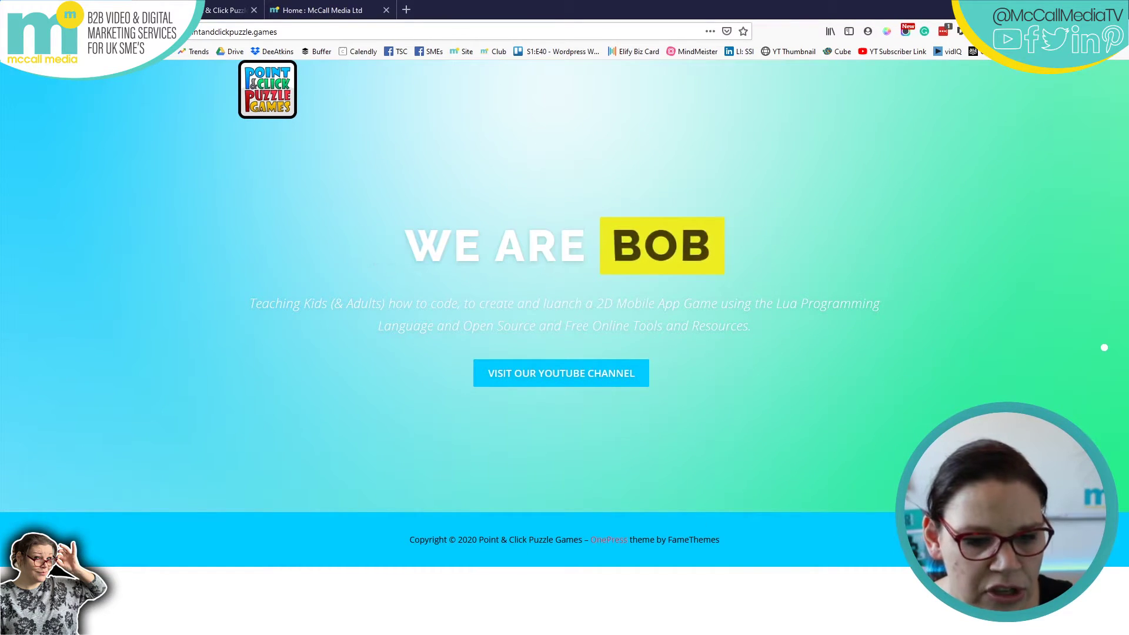
{"action": "key", "text": "alt+Tab"}
{"action": "key", "text": "alt+Tab"}
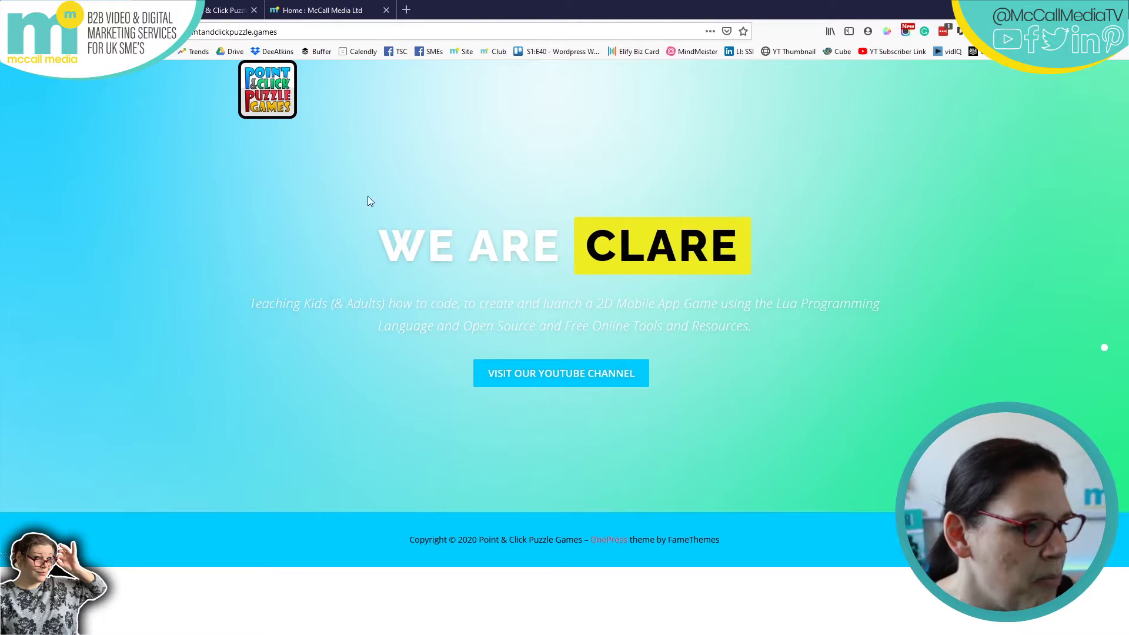
{"action": "left_click_drag", "start_coordinate": [392, 247], "coordinate": [559, 254]}
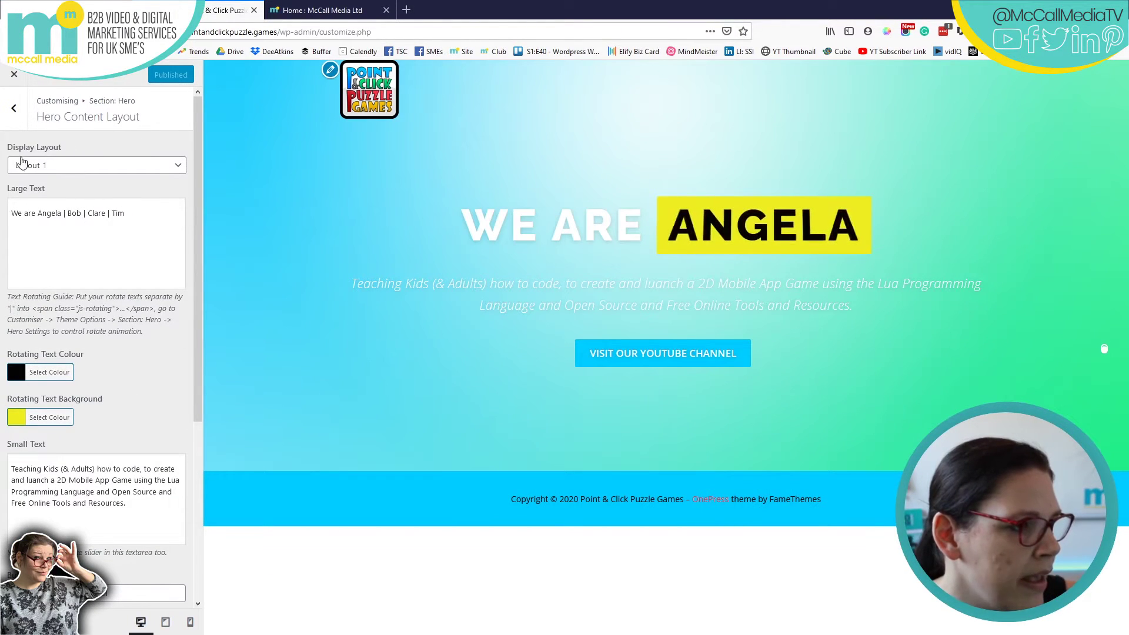
Try Layout 2 as the hero's display layout and compare its text and image arrangement with the McCall Media home page
{"action": "left_click", "coordinate": [38, 165]}
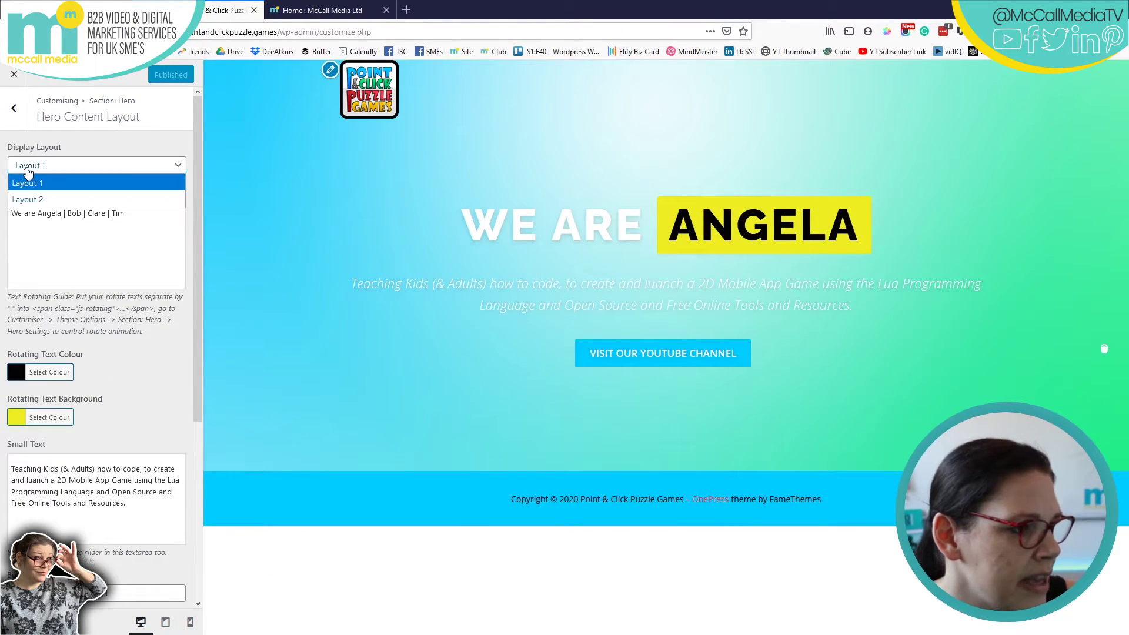
{"action": "left_click", "coordinate": [46, 201]}
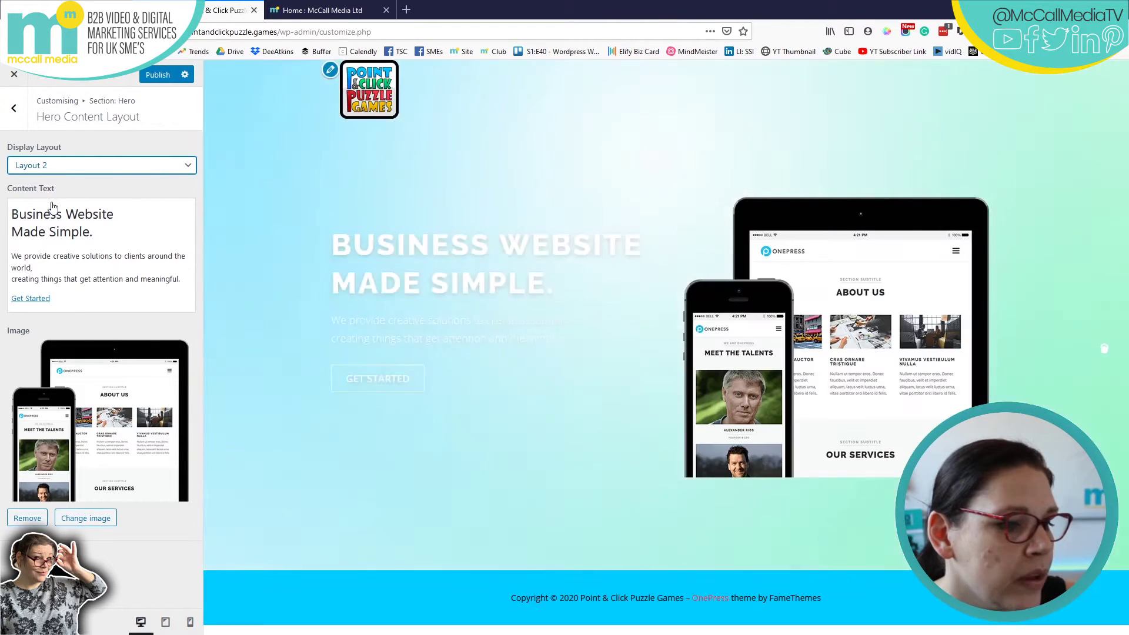
{"action": "key", "text": "ctrl+Tab"}
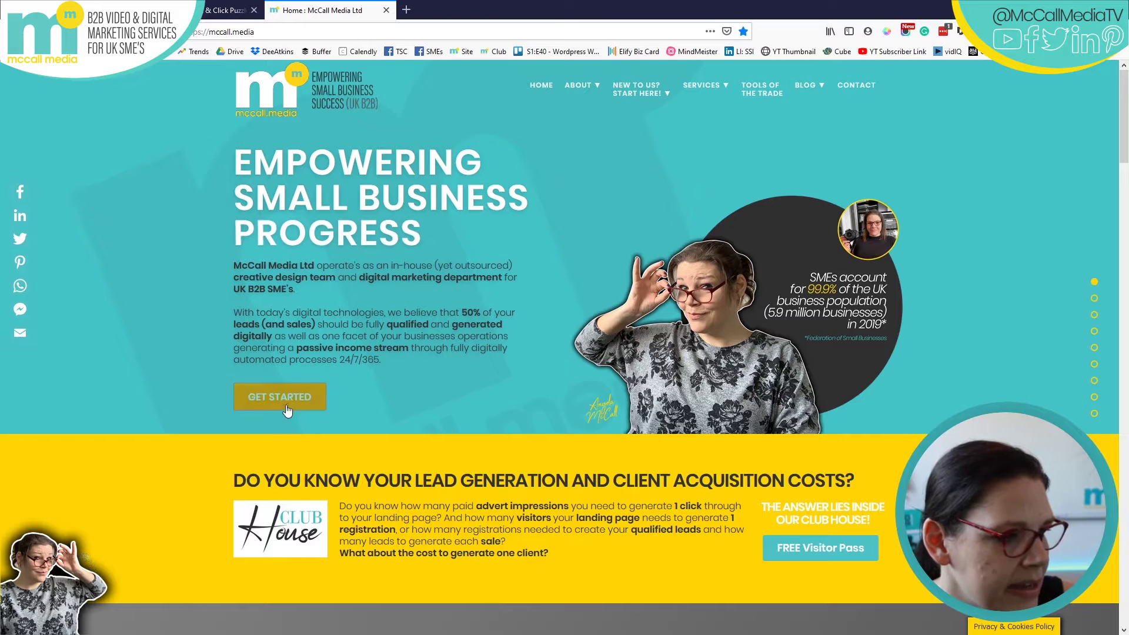
{"action": "key", "text": "ctrl+shift+Tab"}
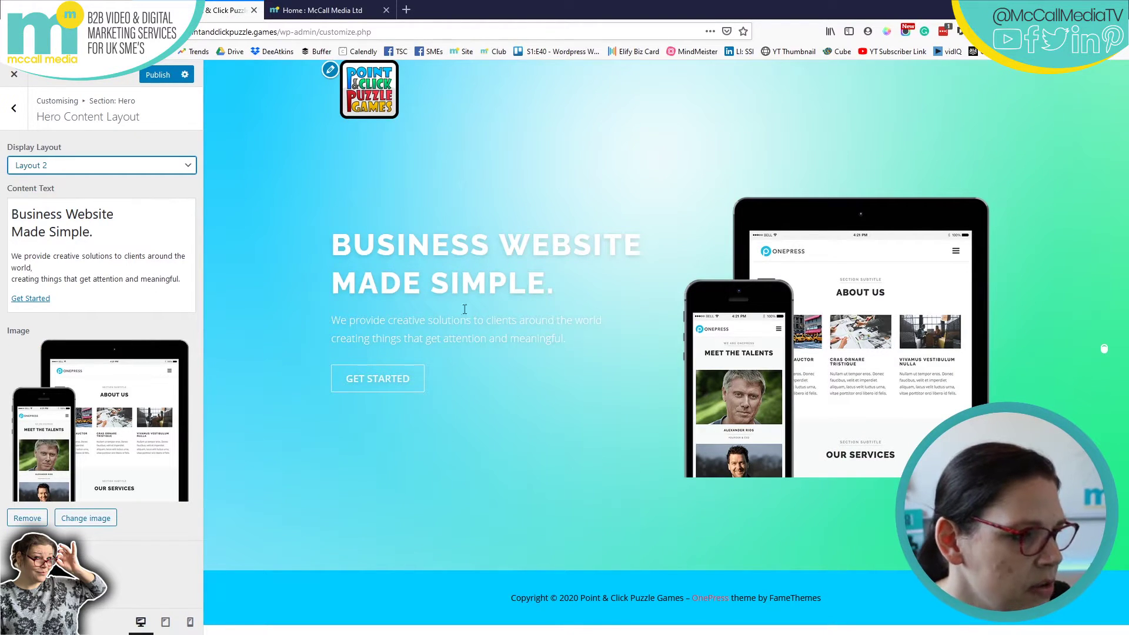
{"action": "left_click_drag", "start_coordinate": [566, 340], "coordinate": [333, 235]}
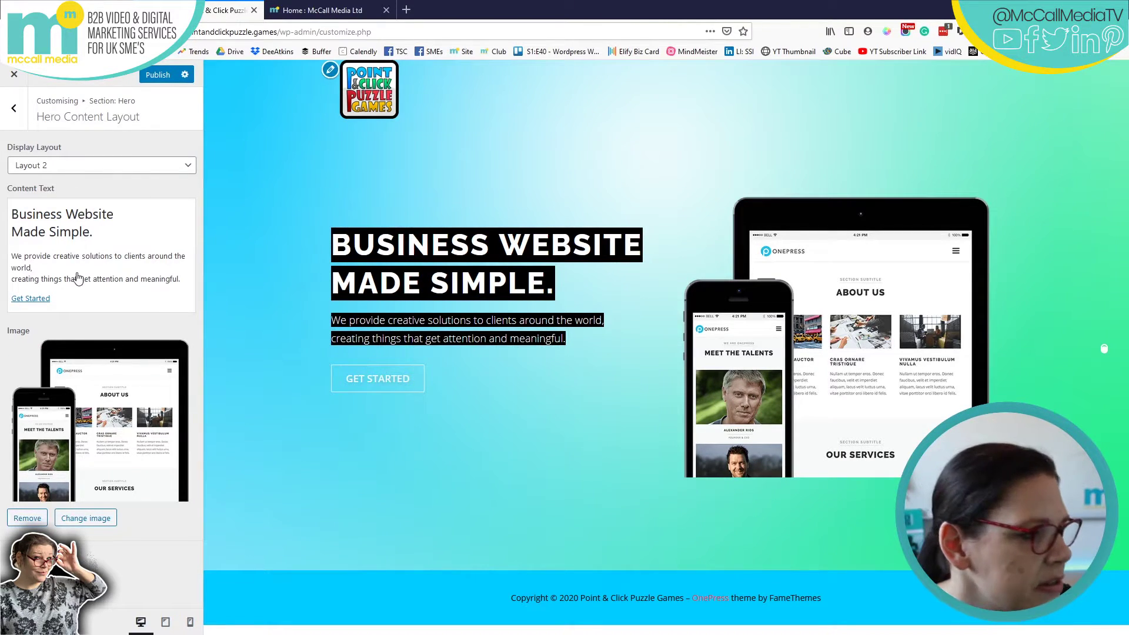
Replace the Layout 2 hero image with the Point & Click Puzzle Games logo LOGO-W512px.png from the media library
{"action": "left_click", "coordinate": [85, 518]}
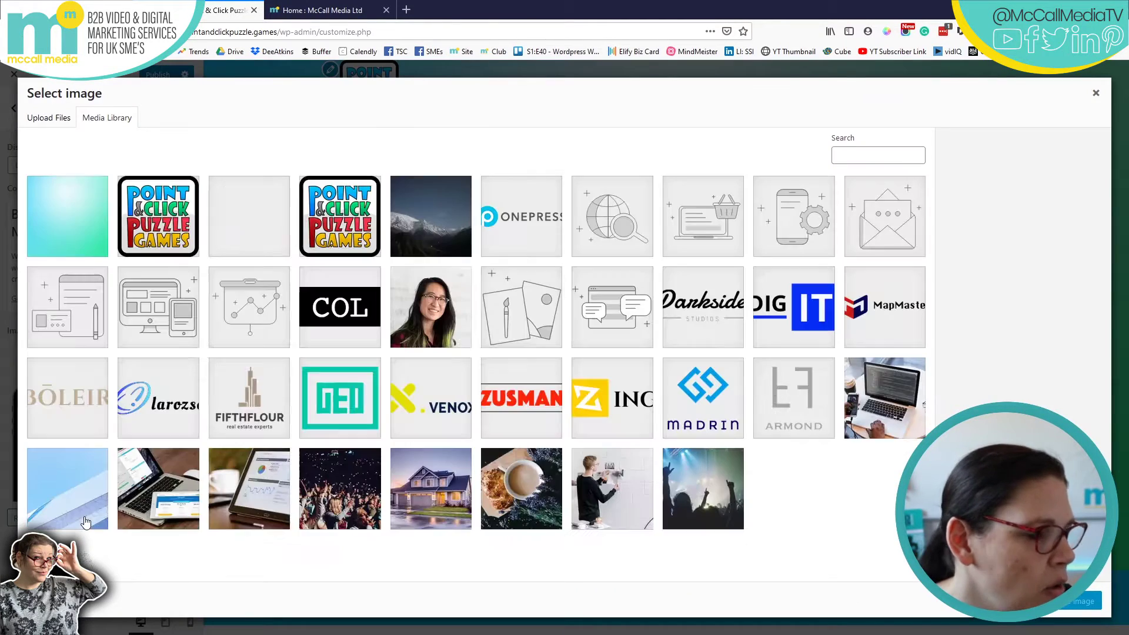
{"action": "left_click", "coordinate": [184, 204]}
{"action": "left_click_drag", "start_coordinate": [994, 388], "coordinate": [1124, 199]}
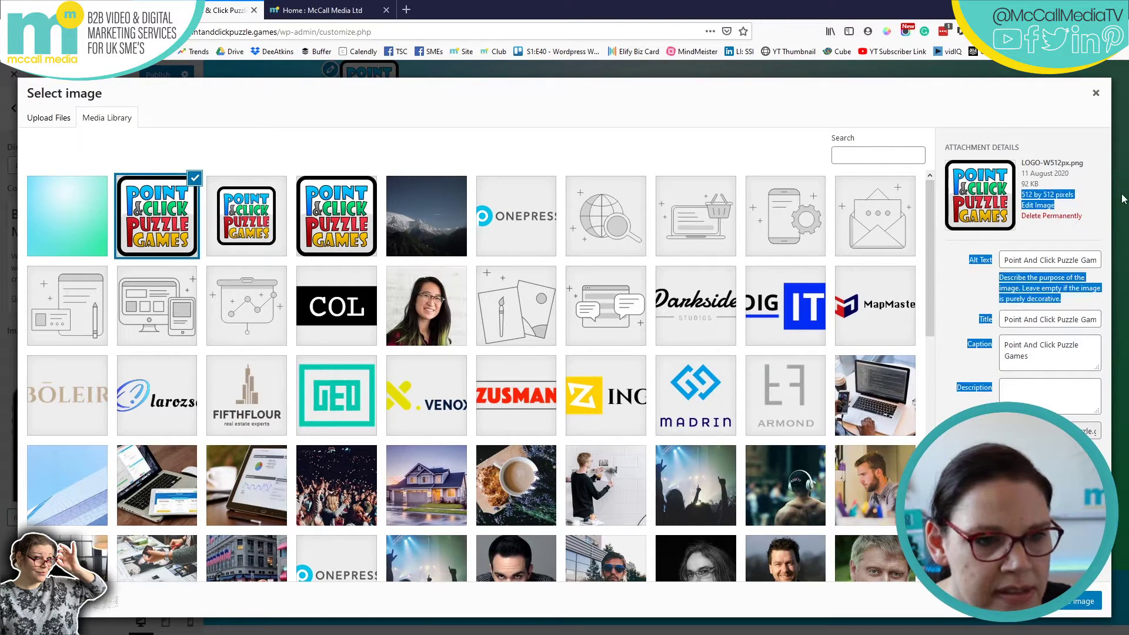
{"action": "left_click", "coordinate": [1081, 601]}
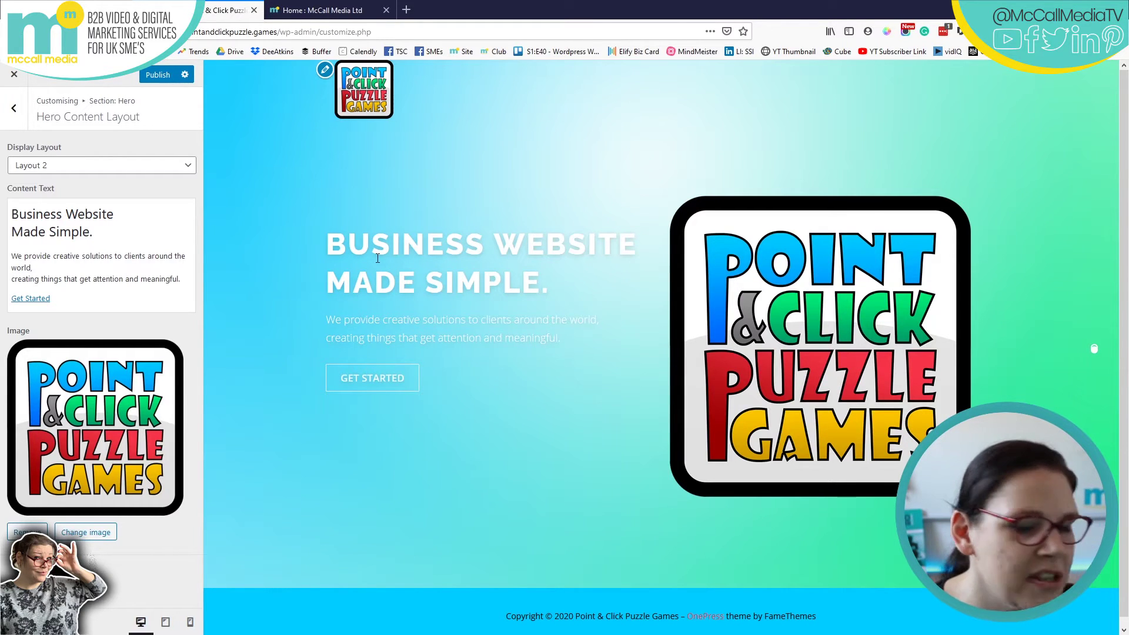
Open the Layout 2 content text for editing and examine its heading, and set the display layout back to Layout 1
{"action": "left_click", "coordinate": [52, 238]}
{"action": "left_click", "coordinate": [303, 495]}
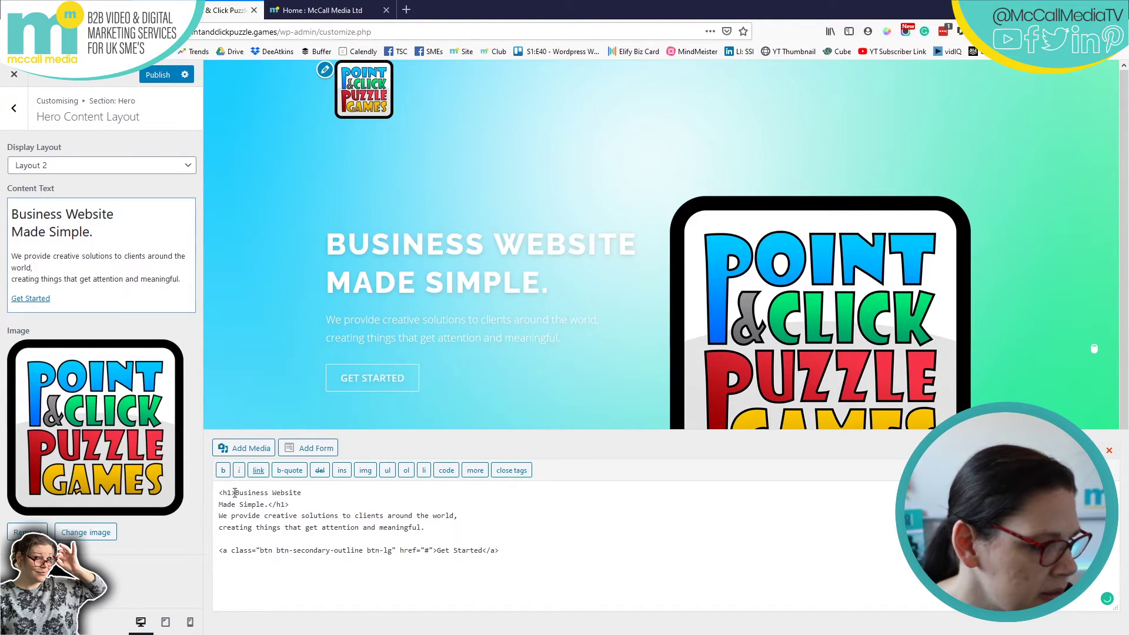
{"action": "left_click_drag", "start_coordinate": [553, 285], "coordinate": [346, 247]}
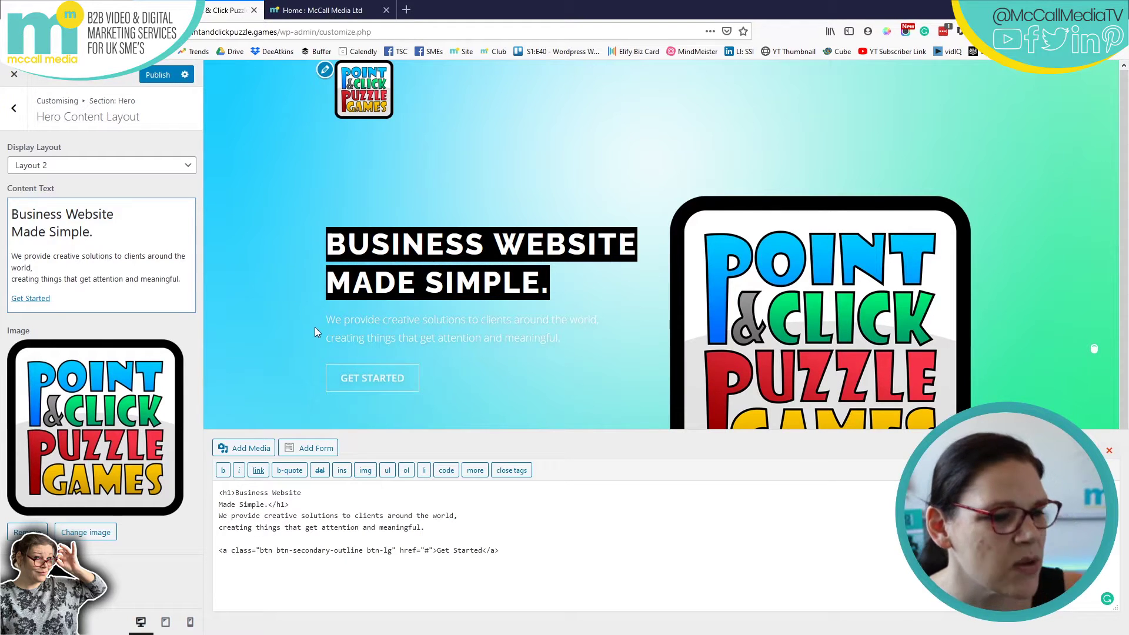
{"action": "left_click", "coordinate": [71, 165]}
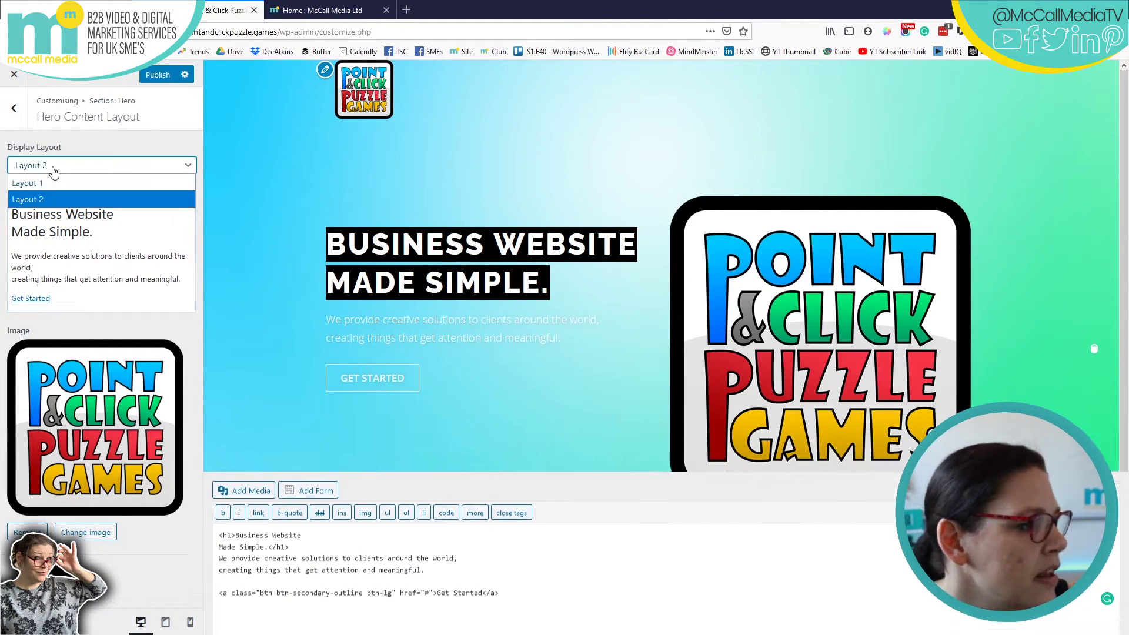
{"action": "left_click", "coordinate": [42, 179]}
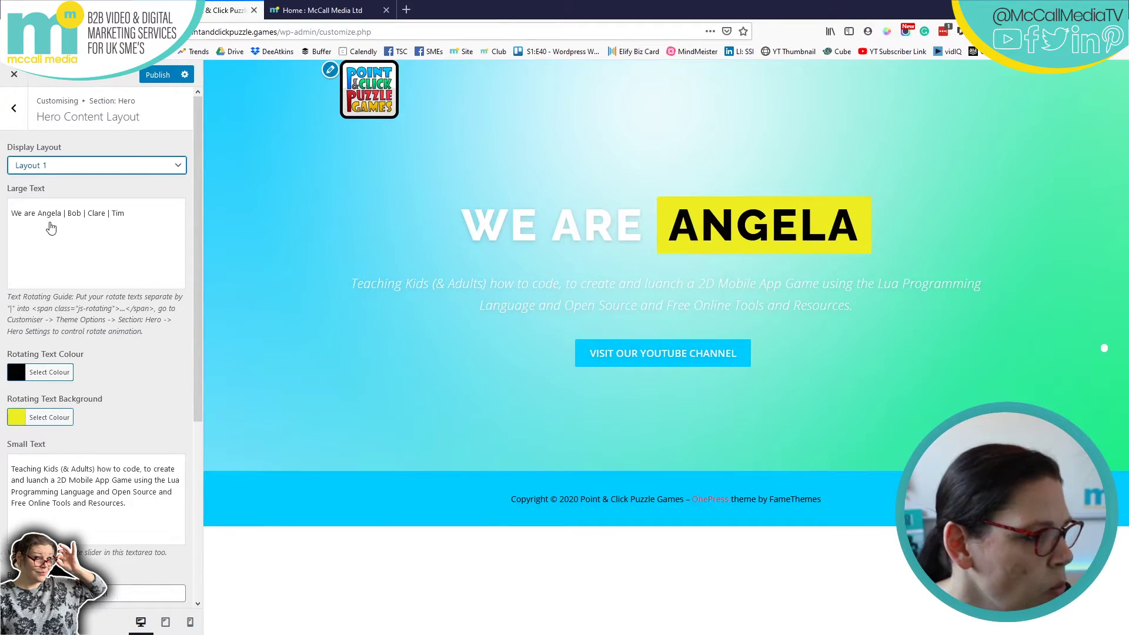
Open Layout 1's large text as HTML code and copy its whole js-rotating span markup
{"action": "double_click", "coordinate": [16, 214]}
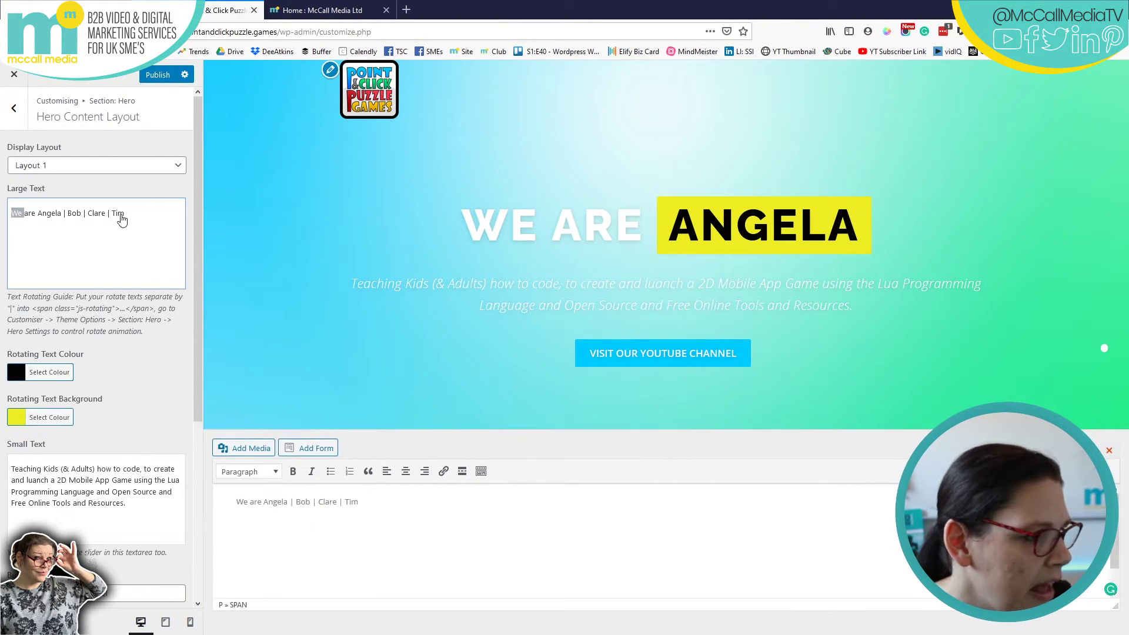
{"action": "left_click", "coordinate": [1084, 452]}
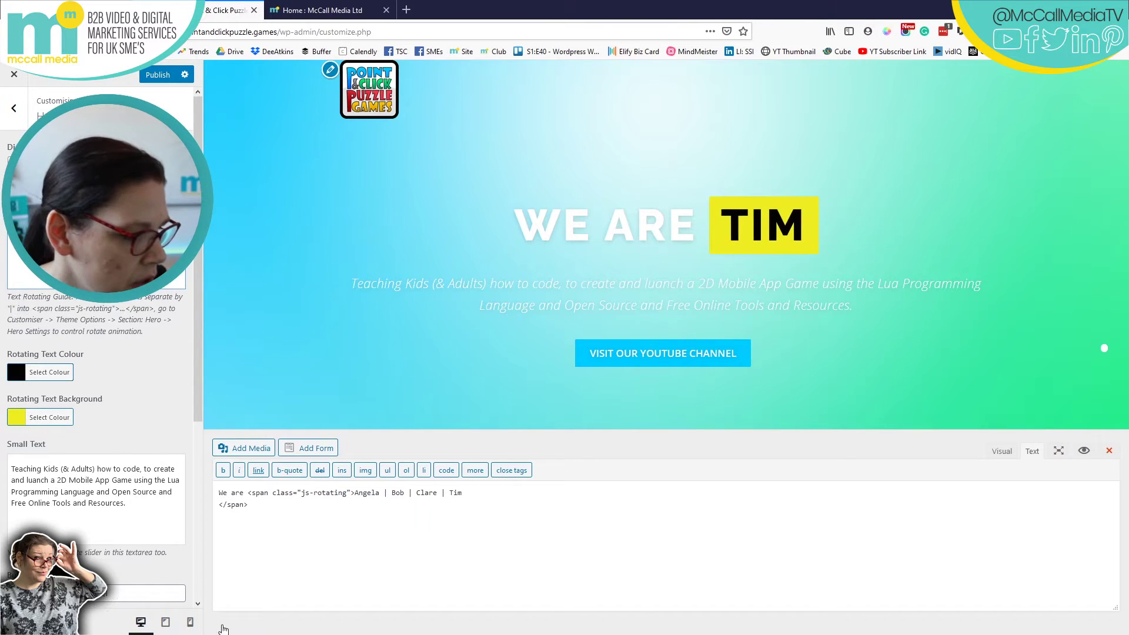
{"action": "left_click_drag", "start_coordinate": [259, 514], "coordinate": [204, 492]}
{"action": "key", "text": "ctrl+c"}
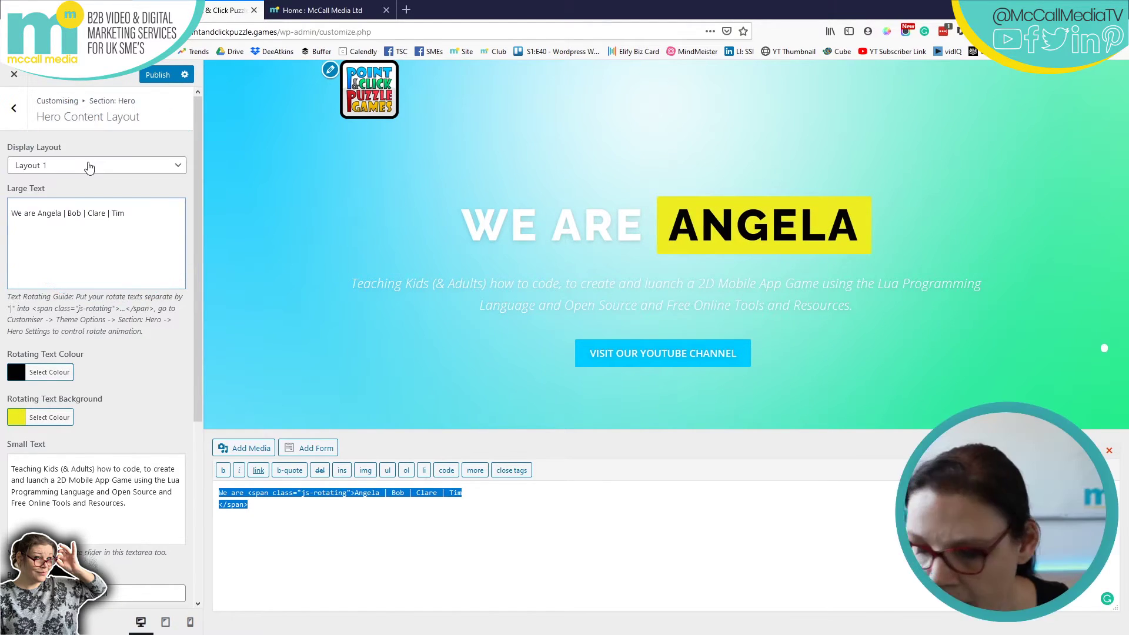
Set the hero display layout to Layout 2 and open its content text as HTML code
{"action": "left_click", "coordinate": [89, 167]}
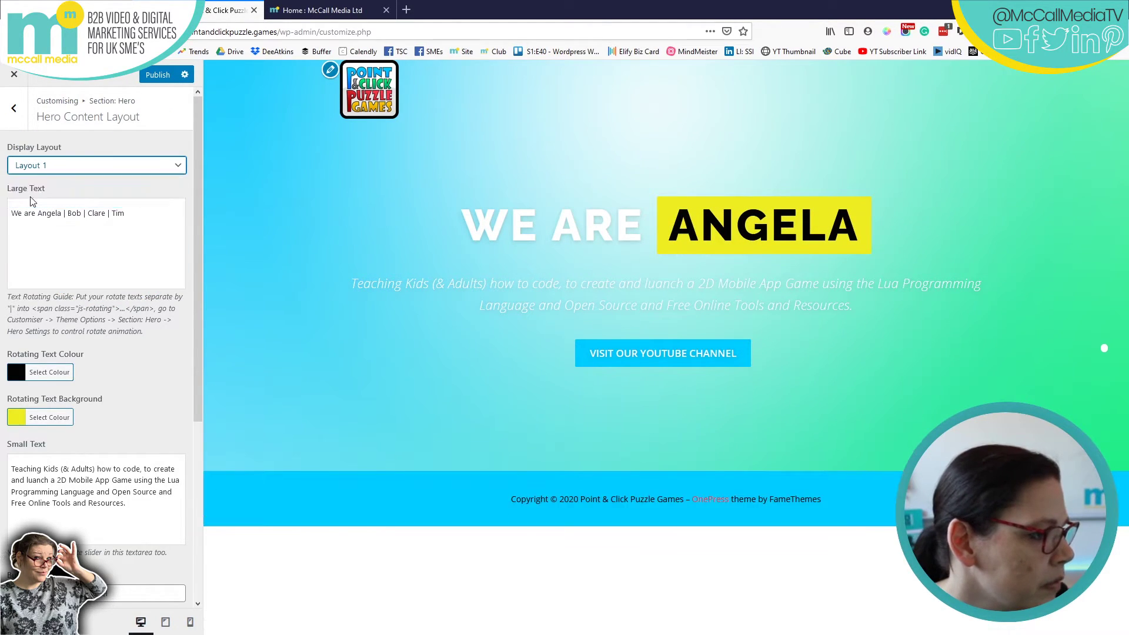
{"action": "left_click", "coordinate": [36, 197]}
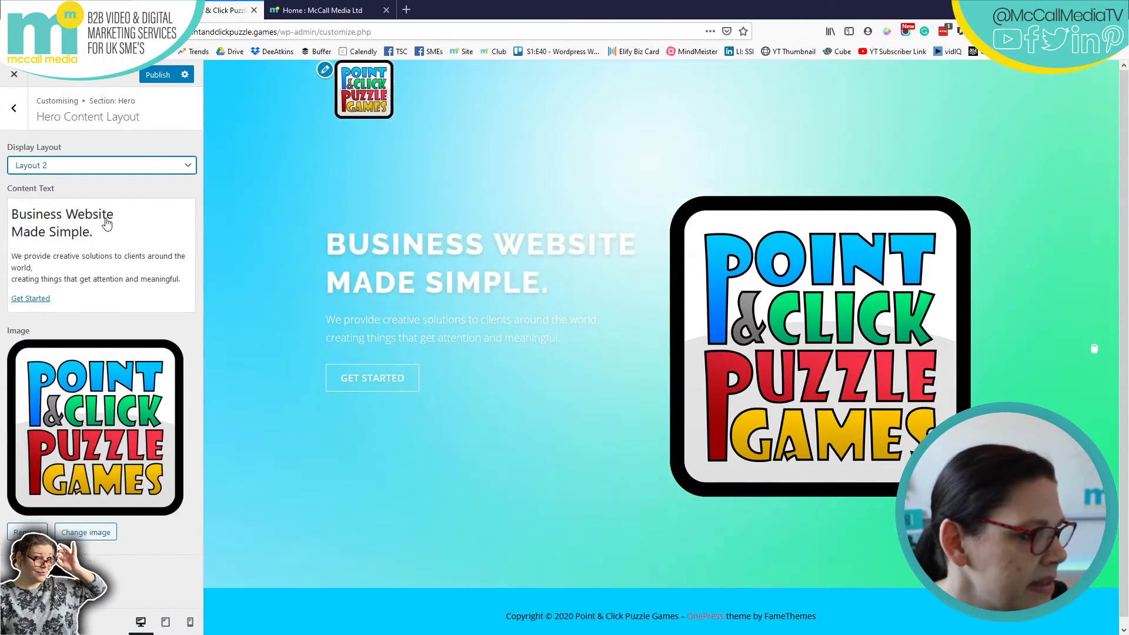
{"action": "left_click", "coordinate": [103, 231]}
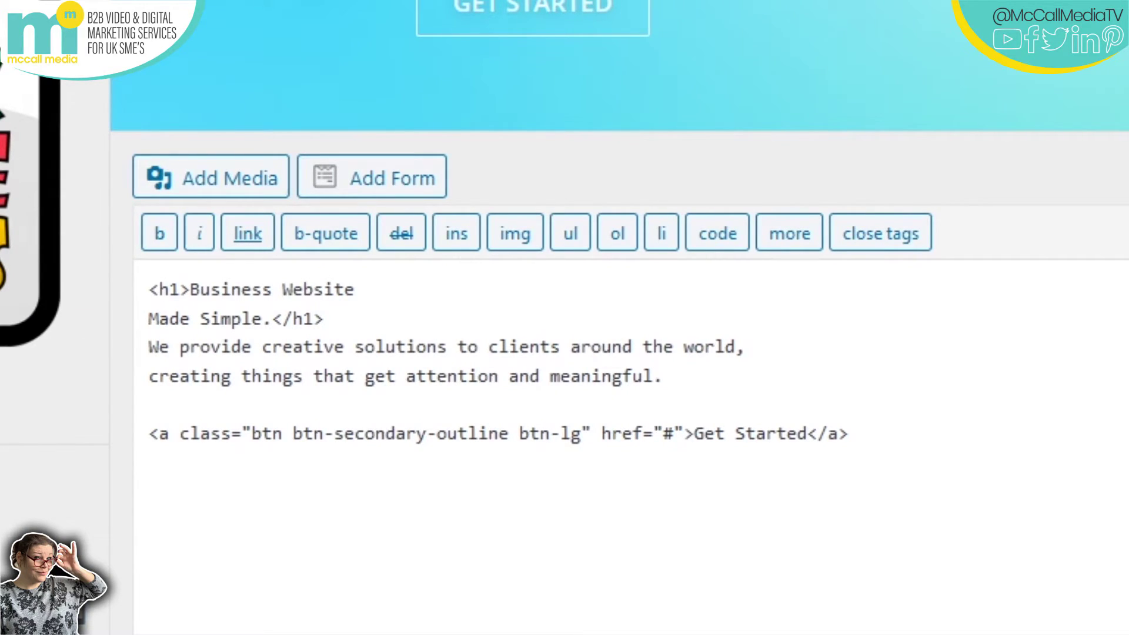
Replace the h1 text with "Teaching Kids To Code" and a js-rotating span of "Open-Source Software | Free Online Tools | Adults Can Learn Too"
{"action": "left_click_drag", "start_coordinate": [873, 444], "coordinate": [90, 430]}
{"action": "left_click", "coordinate": [691, 376]}
{"action": "left_click_drag", "start_coordinate": [367, 316], "coordinate": [96, 287]}
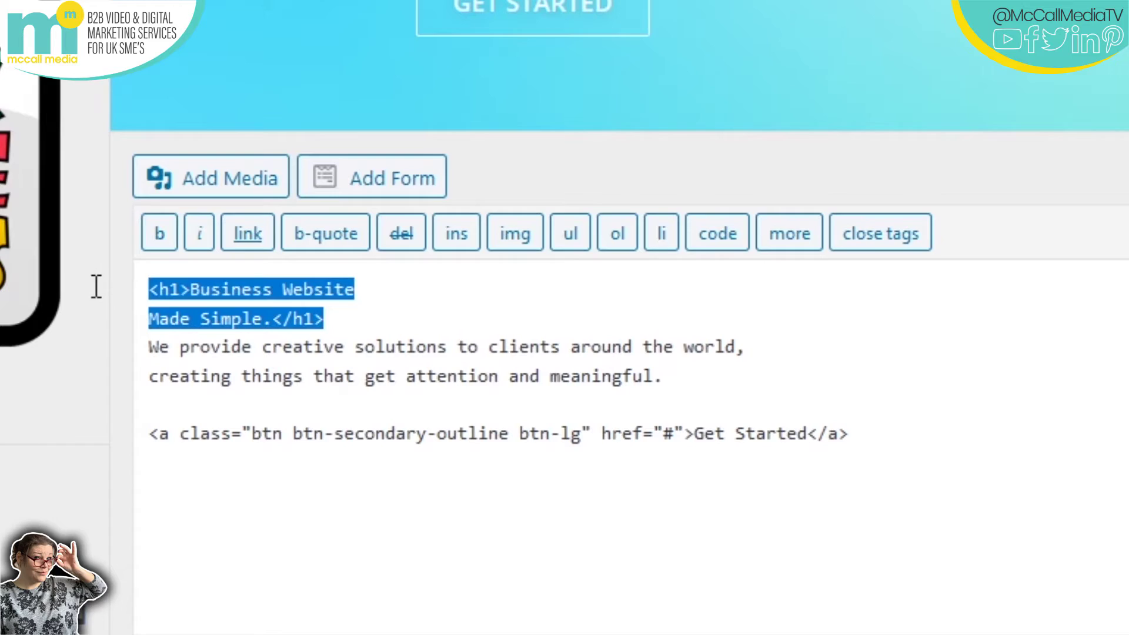
{"action": "left_click", "coordinate": [188, 289]}
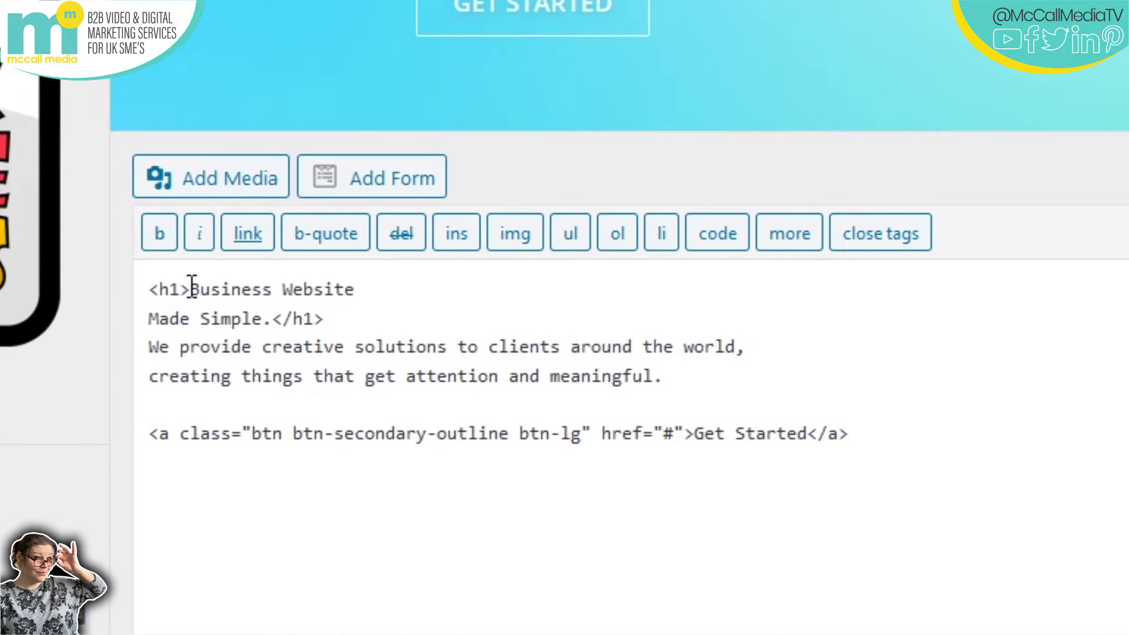
{"action": "left_click_drag", "start_coordinate": [264, 302], "coordinate": [274, 312]}
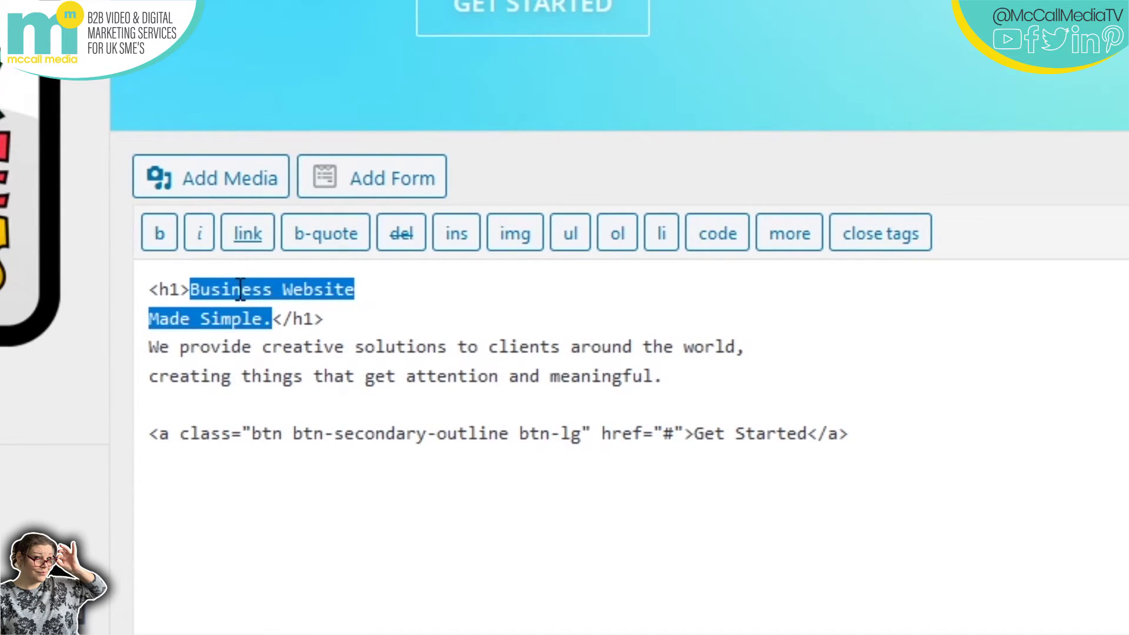
{"action": "key", "text": "ctrl+v"}
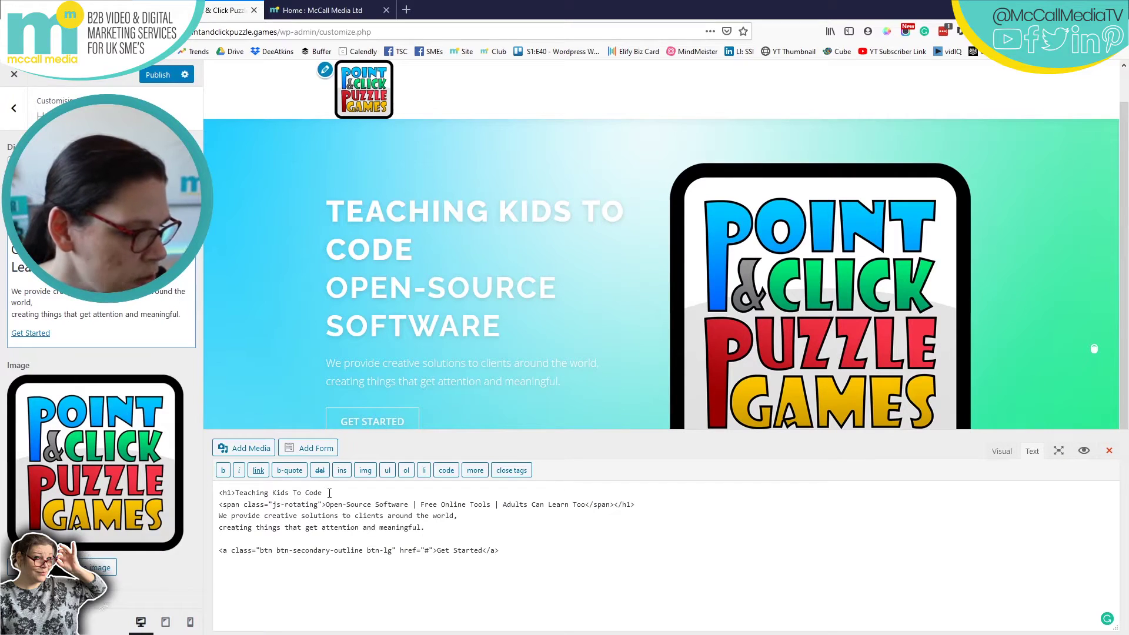
Close the h1 after "Teaching Kids To Code" and wrap the js-rotating span in its own h2 heading
{"action": "left_click_drag", "start_coordinate": [330, 493], "coordinate": [235, 493]}
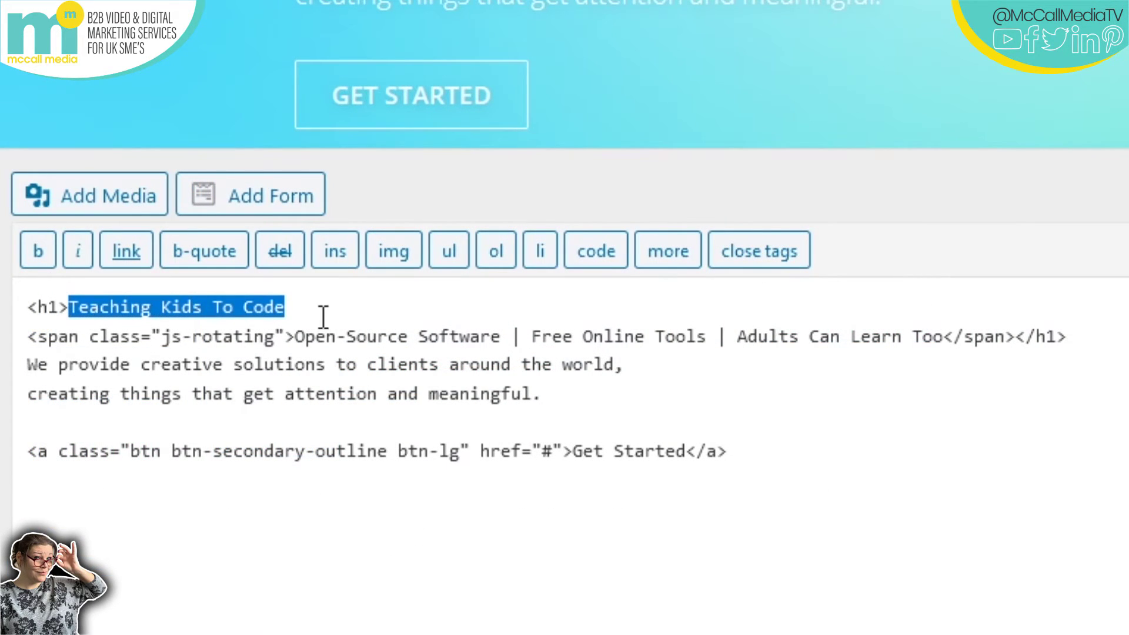
{"action": "left_click", "coordinate": [322, 313]}
{"action": "type", "text": "</h1>"}
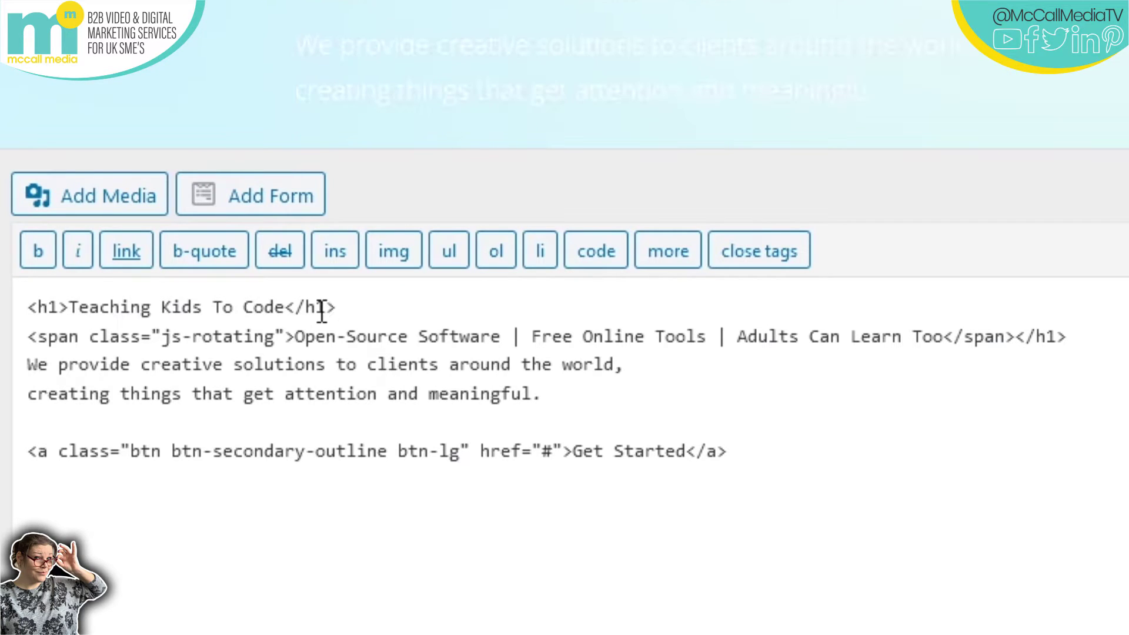
{"action": "left_click", "coordinate": [28, 336]}
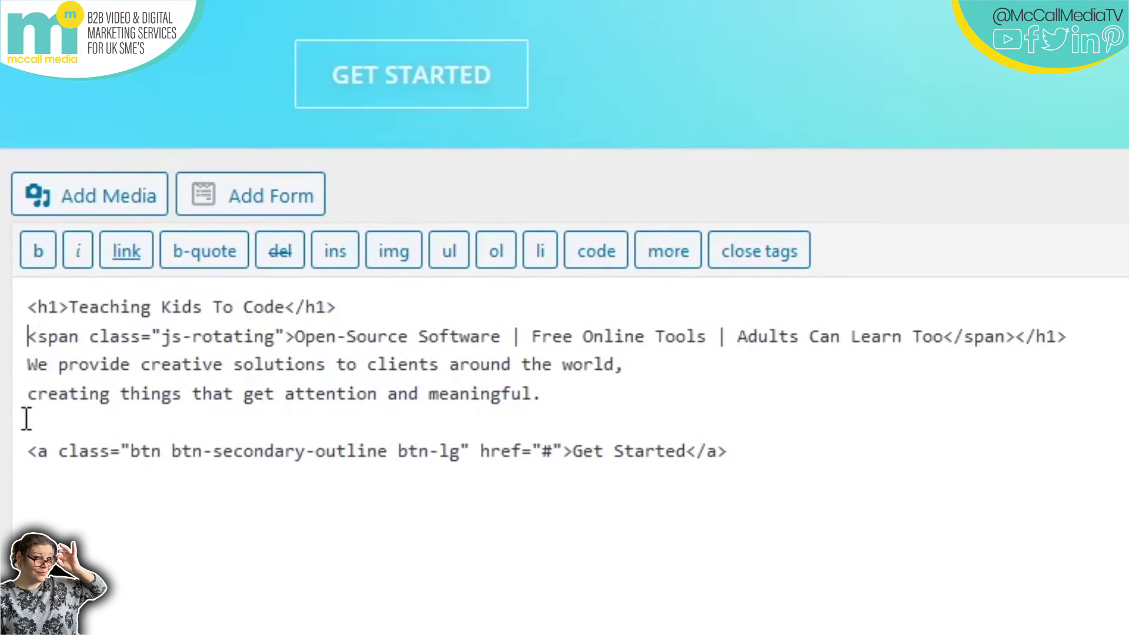
{"action": "type", "text": "<"}
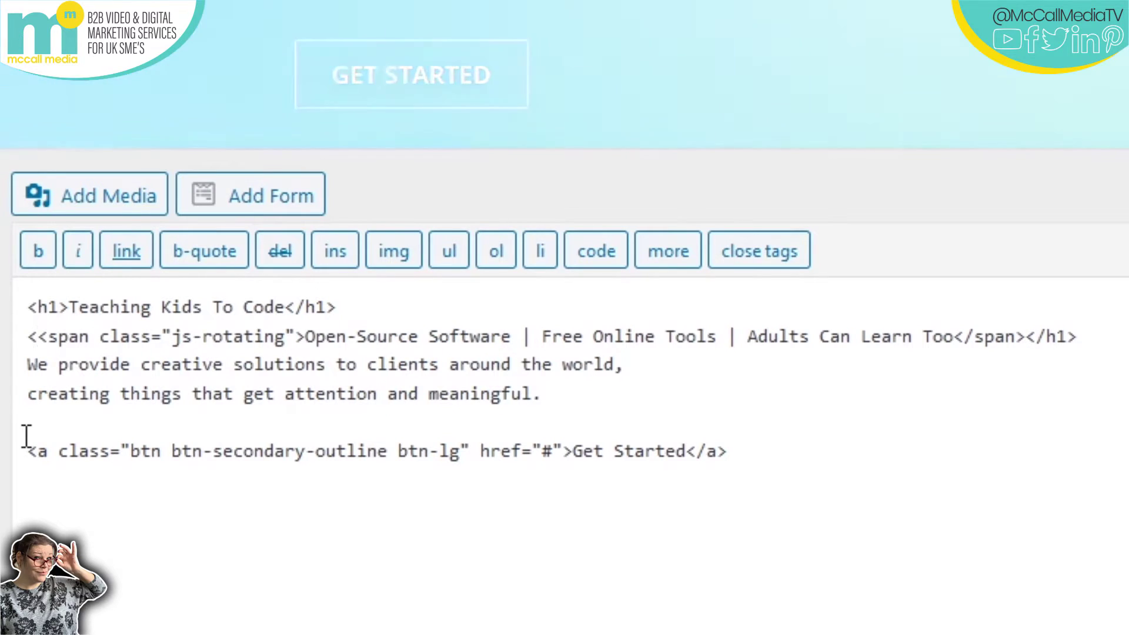
{"action": "type", "text": "h2"}
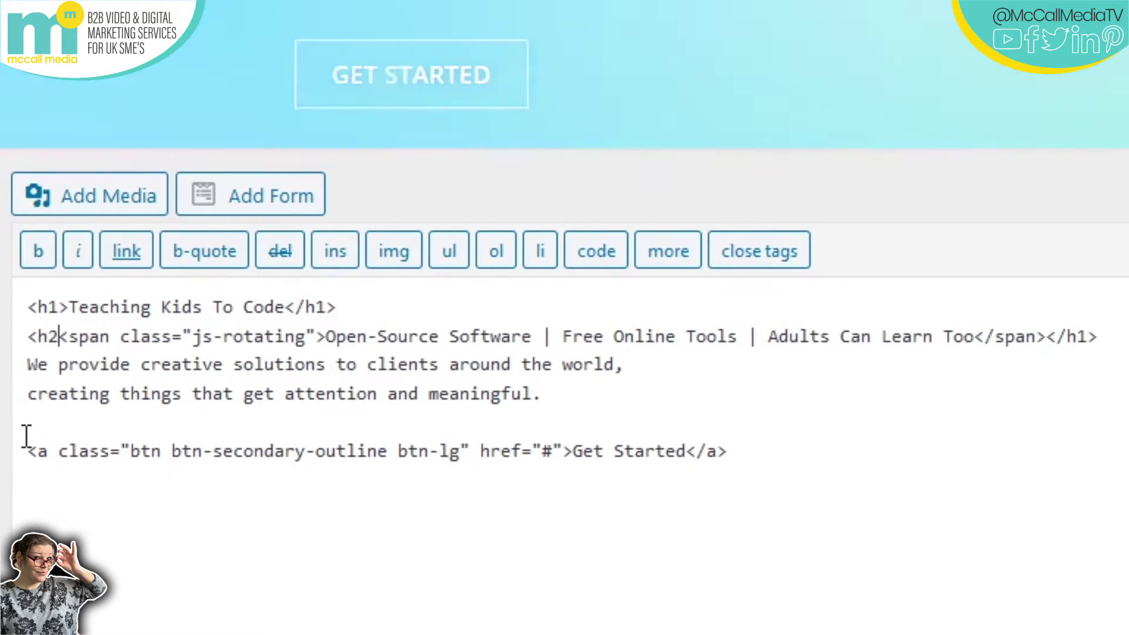
{"action": "type", "text": ">"}
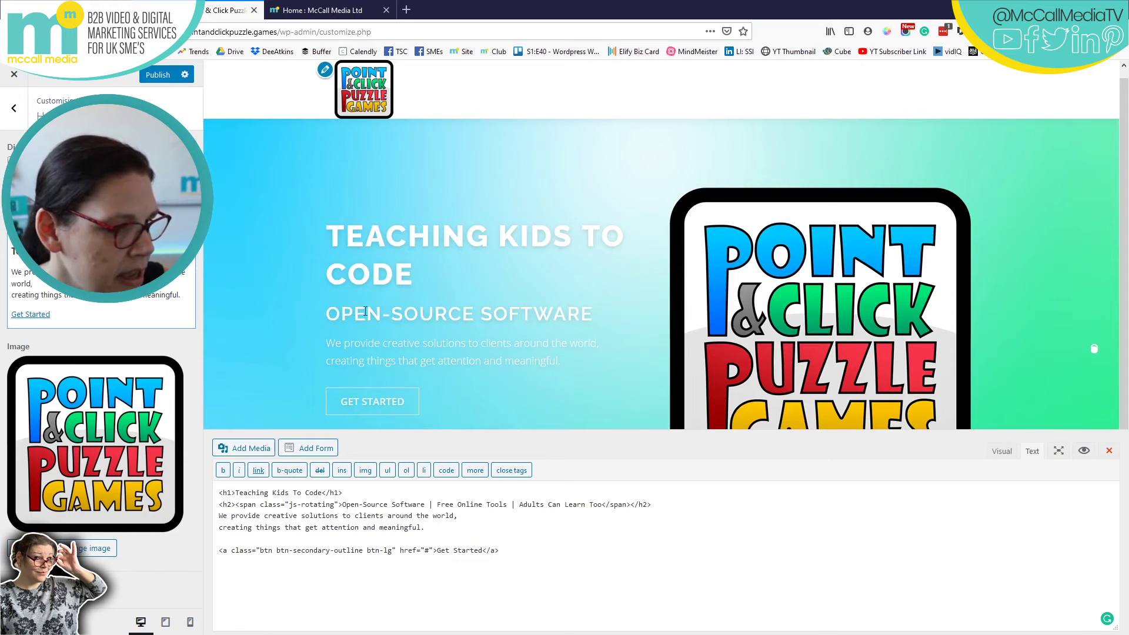
{"action": "left_click_drag", "start_coordinate": [327, 312], "coordinate": [589, 307]}
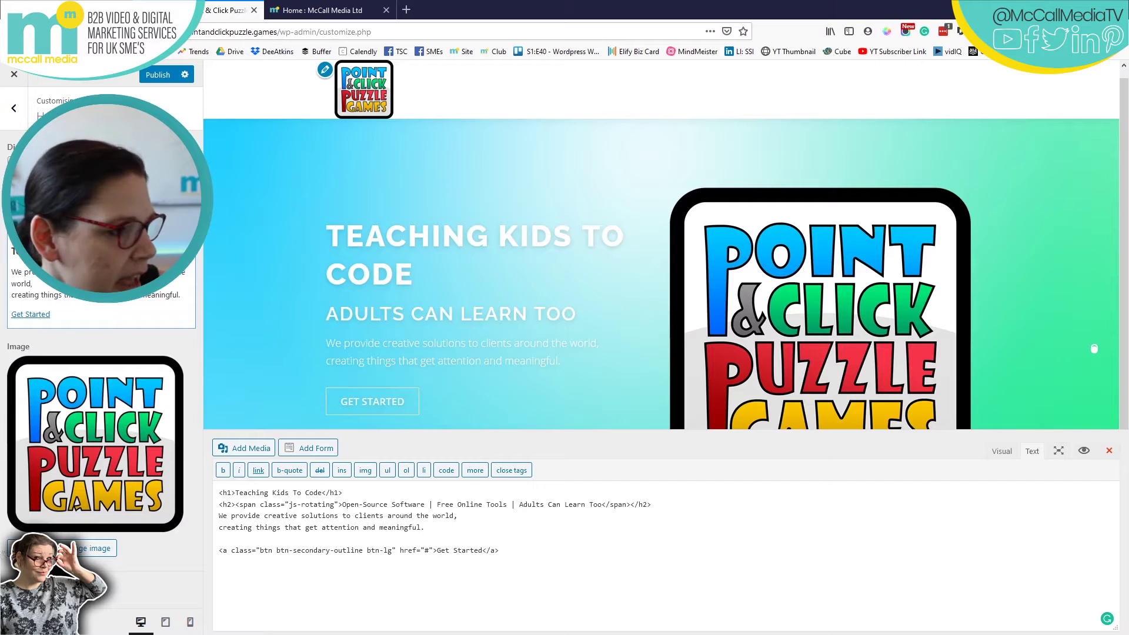
Set the display layout to Layout 1 and copy its small text about teaching kids and adults how to code
{"action": "left_click", "coordinate": [96, 164]}
{"action": "left_click", "coordinate": [96, 179]}
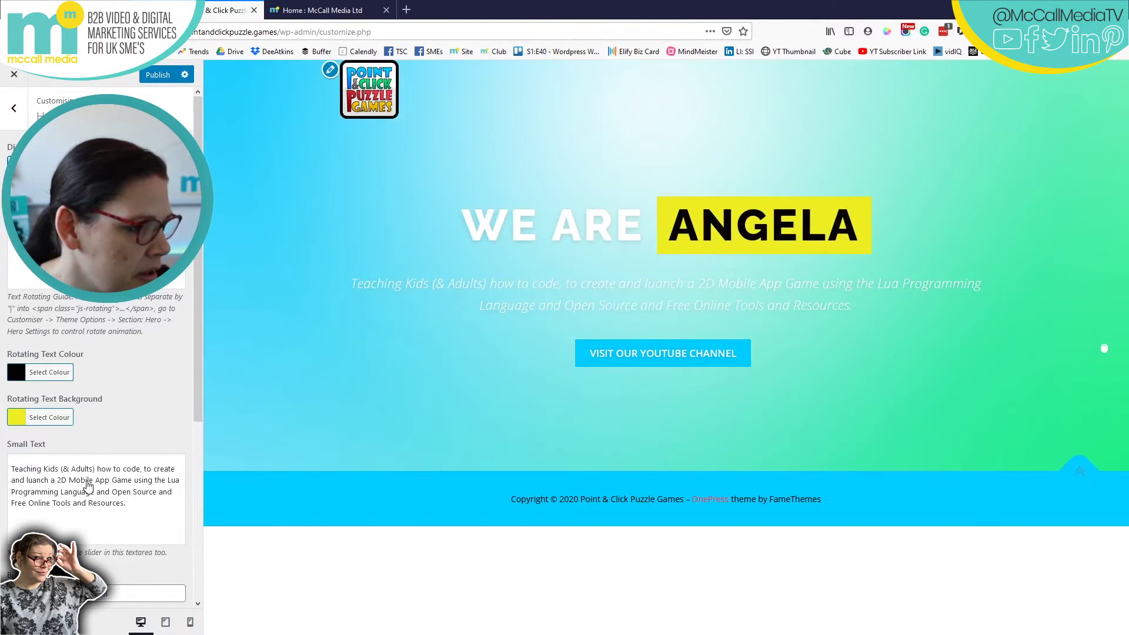
{"action": "left_click", "coordinate": [132, 484]}
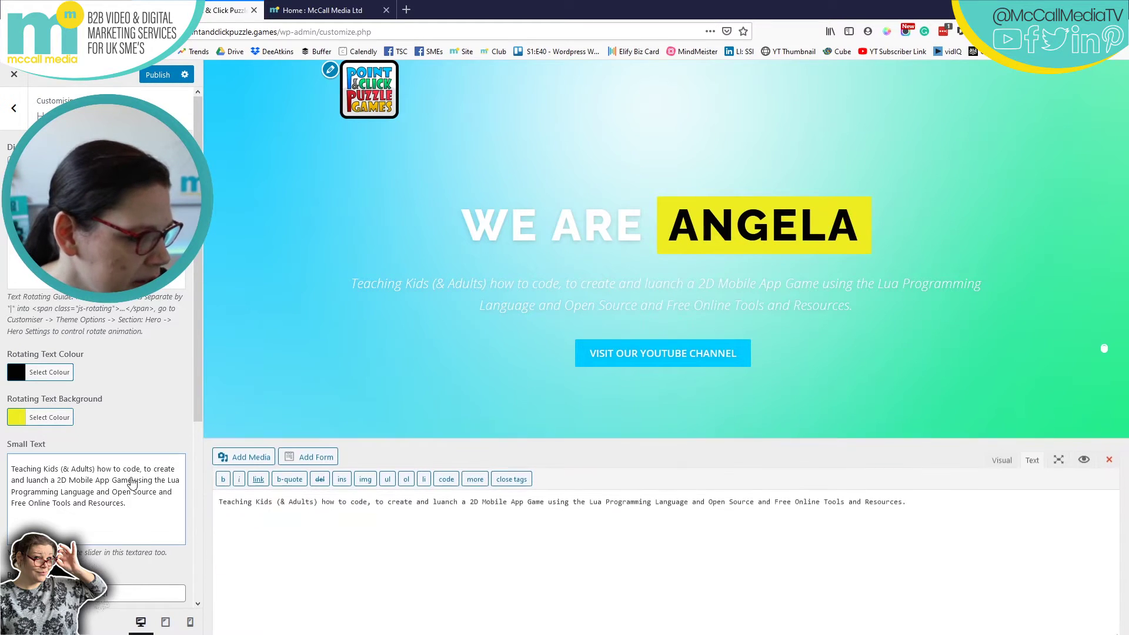
{"action": "left_click_drag", "start_coordinate": [930, 499], "coordinate": [240, 503]}
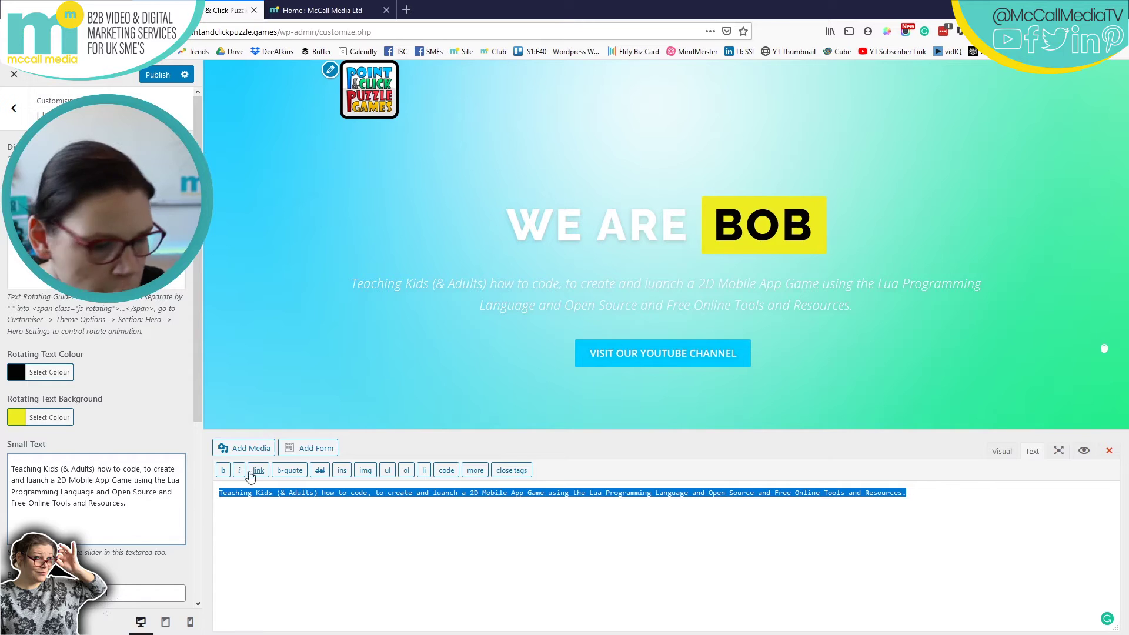
Return to Layout 2 and replace its "We provide creative solutions" paragraph with the copied "Teaching Kids (& Adults) how to code" text
{"action": "left_click", "coordinate": [135, 164]}
{"action": "left_click", "coordinate": [132, 189]}
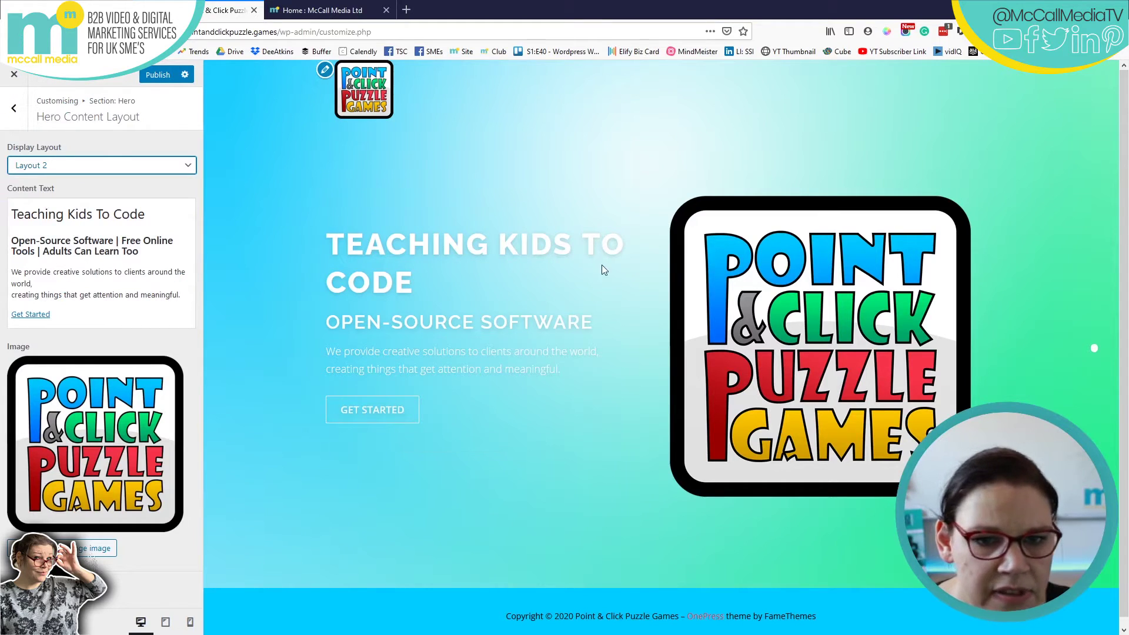
{"action": "left_click", "coordinate": [156, 237]}
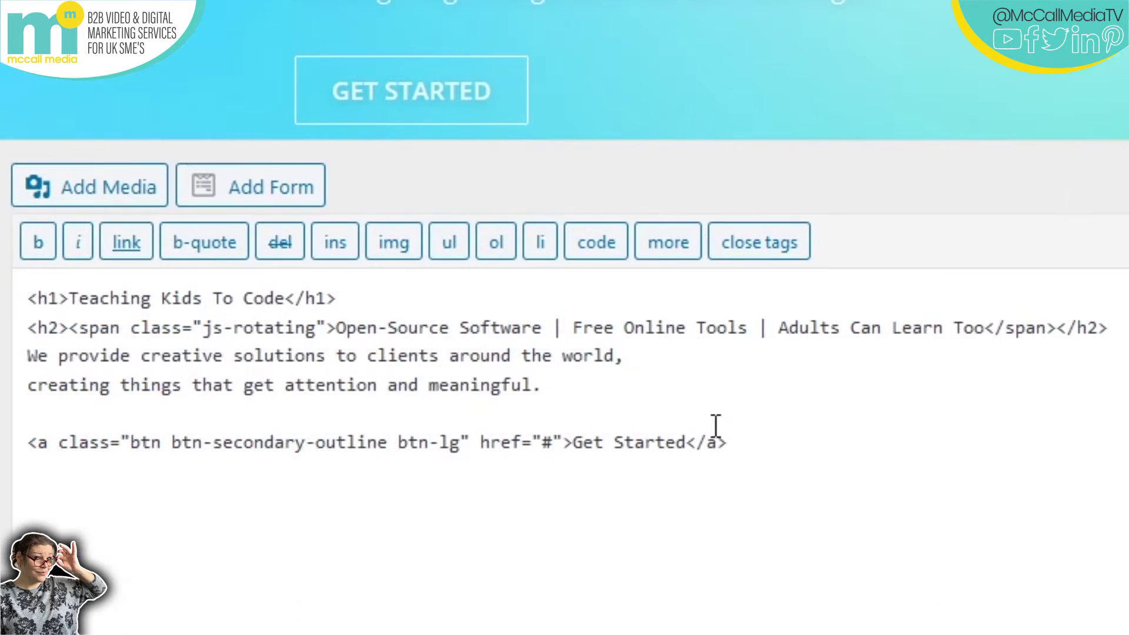
{"action": "left_click_drag", "start_coordinate": [577, 386], "coordinate": [20, 360]}
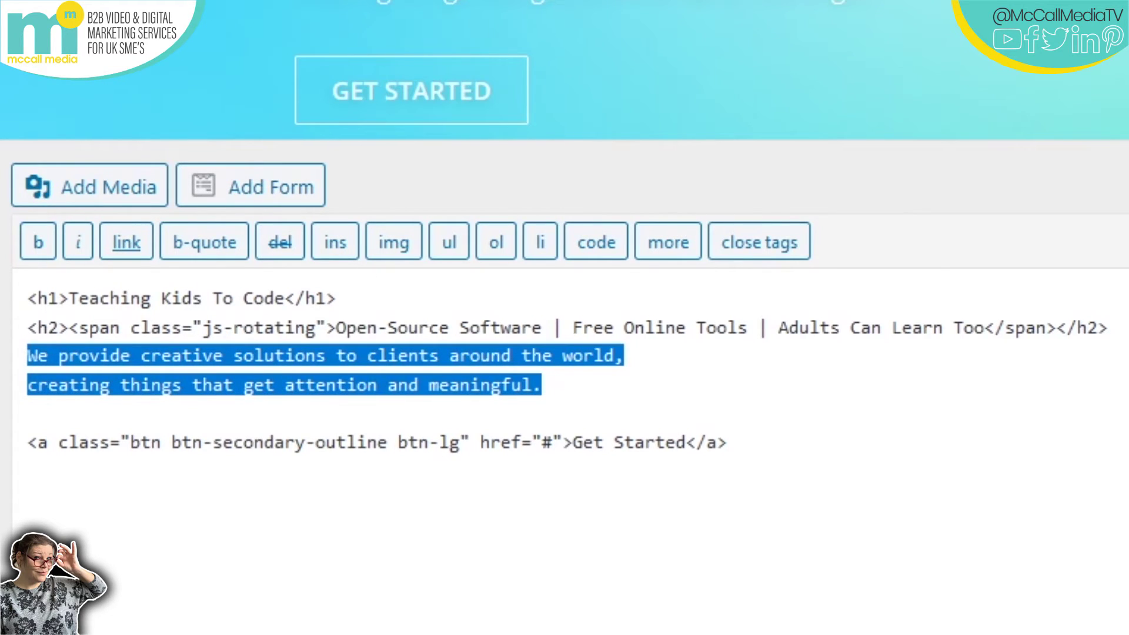
{"action": "type", "text": "Teaching Kids (& Adults) how to code, to create and luanch a 2D Mobile App Game using the Lua Programming Language and Open Source and Free Online Tools and Resources."}
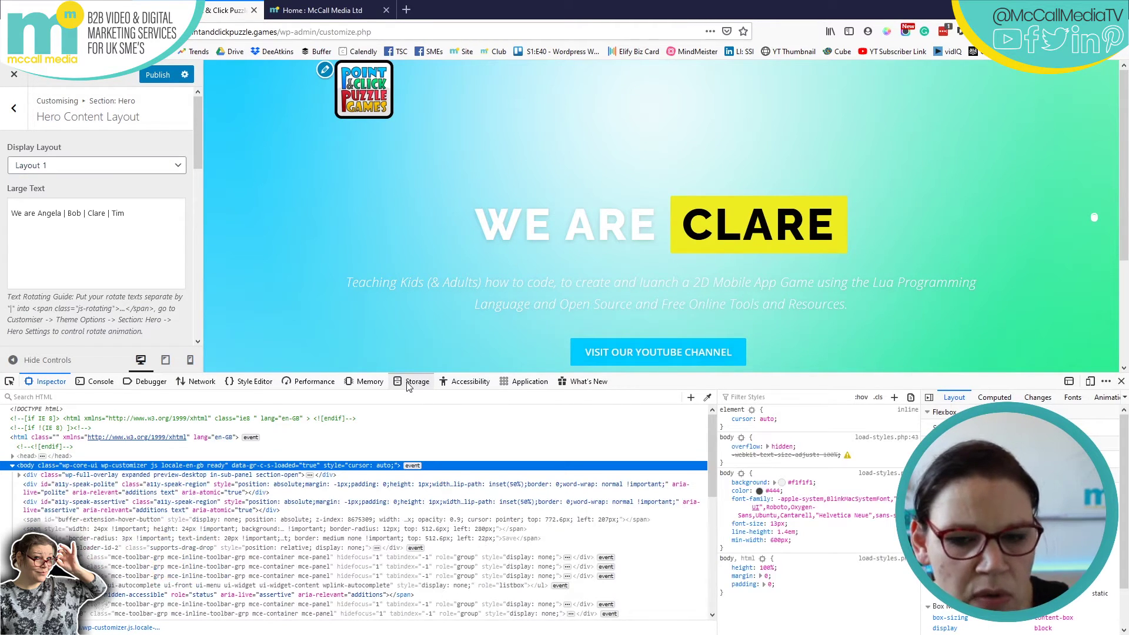
Inspect the "Visit our YouTube Channel" button in the Layout 1 preview and pick its link element for copying
{"action": "scroll", "coordinate": [396, 262], "scroll_direction": "down", "scroll_amount": 2}
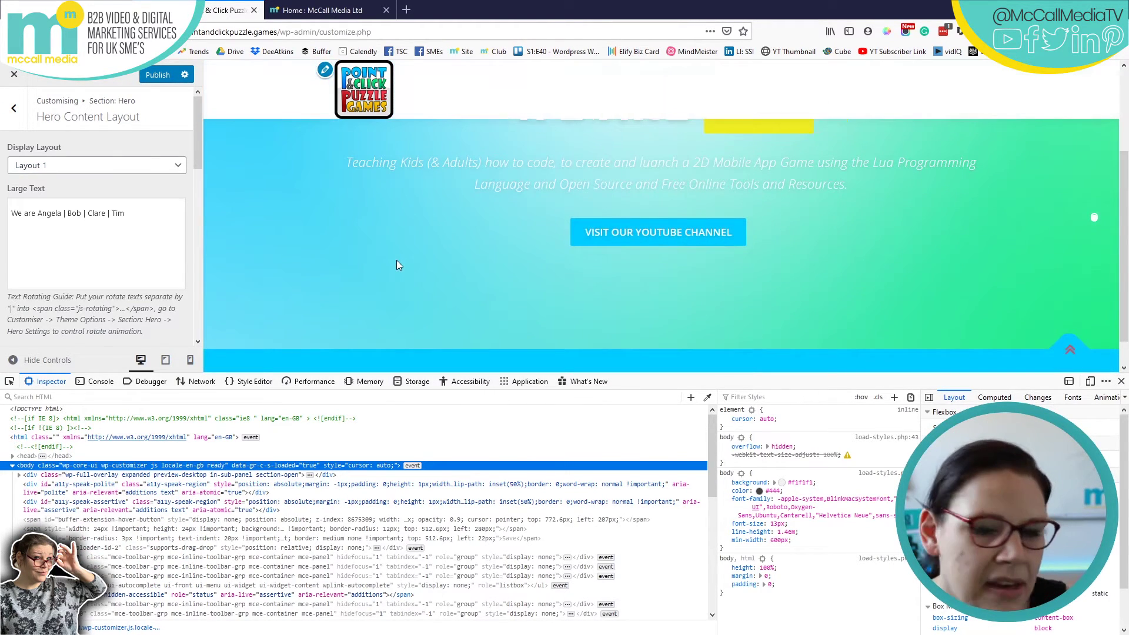
{"action": "left_click", "coordinate": [12, 383]}
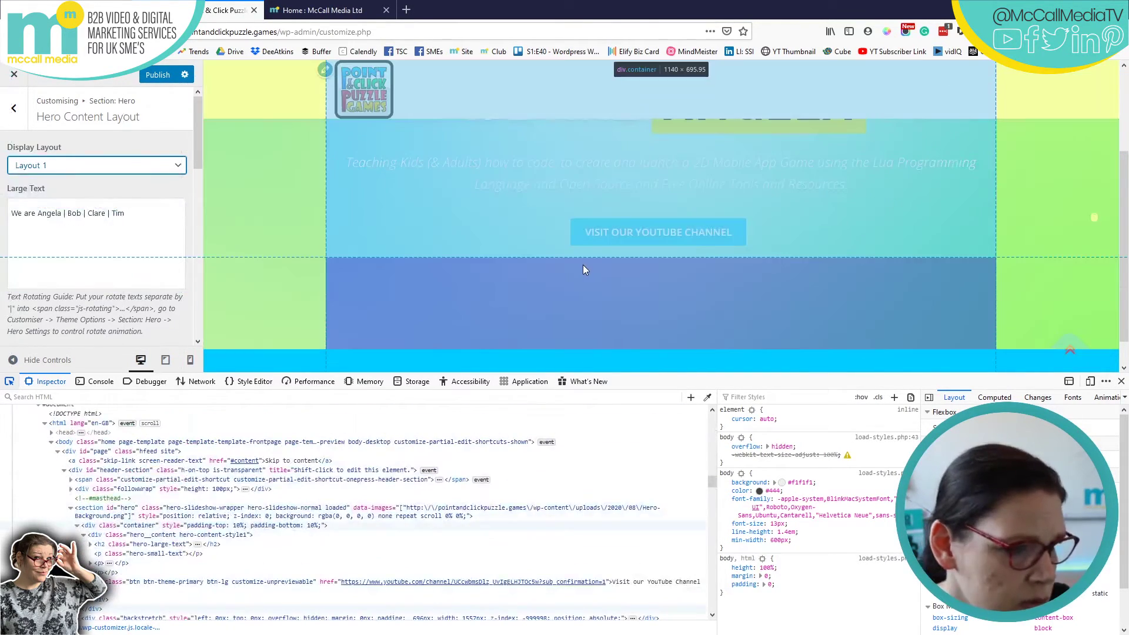
{"action": "left_click", "coordinate": [578, 241]}
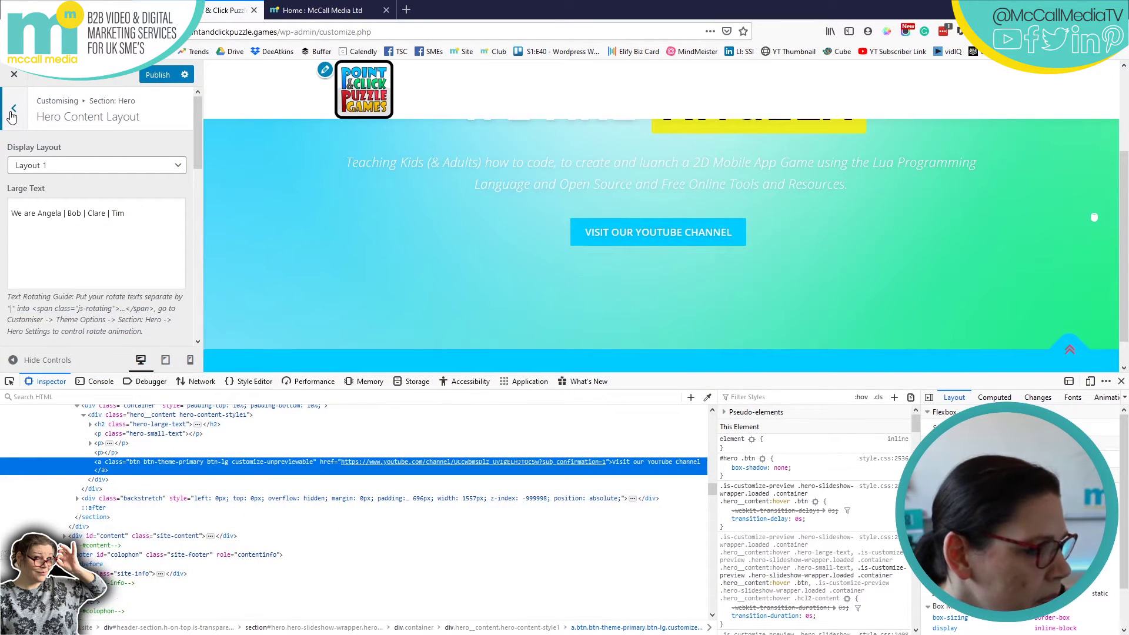
Switch back to Layout 2, close the inspector, and paste the YouTube channel button's link code below the Get Started link
{"action": "left_click", "coordinate": [31, 167]}
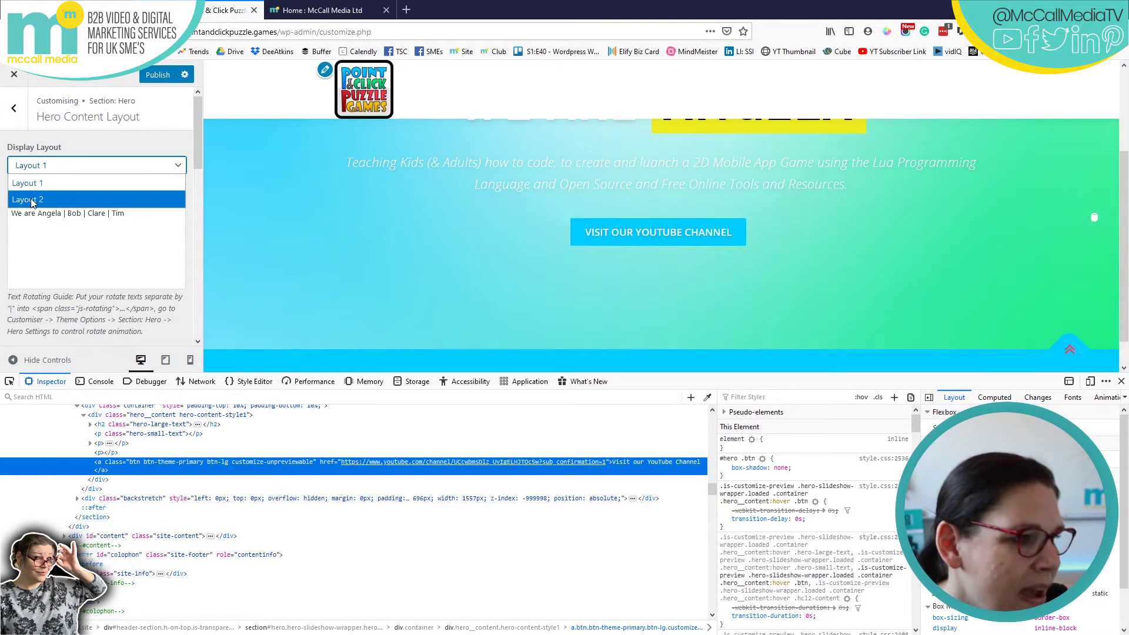
{"action": "left_click", "coordinate": [32, 193]}
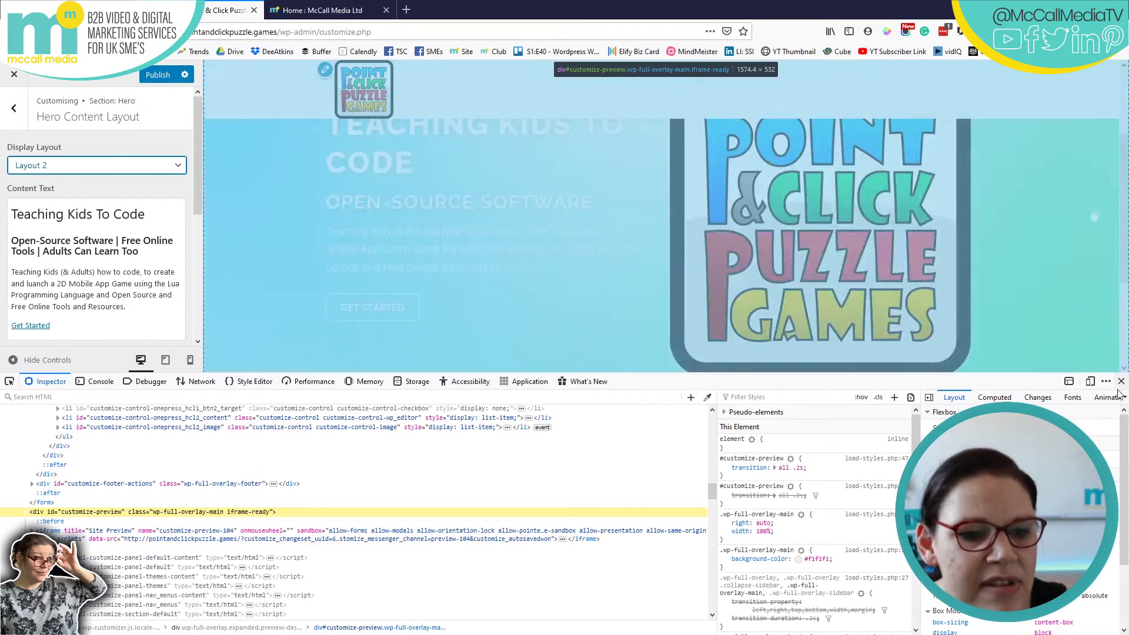
{"action": "left_click", "coordinate": [1123, 382]}
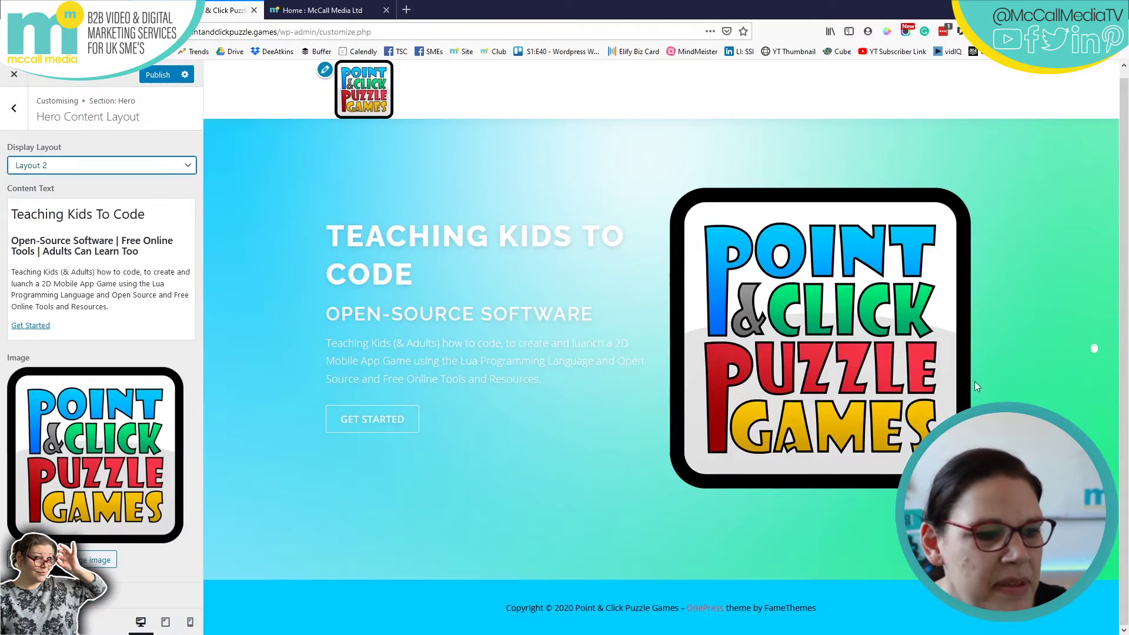
{"action": "left_click", "coordinate": [117, 333]}
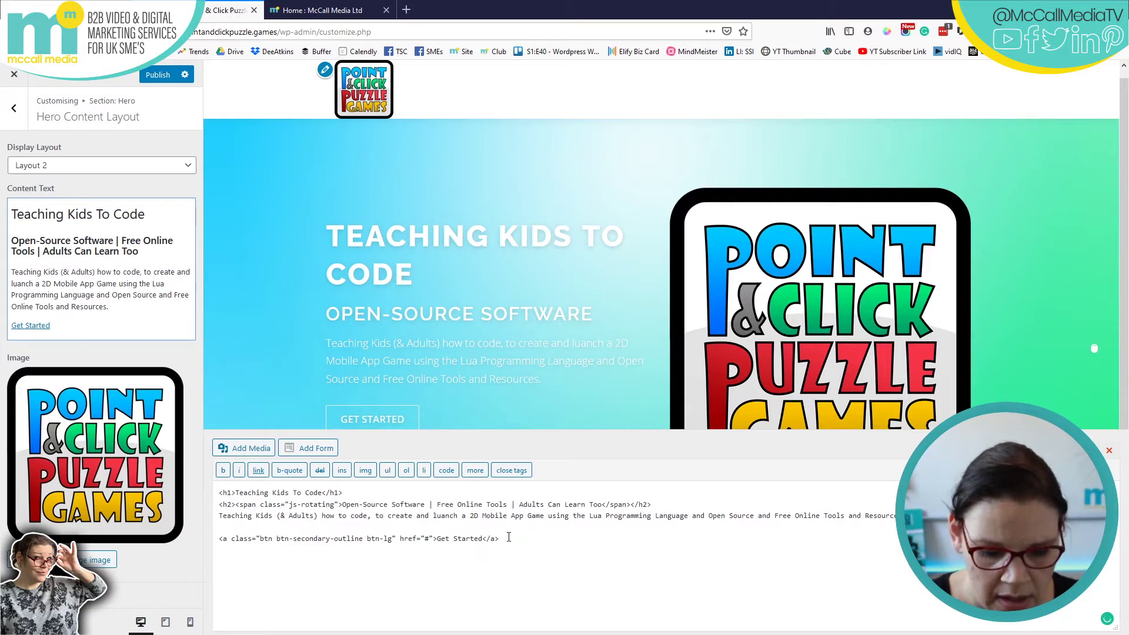
{"action": "key", "text": "Return"}
{"action": "key", "text": "Return"}
{"action": "key", "text": "ctrl+v"}
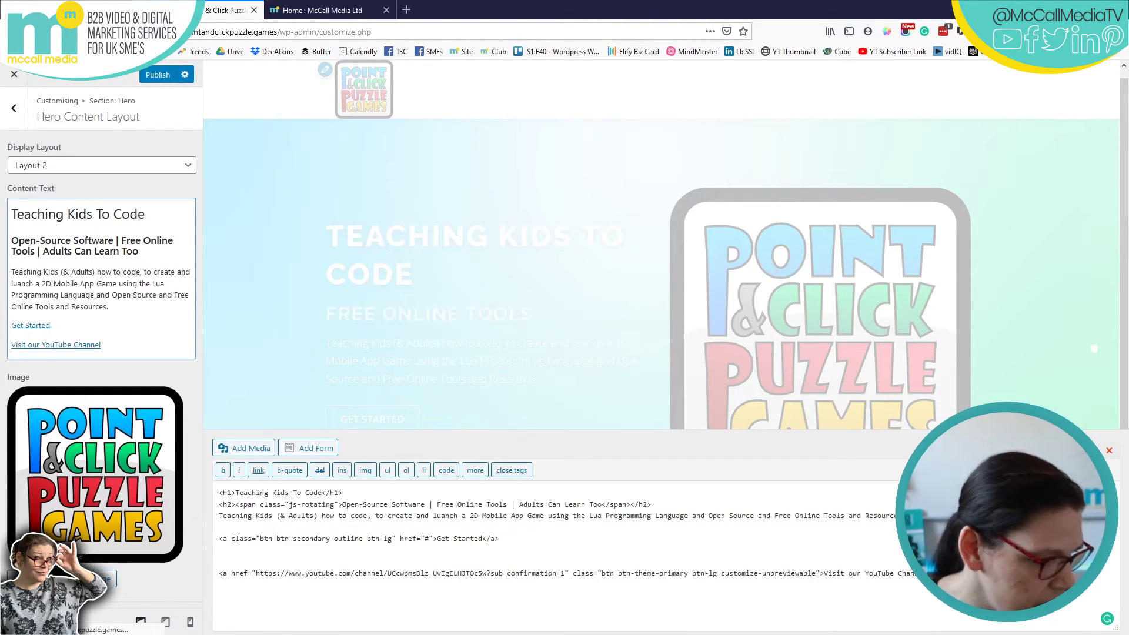
Replace the Get Started link's btn-secondary-outline class with btn-theme-primary copied from the YouTube channel link
{"action": "left_click_drag", "start_coordinate": [235, 539], "coordinate": [353, 543]}
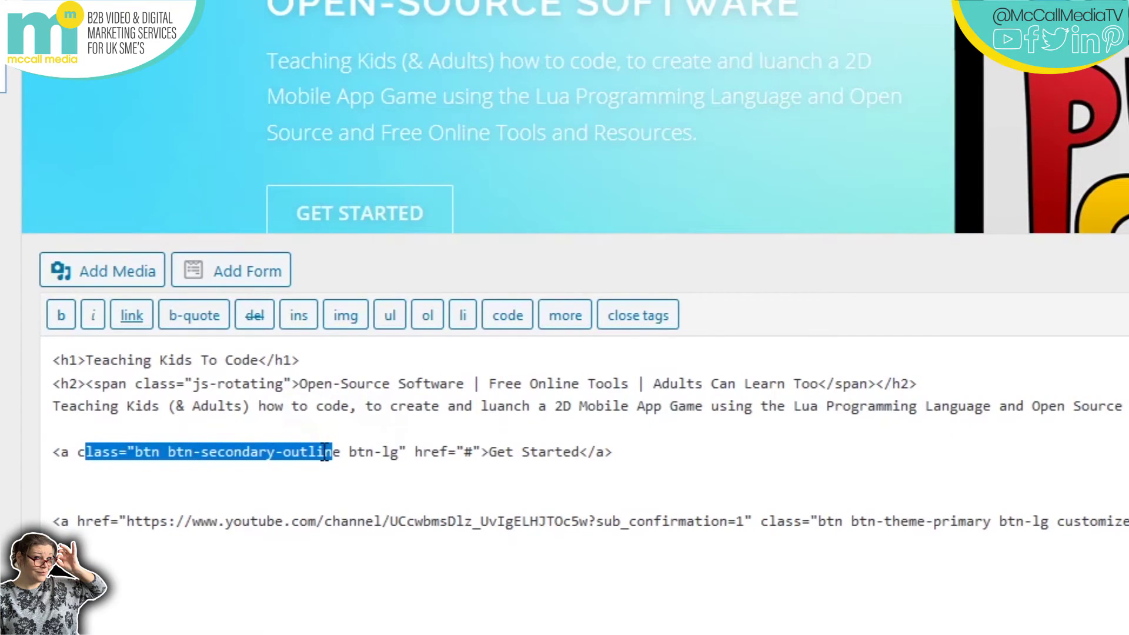
{"action": "left_click_drag", "start_coordinate": [769, 524], "coordinate": [991, 520]}
{"action": "key", "text": "ctrl+c"}
{"action": "left_click", "coordinate": [858, 525]}
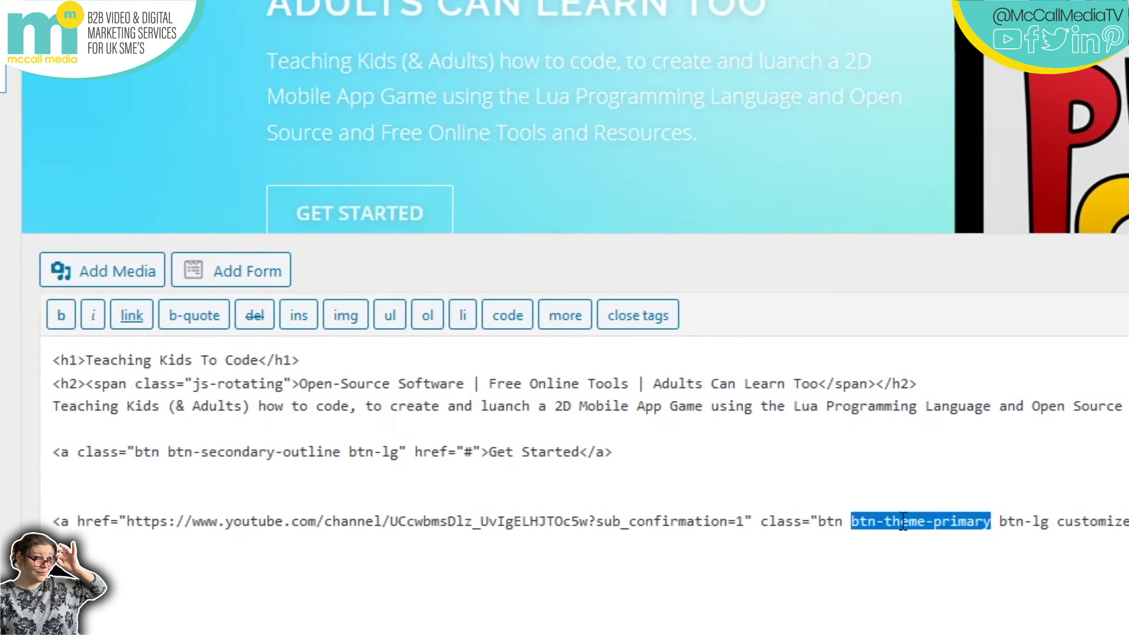
{"action": "left_click_drag", "start_coordinate": [169, 452], "coordinate": [342, 453]}
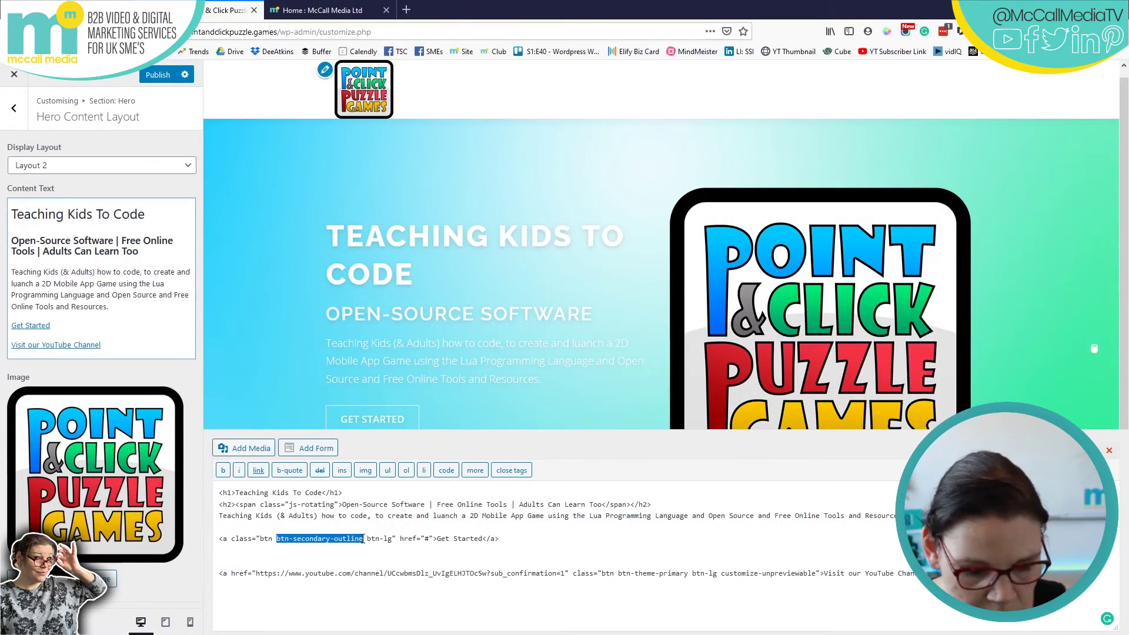
{"action": "key", "text": "ctrl+v"}
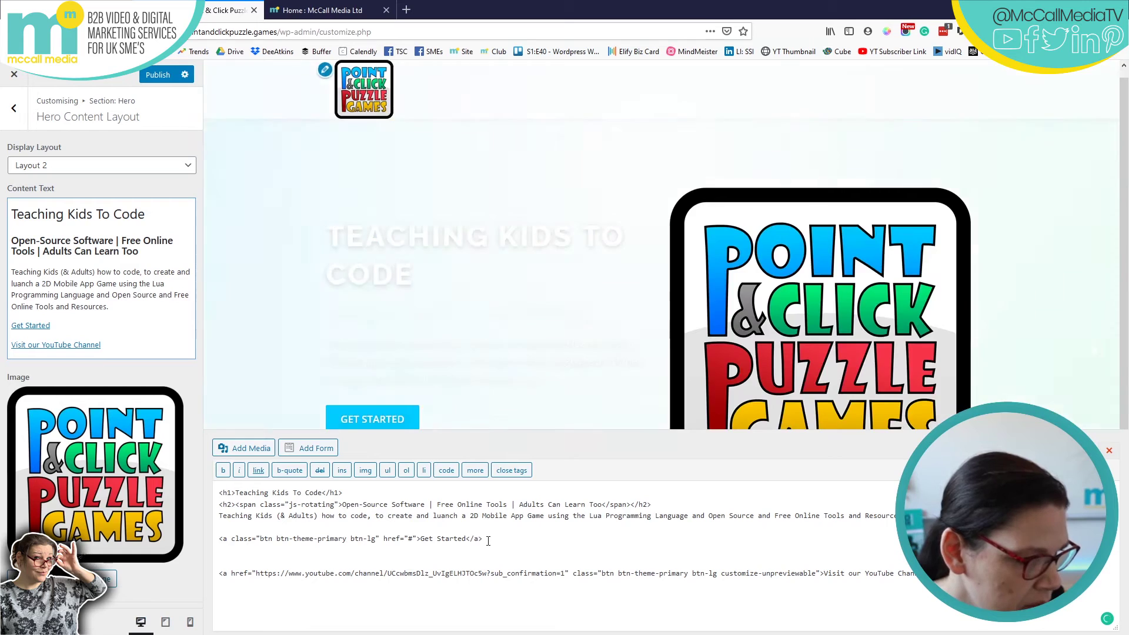
Replace the # in the Get Started link's href with the YouTube channel URL from the link below, including ?sub_confirmation=1
{"action": "left_click_drag", "start_coordinate": [219, 573], "coordinate": [757, 592]}
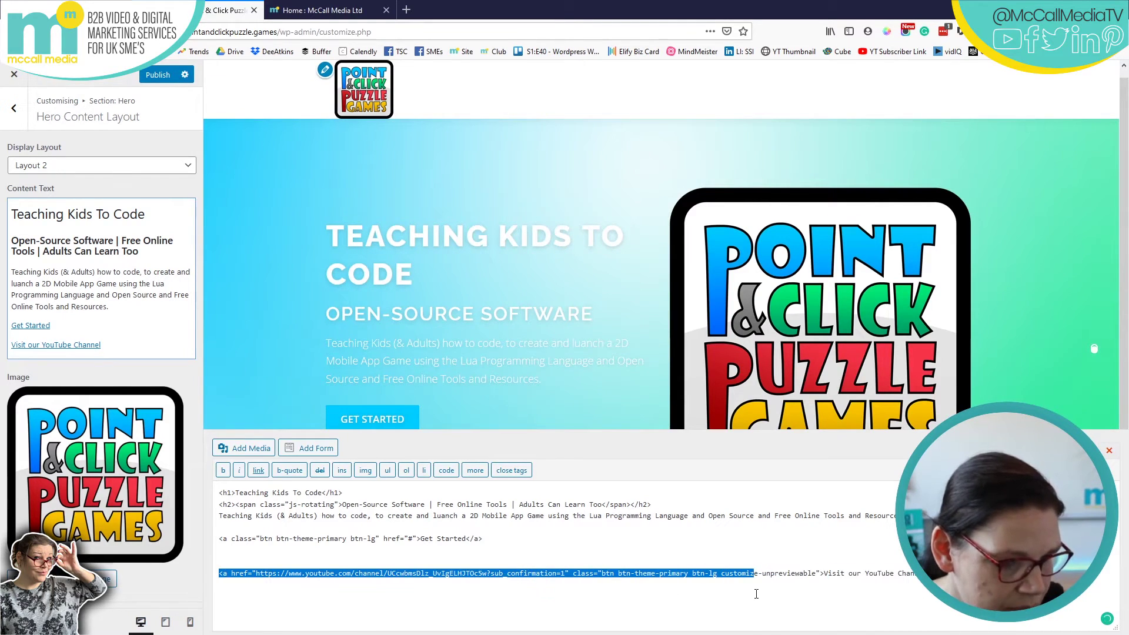
{"action": "left_click", "coordinate": [745, 588]}
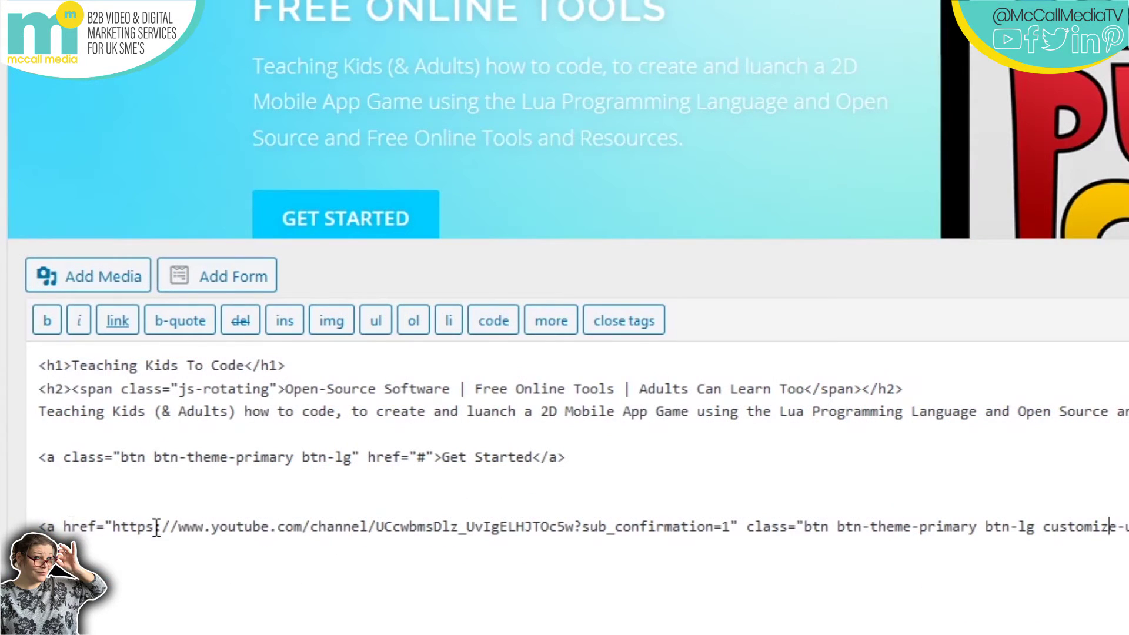
{"action": "left_click_drag", "start_coordinate": [373, 457], "coordinate": [434, 457]}
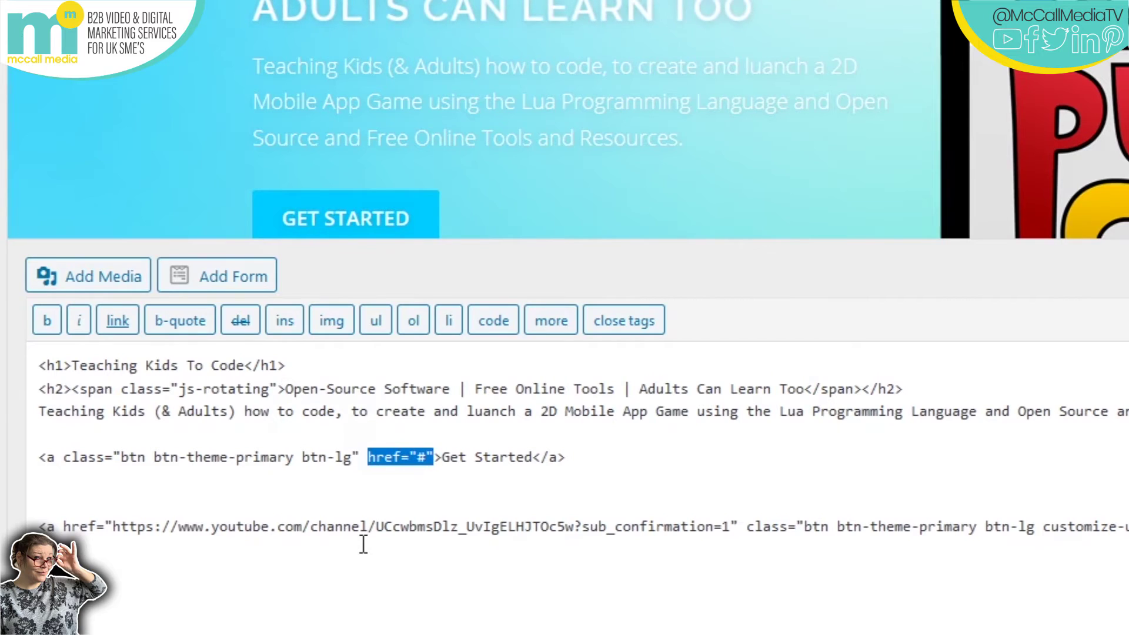
{"action": "left_click", "coordinate": [114, 526]}
{"action": "left_click_drag", "start_coordinate": [114, 527], "coordinate": [726, 534]}
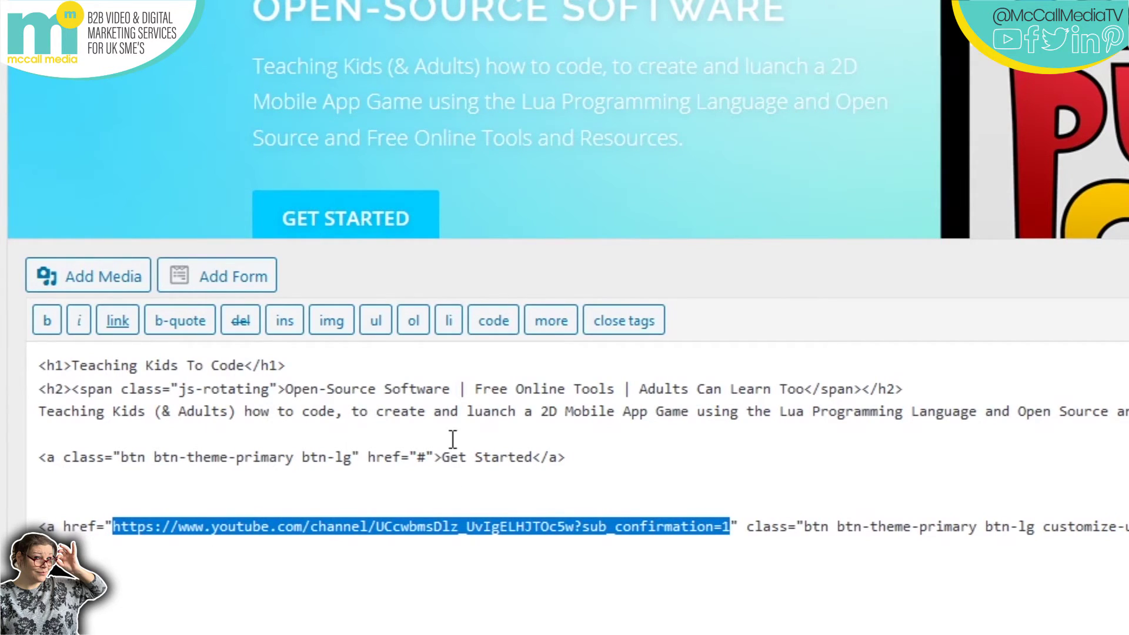
{"action": "double_click", "coordinate": [420, 458]}
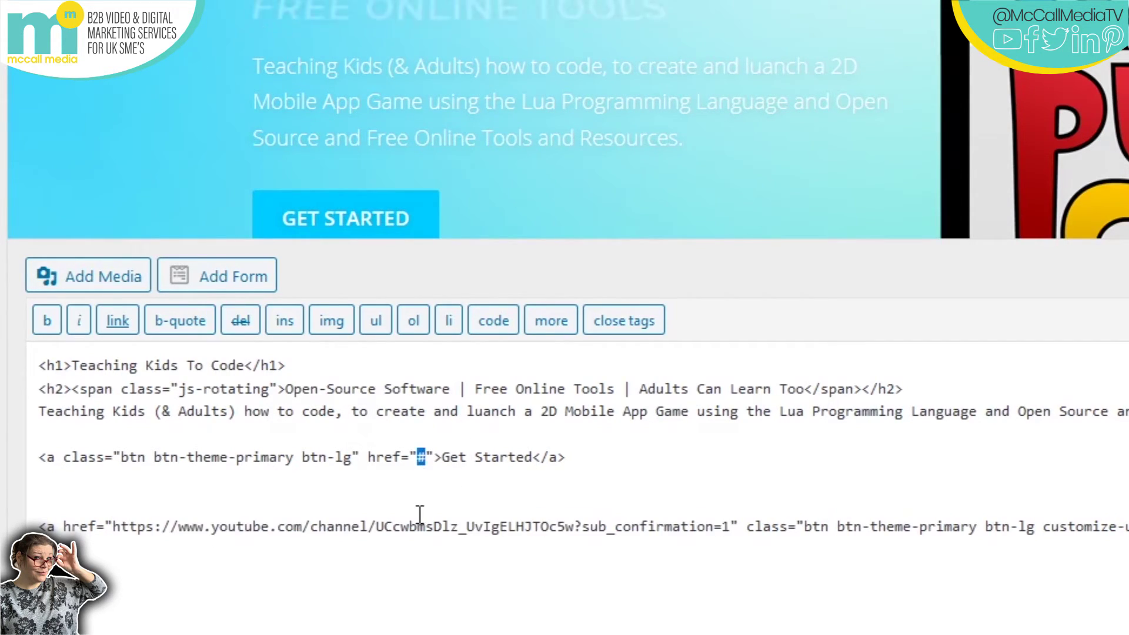
{"action": "type", "text": "https://www.youtube.com/channel/UCcwbmsDlz_UvIgELHJTOc5w?sub_confirmation=1"}
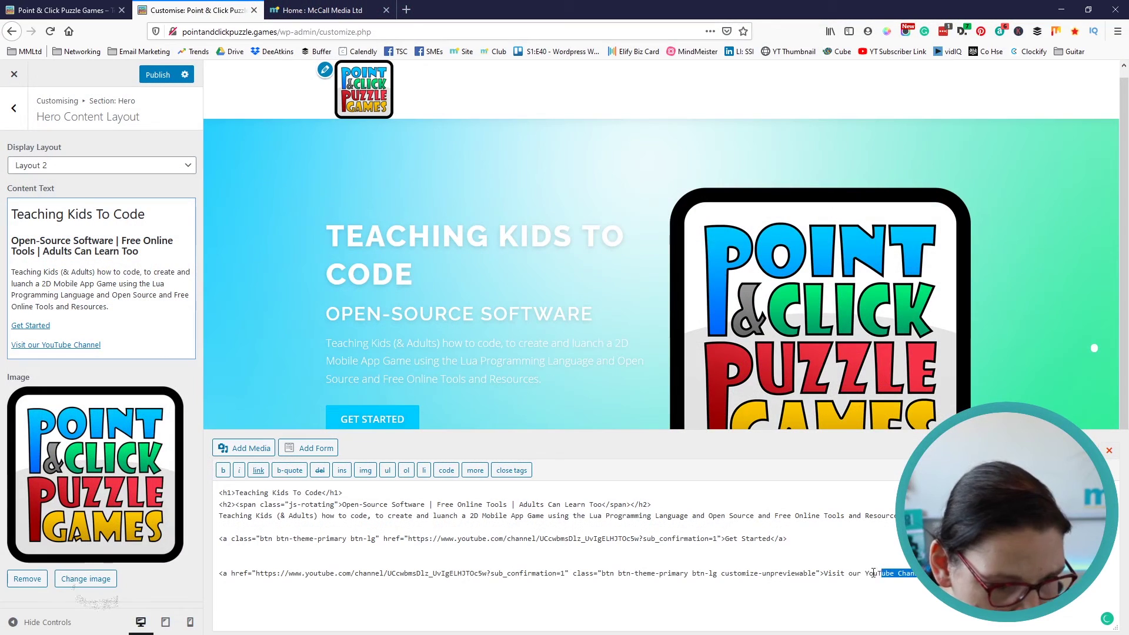
Change the Get Started link text to "Visit our YouTube Channel" and delete the duplicate YouTube link beneath it
{"action": "left_click_drag", "start_coordinate": [882, 573], "coordinate": [826, 574]}
{"action": "key", "text": "ctrl+c"}
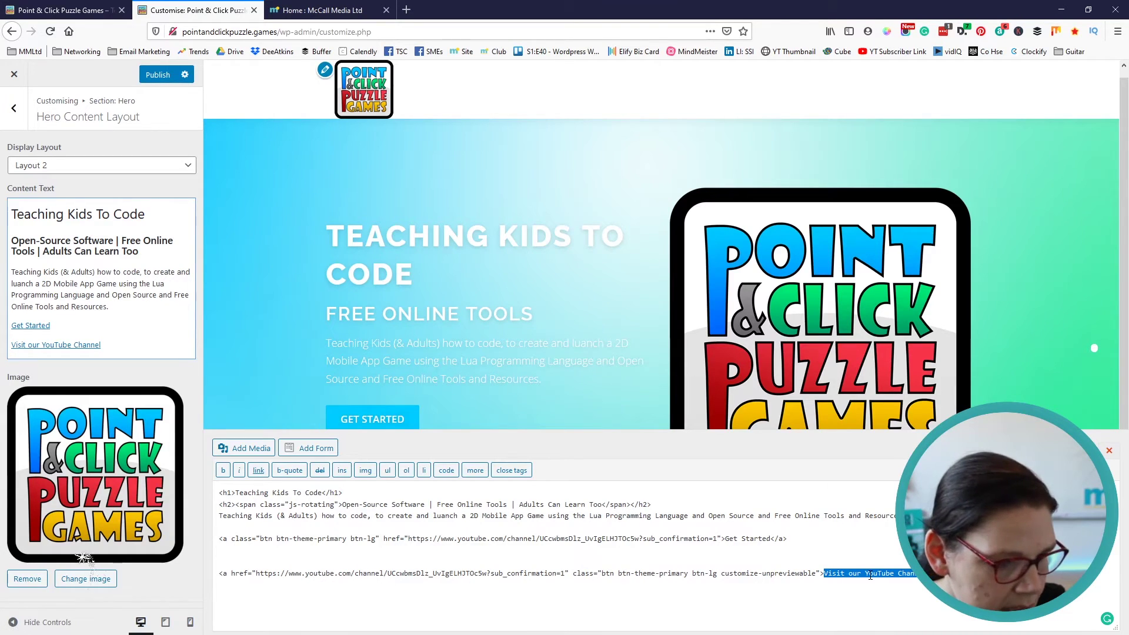
{"action": "left_click_drag", "start_coordinate": [726, 540], "coordinate": [768, 537]}
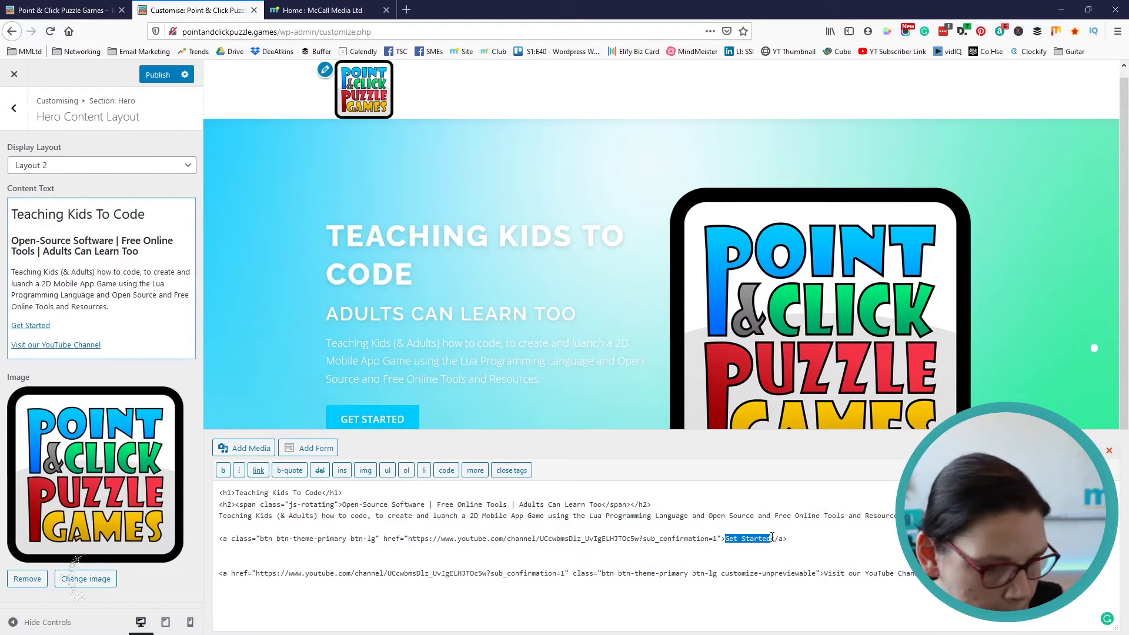
{"action": "key", "text": "ctrl+v"}
{"action": "key", "text": "Down"}
{"action": "left_click_drag", "start_coordinate": [777, 563], "coordinate": [784, 607]}
{"action": "key", "text": "BackSpace"}
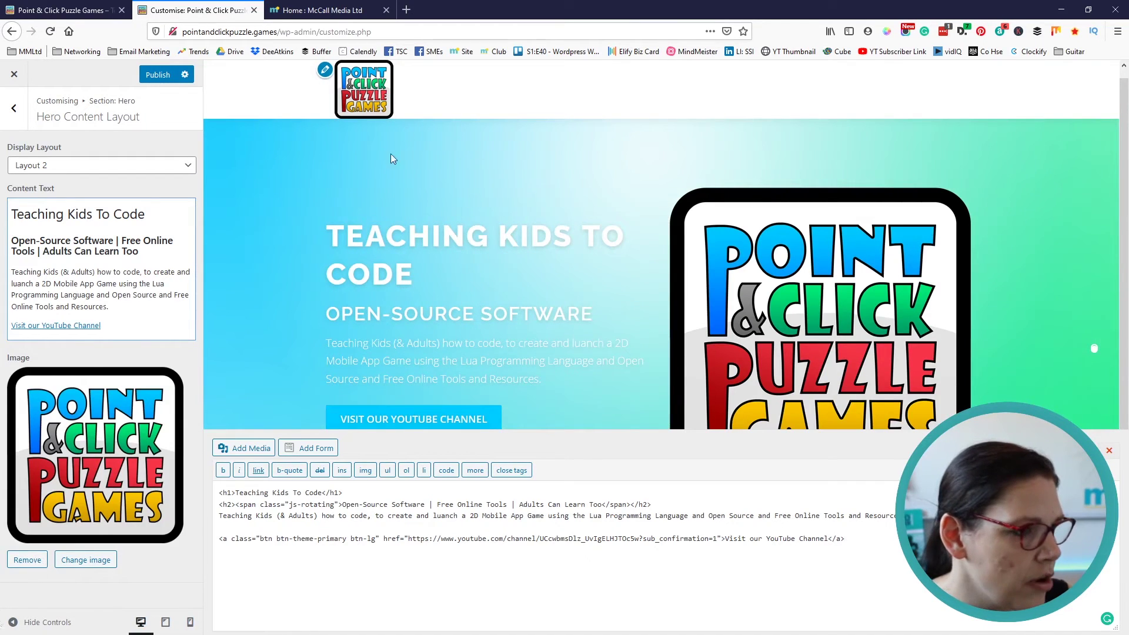
Publish the hero changes and check the hero and the footer copyright line on the live site
{"action": "left_click", "coordinate": [157, 75]}
{"action": "key", "text": "ctrl+Page_Up"}
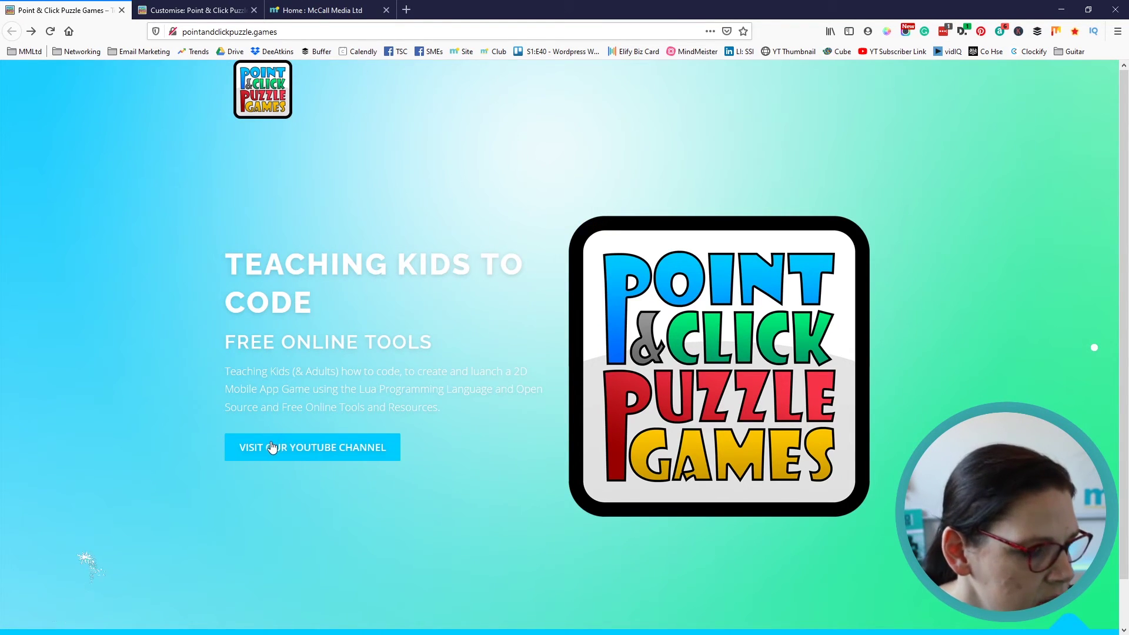
{"action": "scroll", "coordinate": [471, 424], "scroll_direction": "down", "scroll_amount": 1}
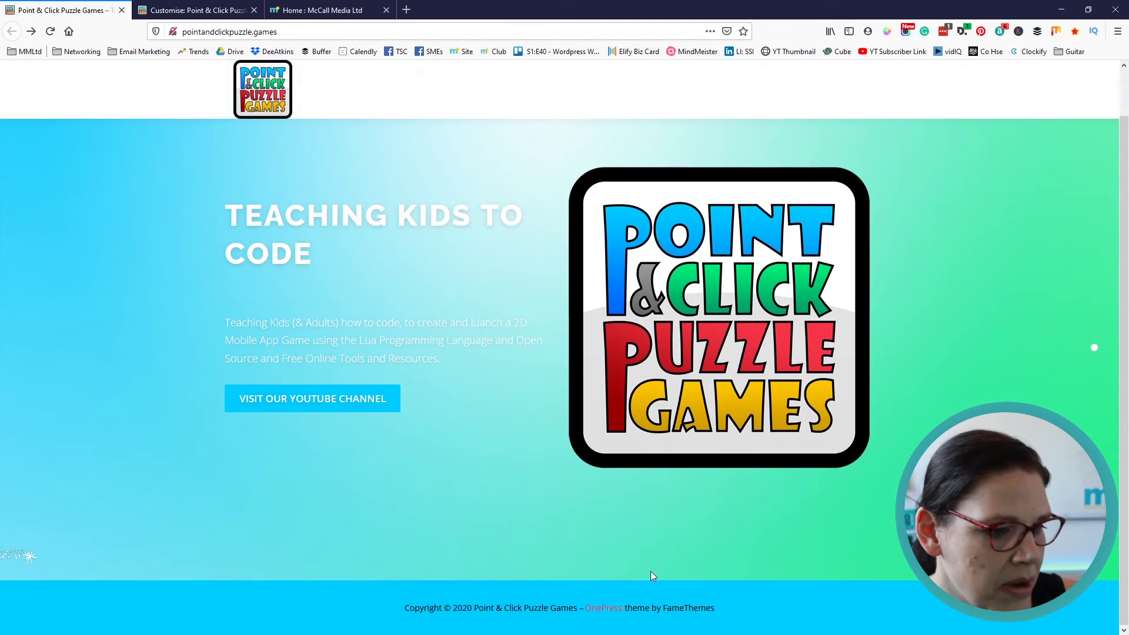
{"action": "left_click_drag", "start_coordinate": [727, 607], "coordinate": [407, 619]}
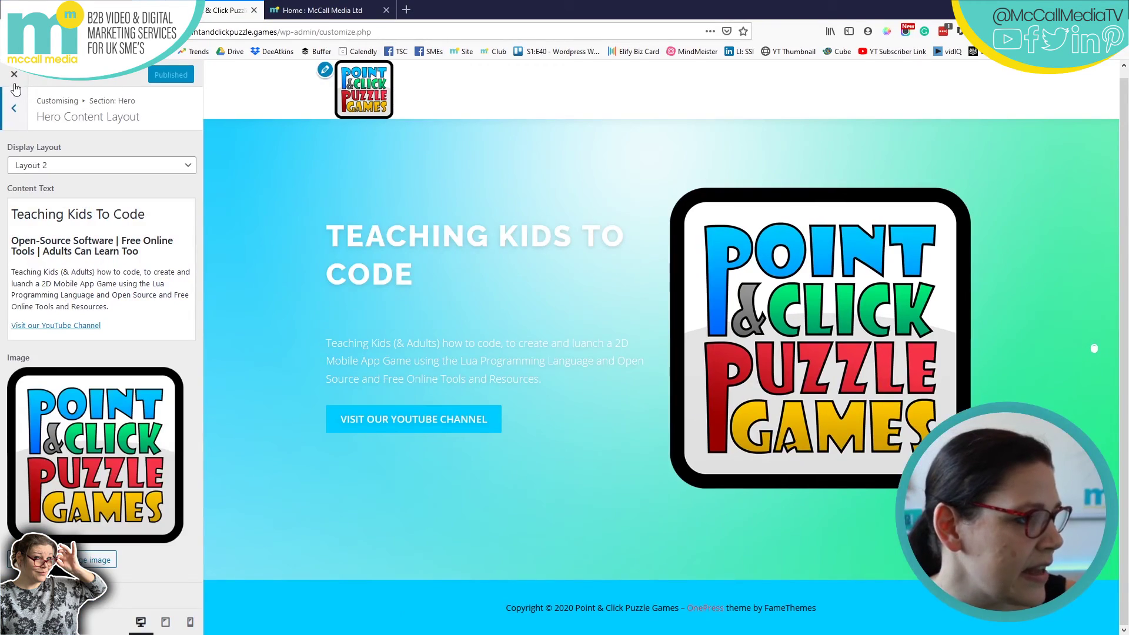
Leave the Customiser, switch Maintenance mode off and save the change
{"action": "left_click", "coordinate": [14, 82]}
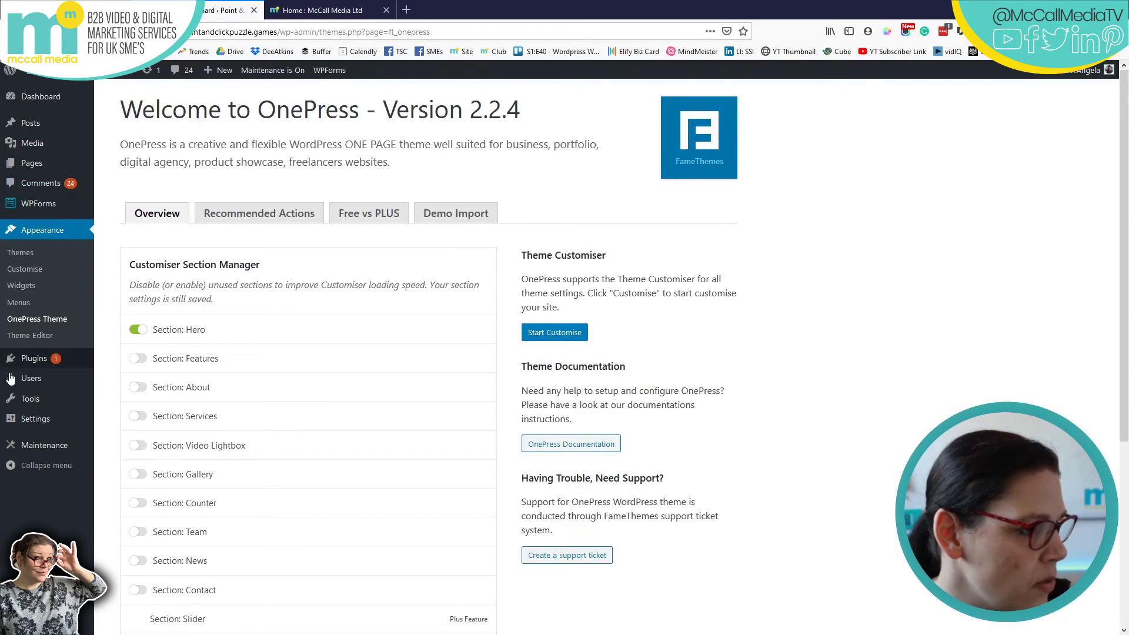
{"action": "left_click", "coordinate": [47, 444]}
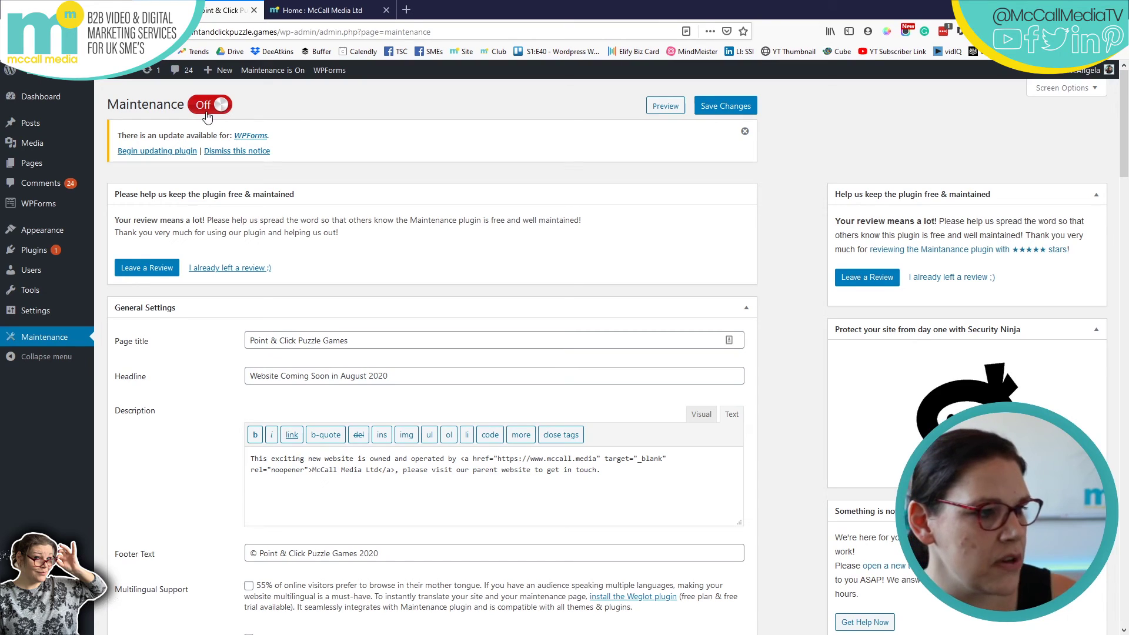
{"action": "left_click", "coordinate": [722, 107]}
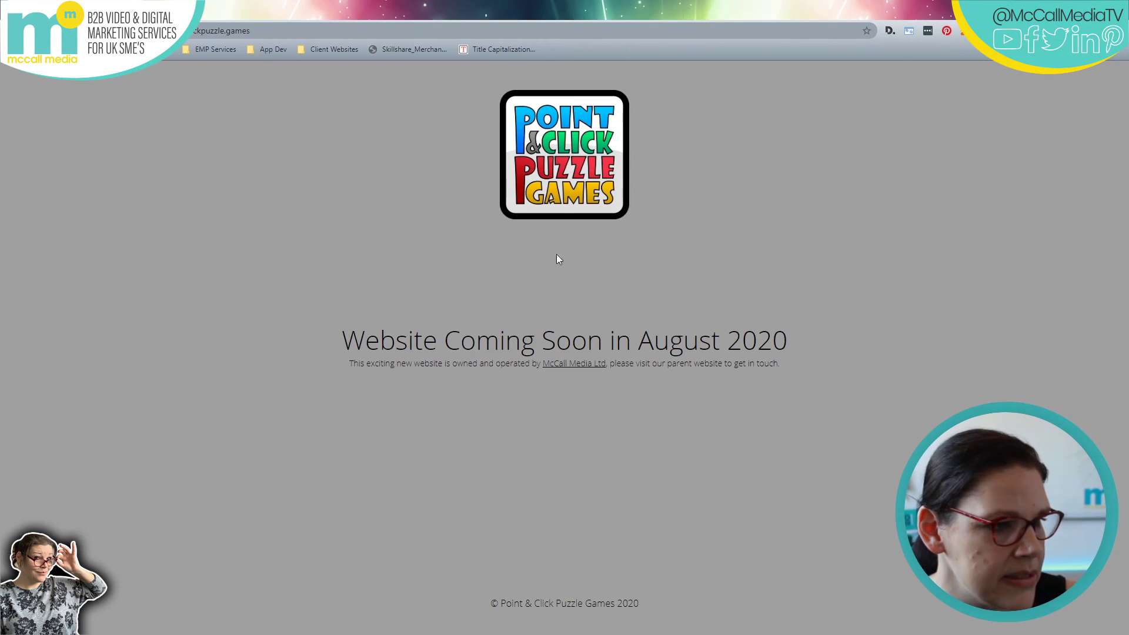
Reload the public site in the other browser and examine its hero section and footer copyright line
{"action": "key", "text": "F5"}
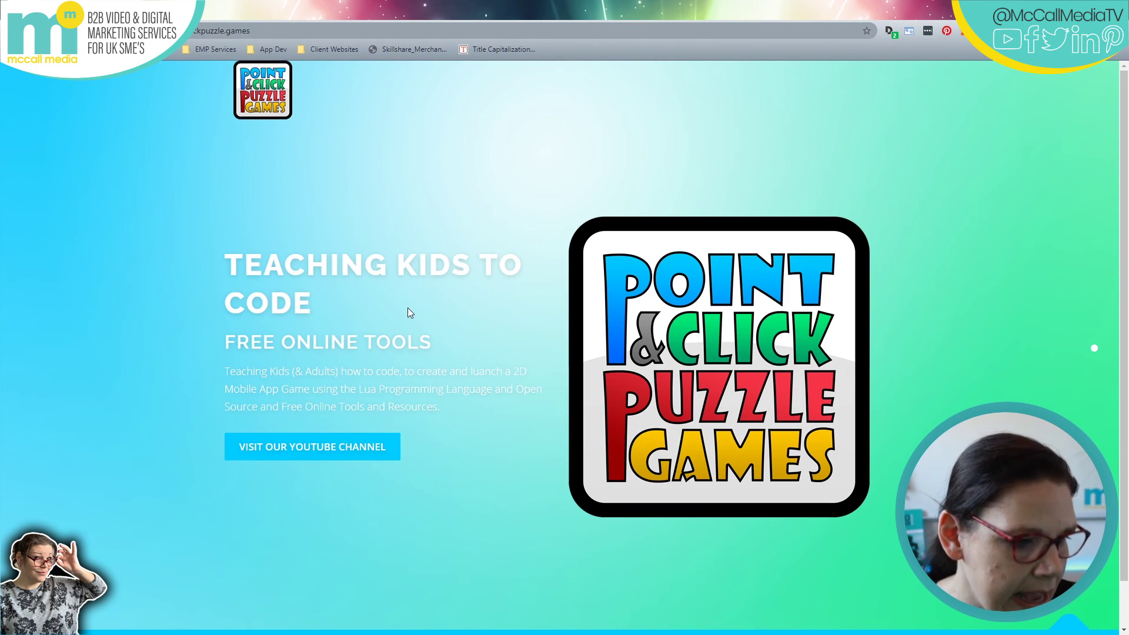
{"action": "scroll", "coordinate": [433, 418], "scroll_direction": "down", "scroll_amount": 1}
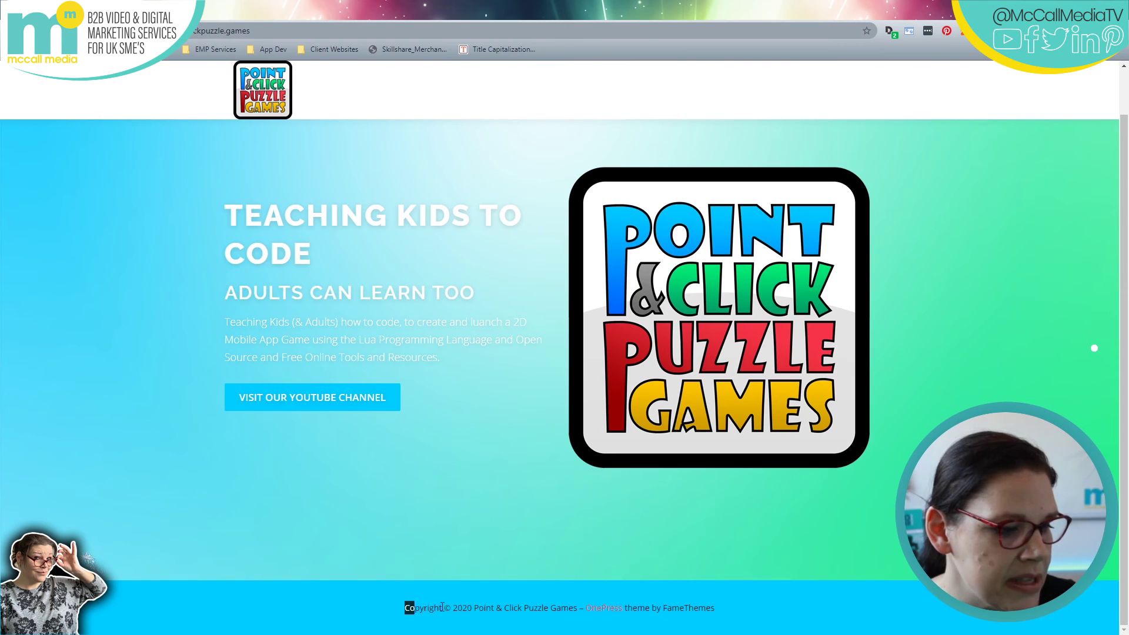
{"action": "left_click_drag", "start_coordinate": [432, 607], "coordinate": [721, 601]}
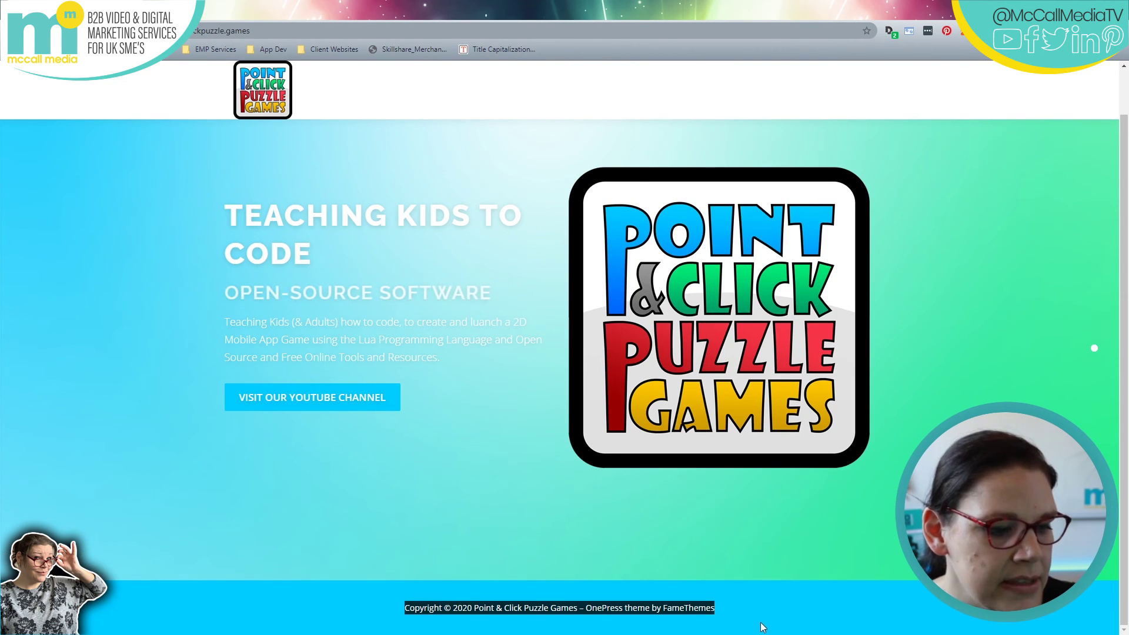